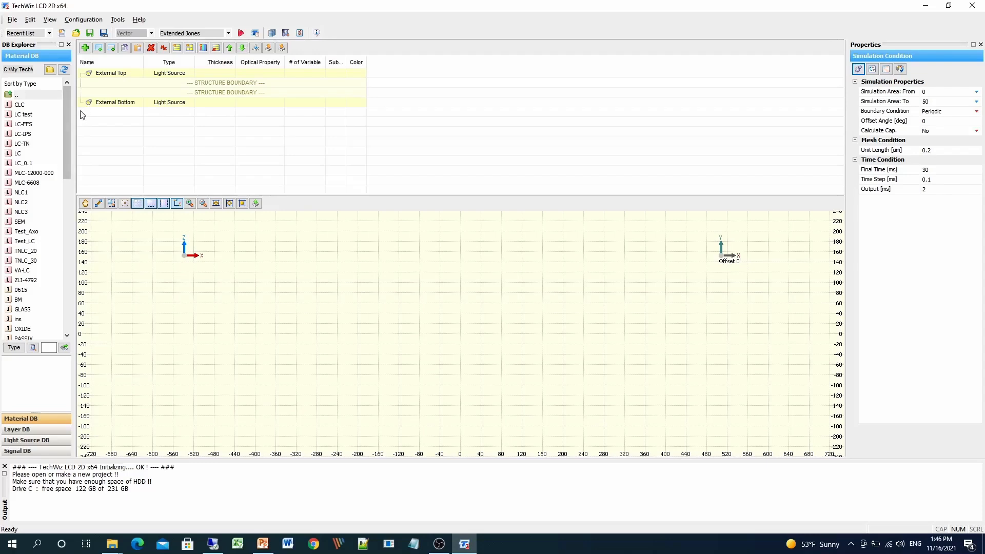
- Open the LC-TN material's database entry and examine its electrical properties and refractive indices
drag(68, 115, 81, 81)
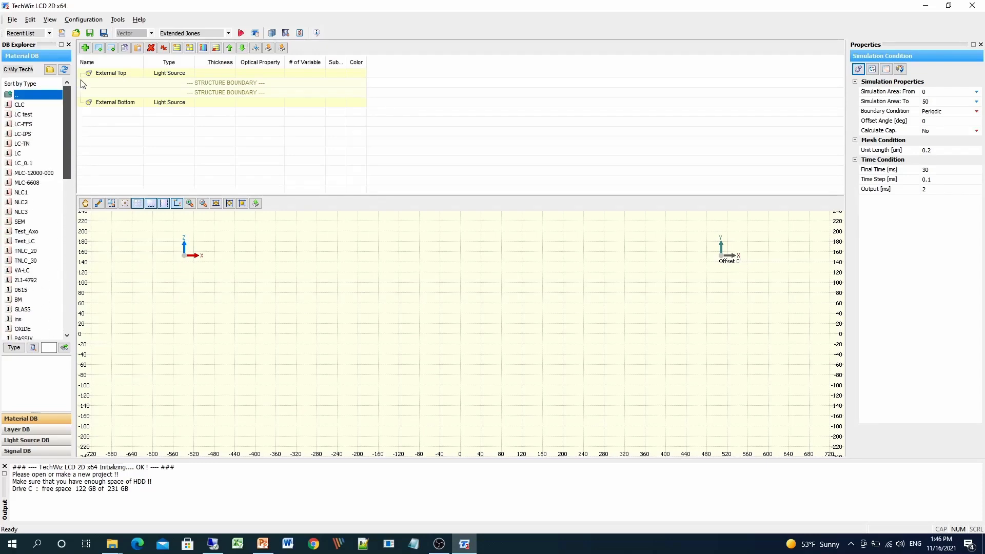
click(30, 144)
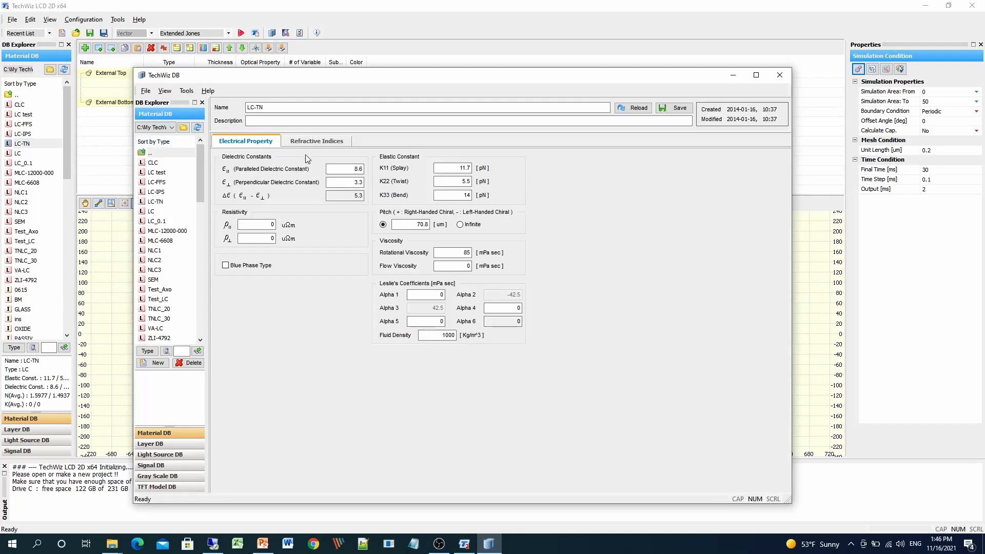
click(313, 143)
click(257, 143)
click(303, 143)
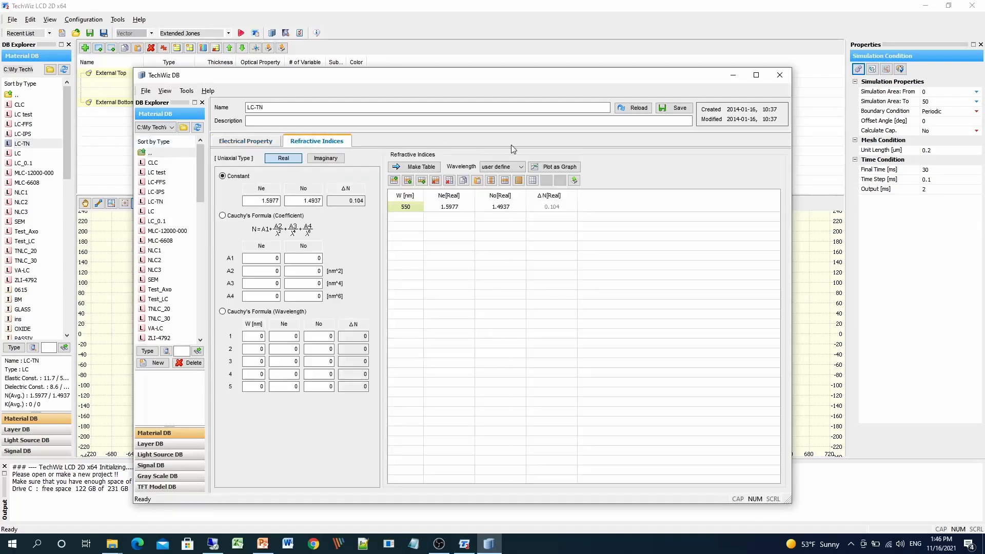
click(781, 78)
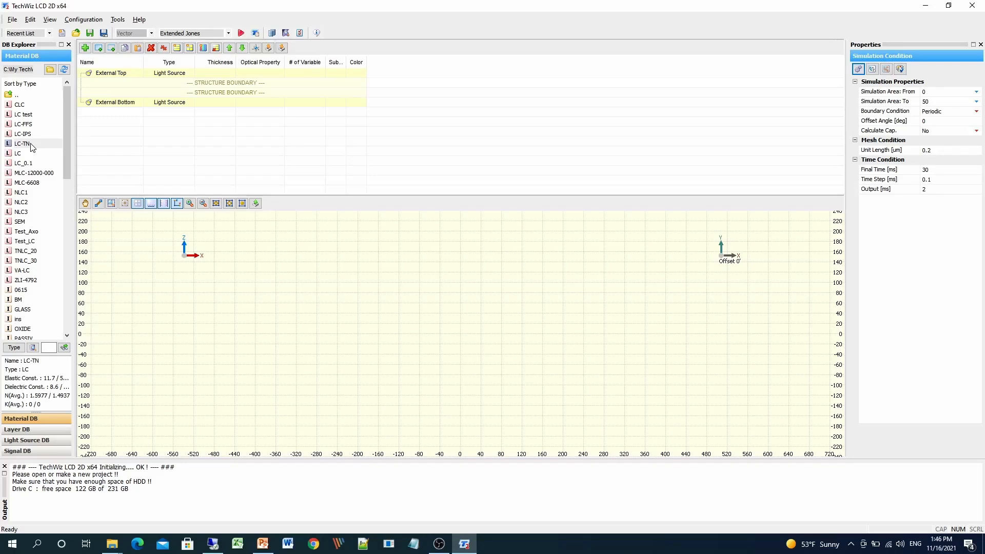
- Add LC-TN as a layer inside the structure boundary and the TAC retarder above it, outside the boundary
drag(23, 146, 91, 90)
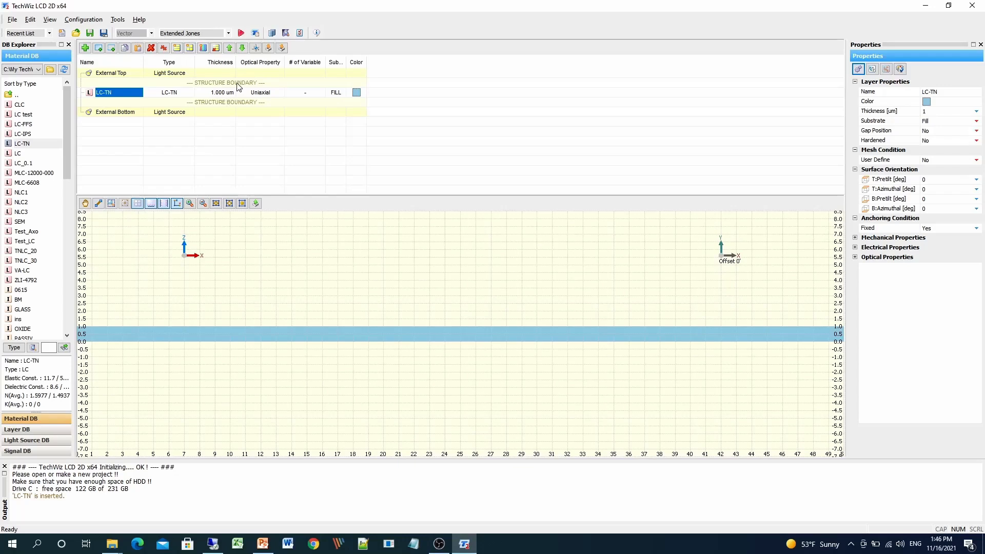
drag(69, 119, 65, 268)
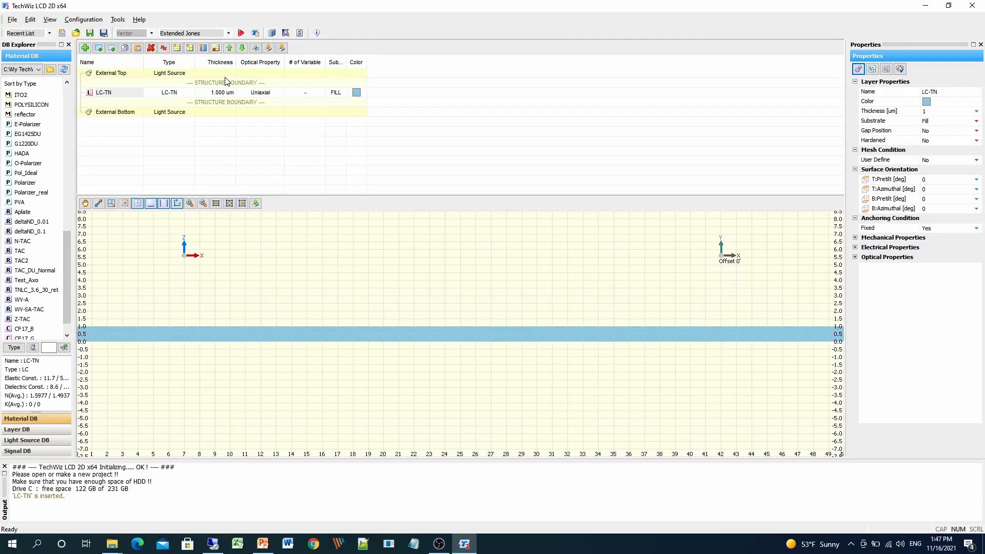
click(22, 252)
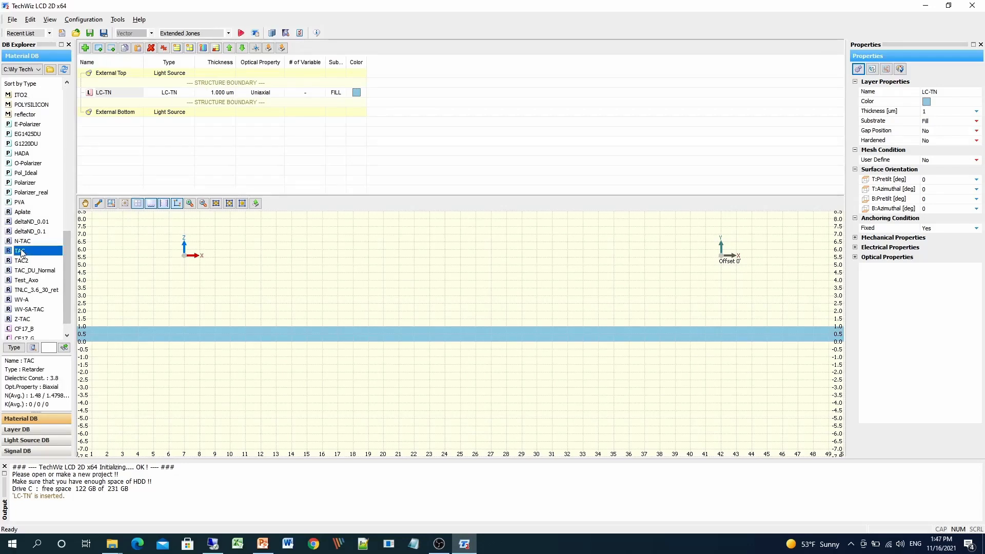
drag(22, 253, 110, 82)
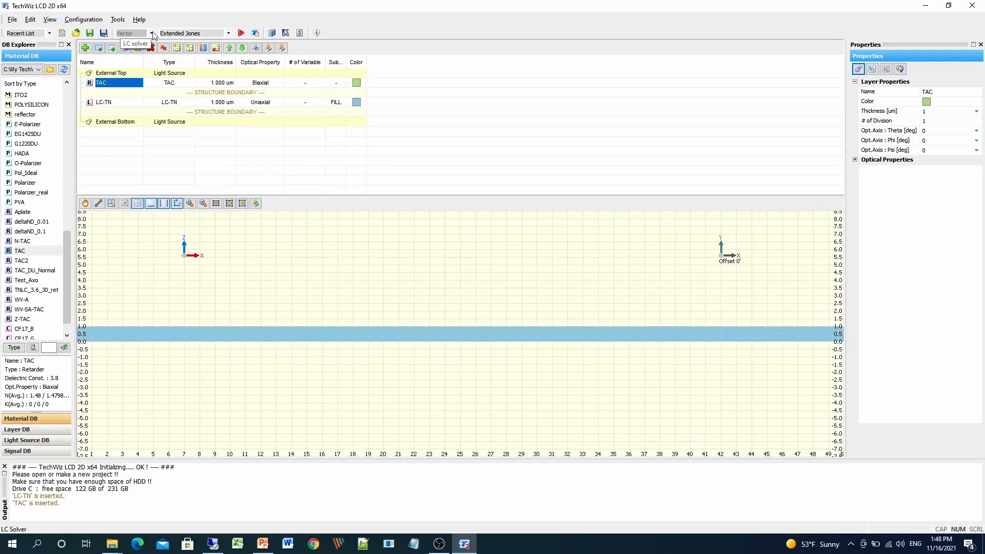
click(188, 35)
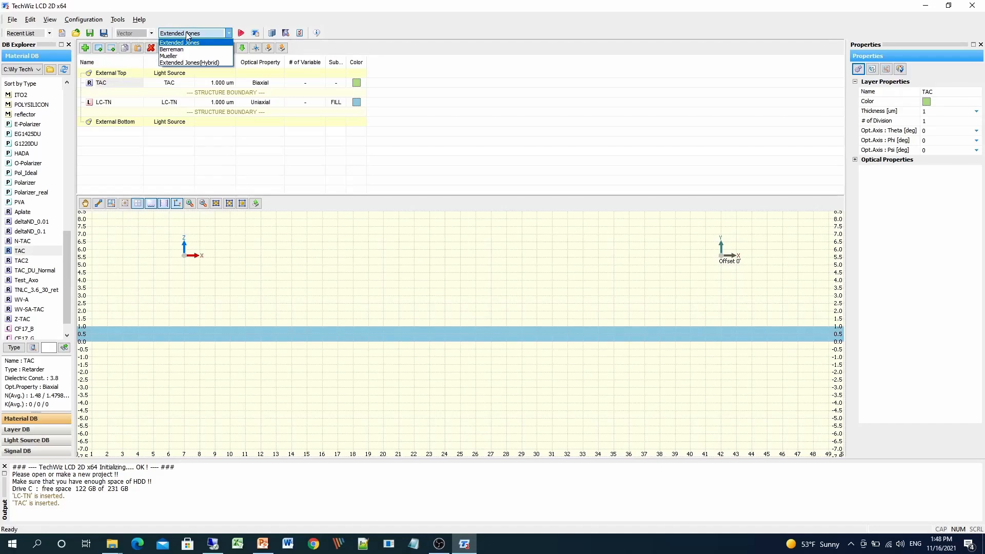
click(201, 11)
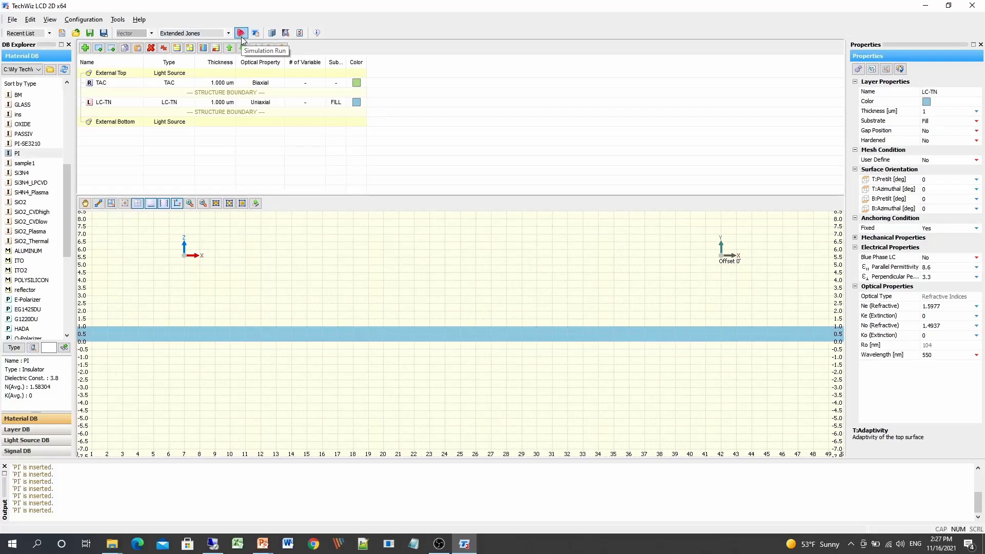
- In the options, set the maximum CPU core number to 4 and enable AC Voltage (High Resistivity) for the LC solver
click(300, 33)
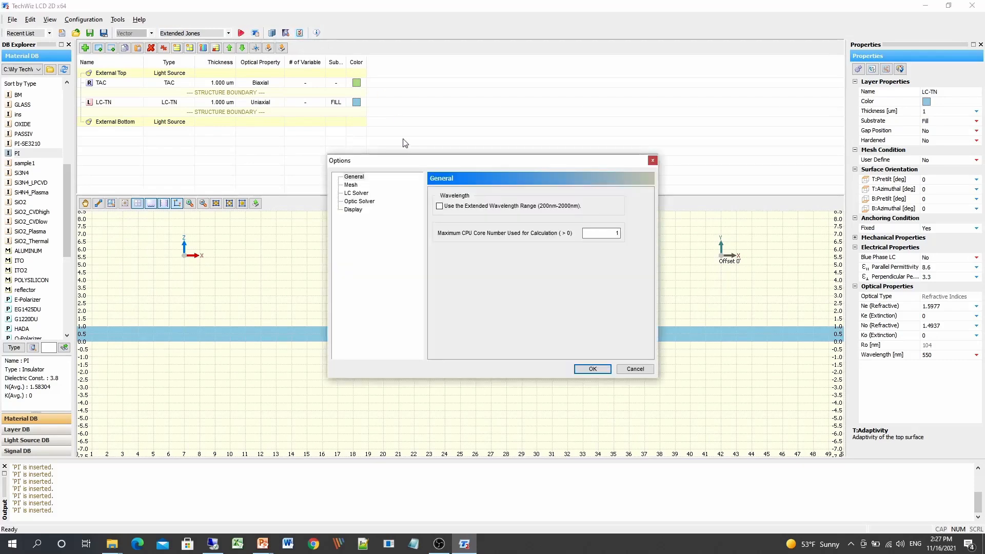
drag(403, 163, 373, 116)
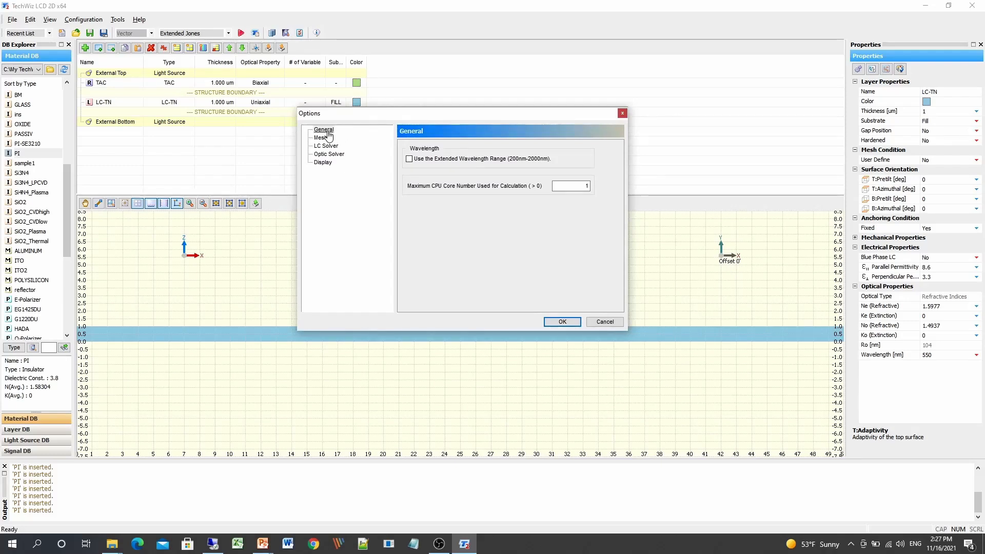
click(409, 159)
click(418, 159)
double_click(587, 186)
click(326, 146)
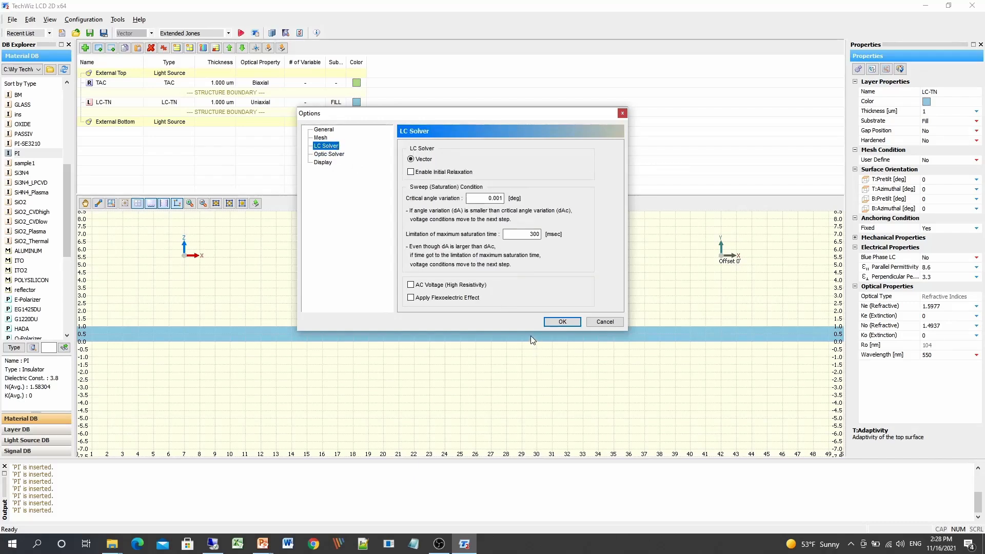
click(435, 285)
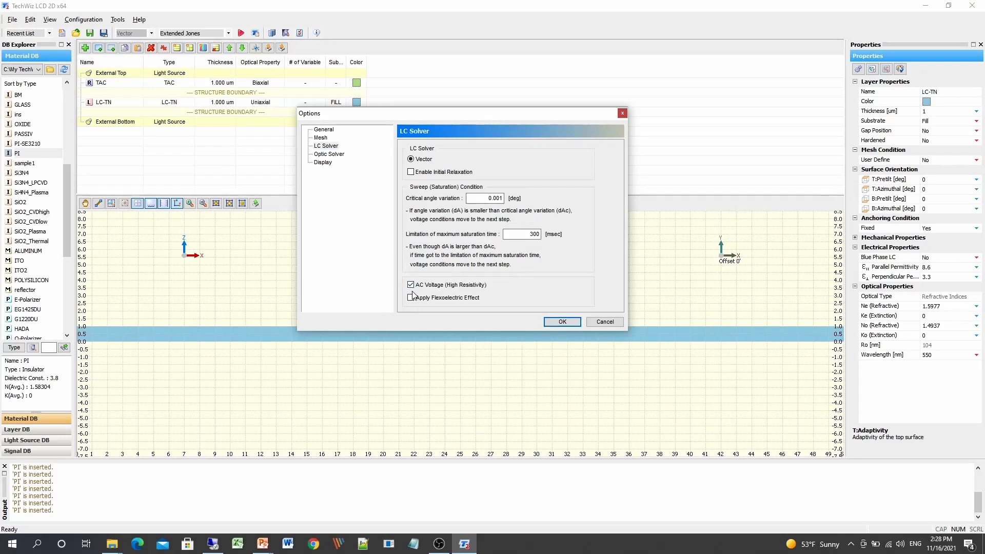
click(563, 322)
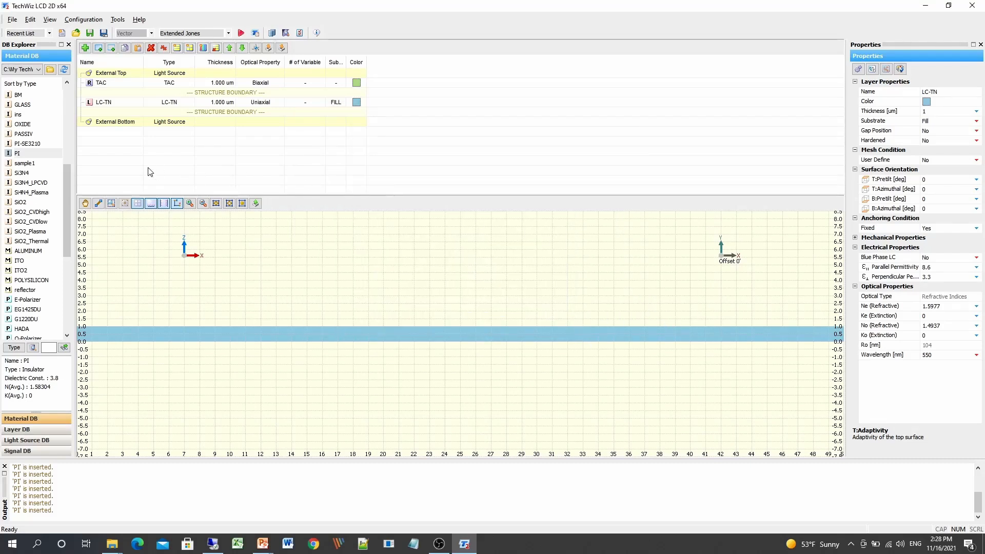
- Insert a PI layer directly above LC-TN, and check its conductivity property and the simulation condition's frequency setting
click(33, 154)
drag(33, 158, 108, 97)
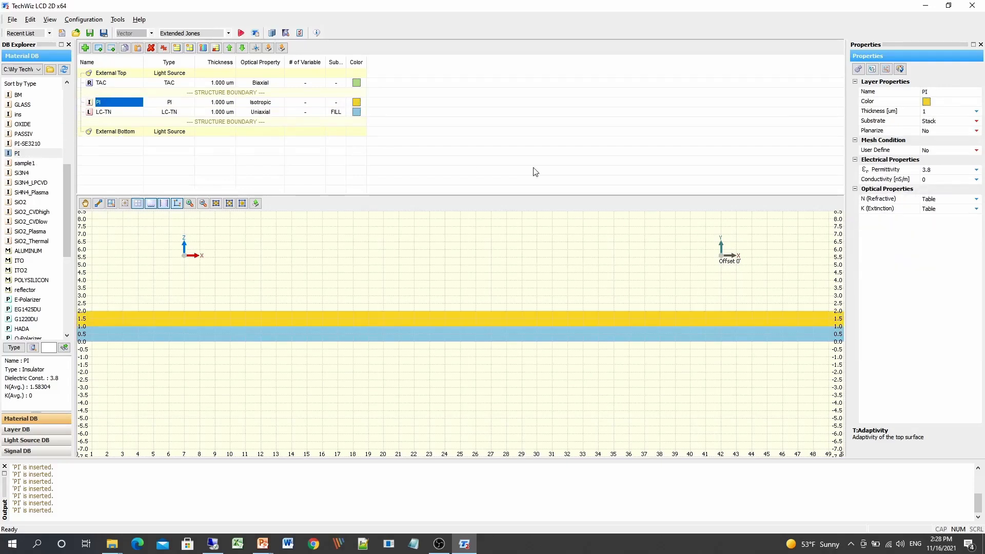
click(882, 180)
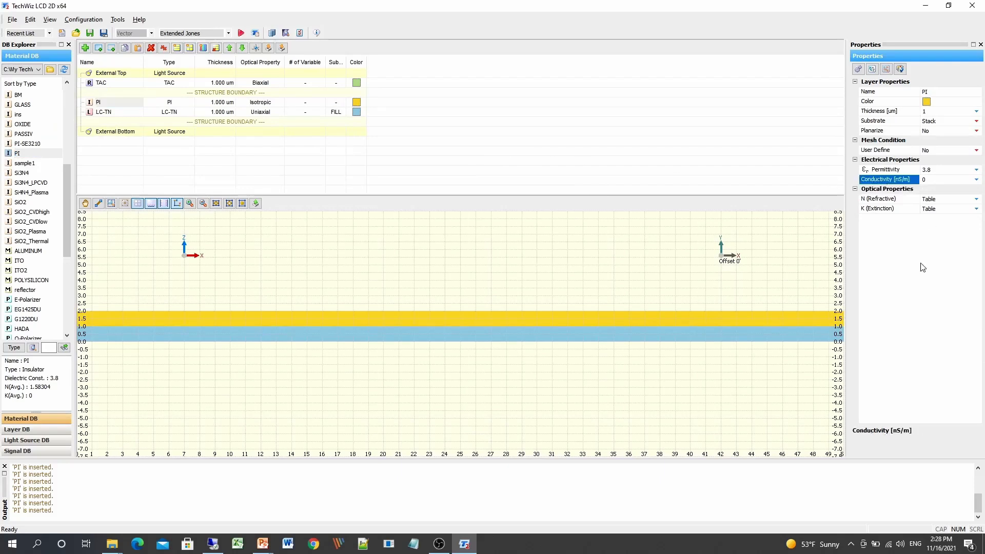
click(859, 69)
click(887, 141)
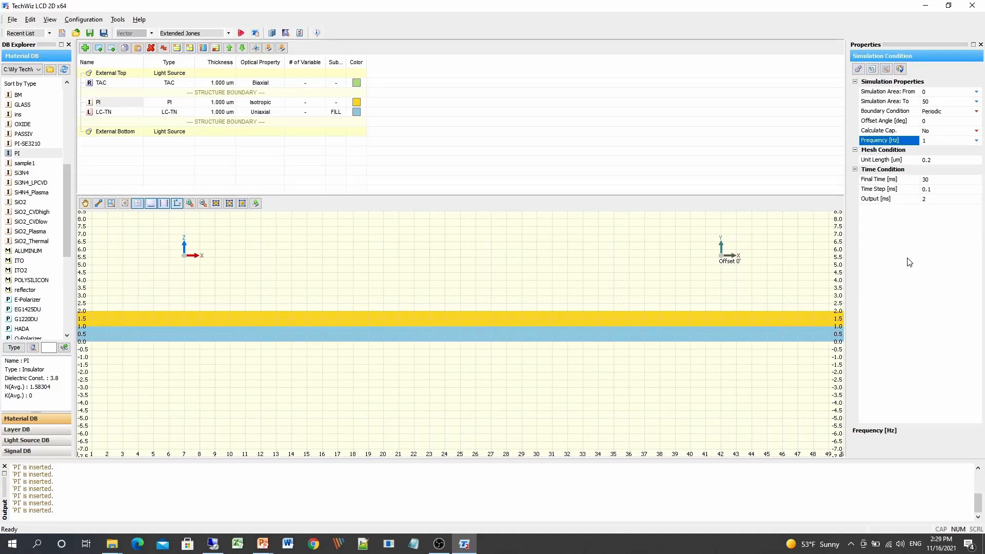
- Enable Apply Flexoelectric Effect in the LC solver options and show the LC-TN layer's properties
click(299, 32)
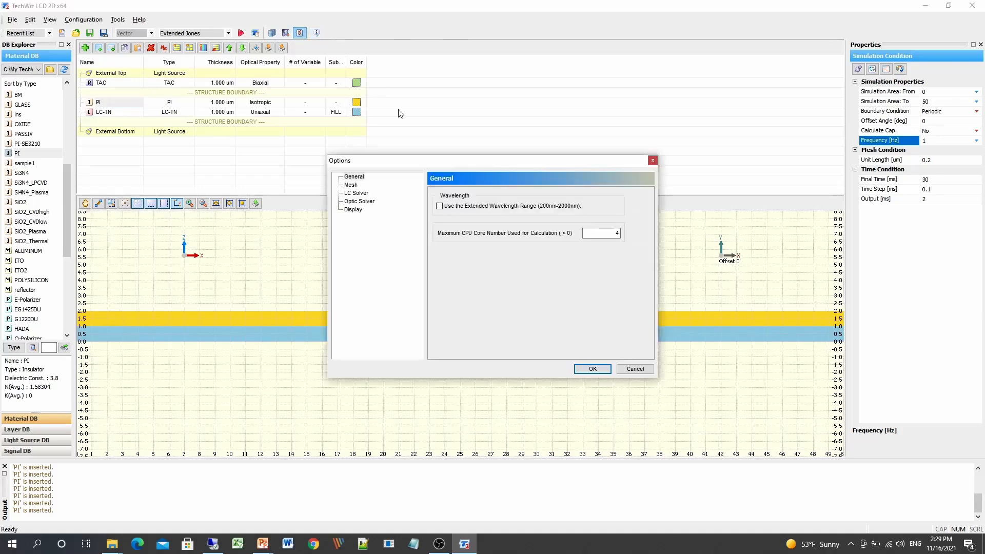
click(357, 193)
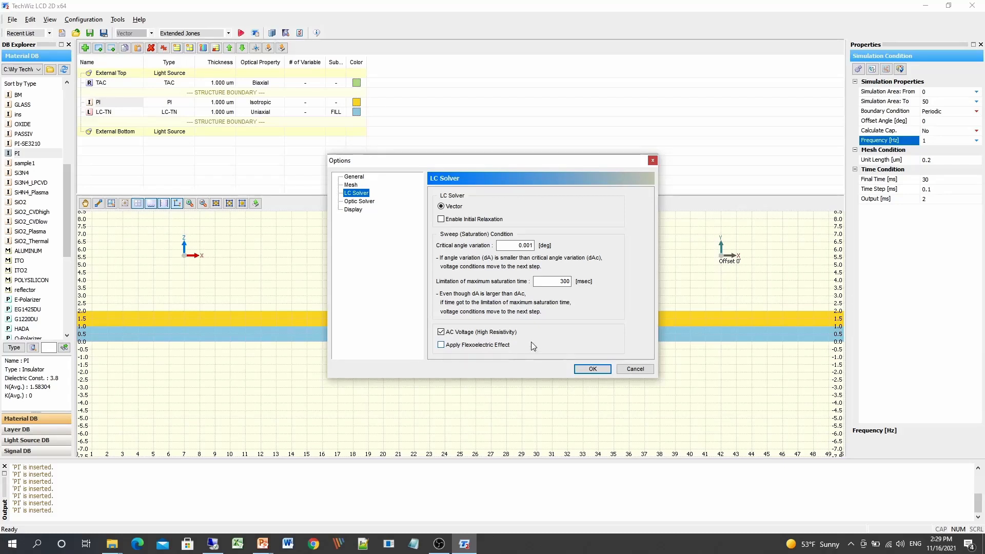
click(441, 345)
click(592, 370)
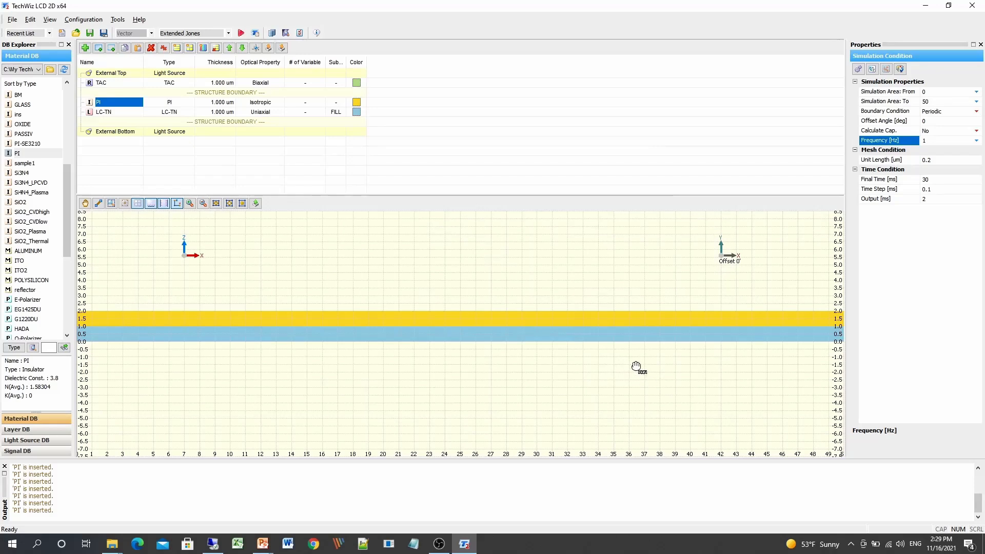
click(123, 111)
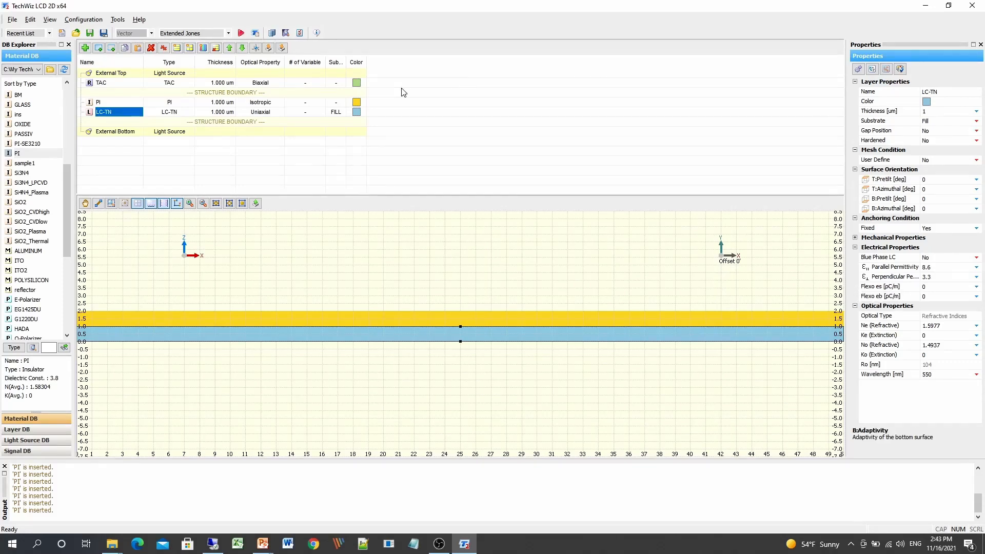
- Turn off Hide Adaptivity Properties in the display options and inspect the LC-TN layer's T:Adaptivity and B:Adaptivity properties
click(302, 33)
drag(427, 160, 244, 213)
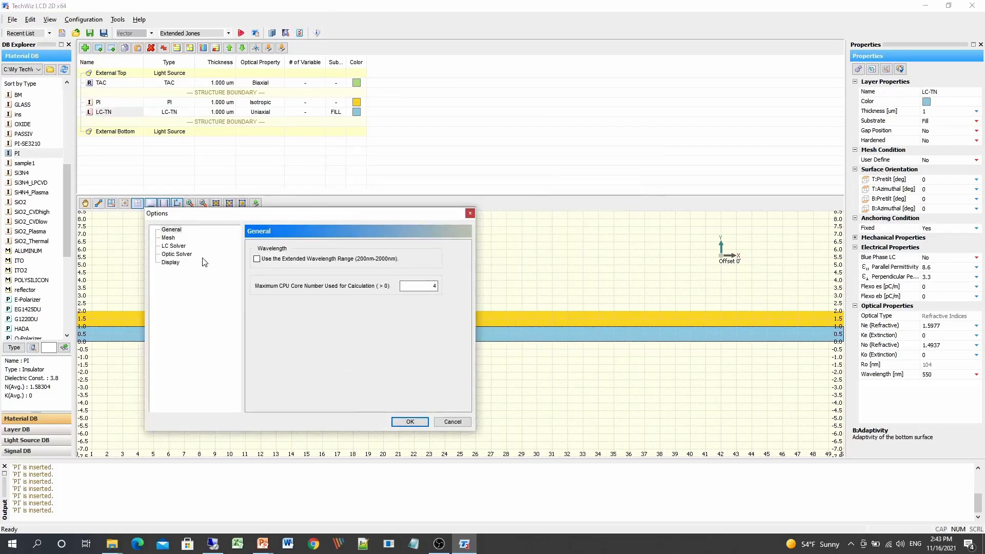
click(171, 263)
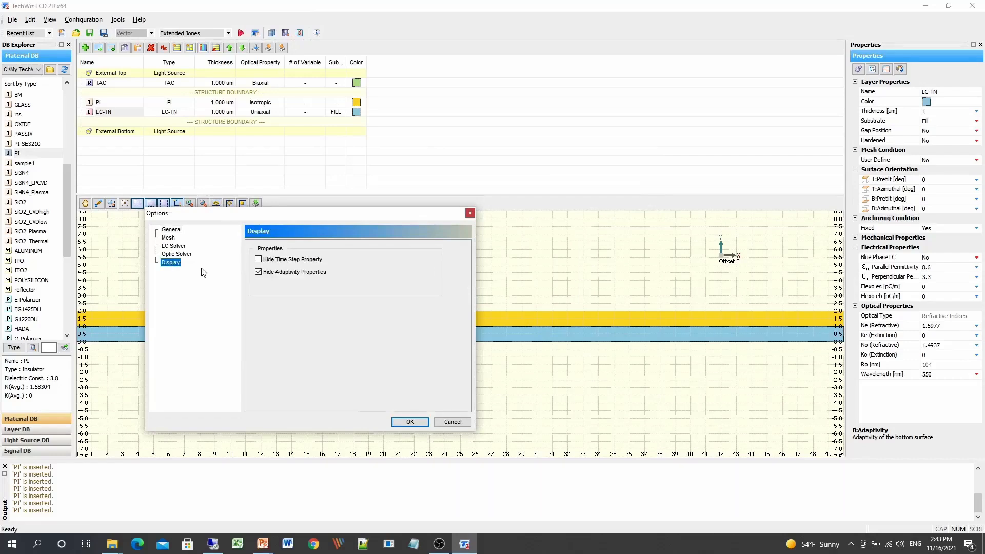
click(258, 273)
click(425, 424)
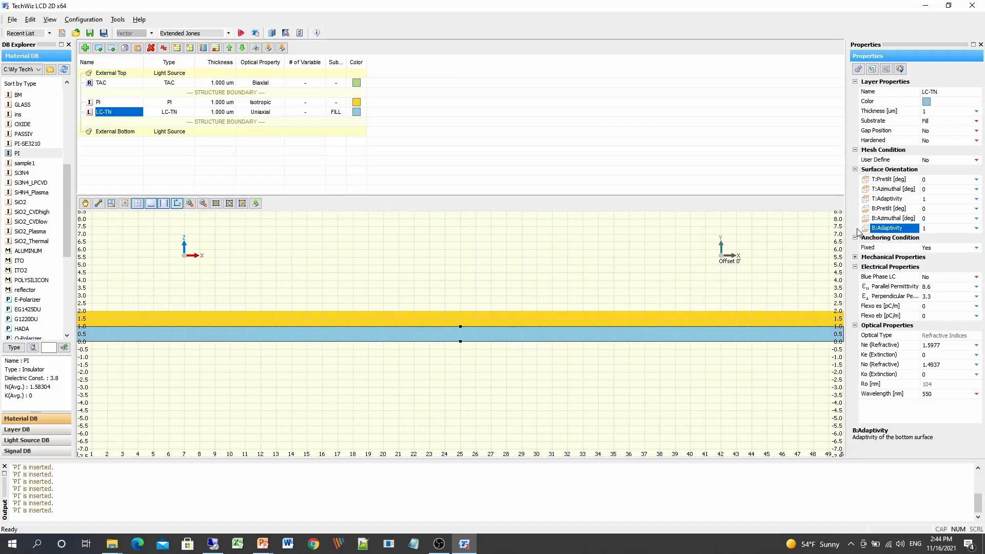
click(885, 200)
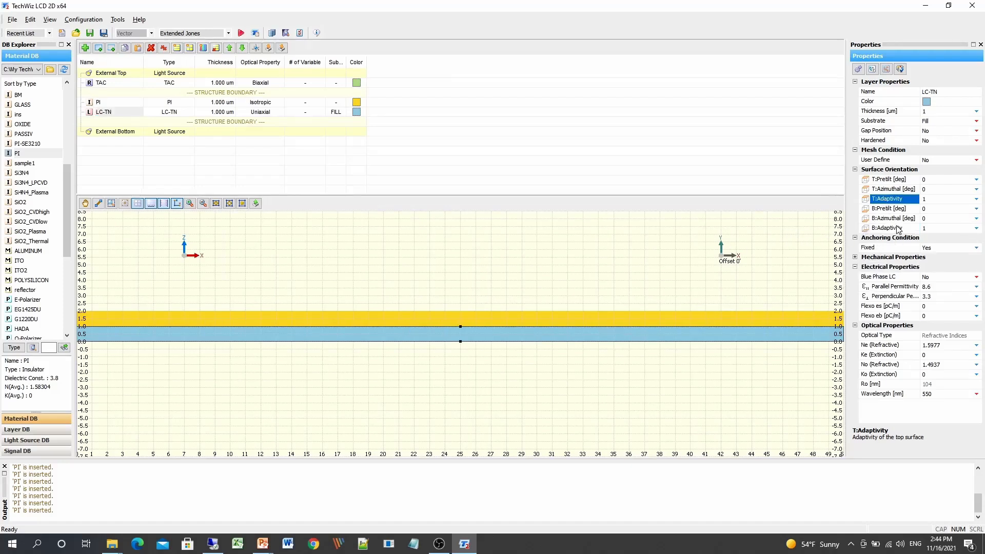
click(898, 228)
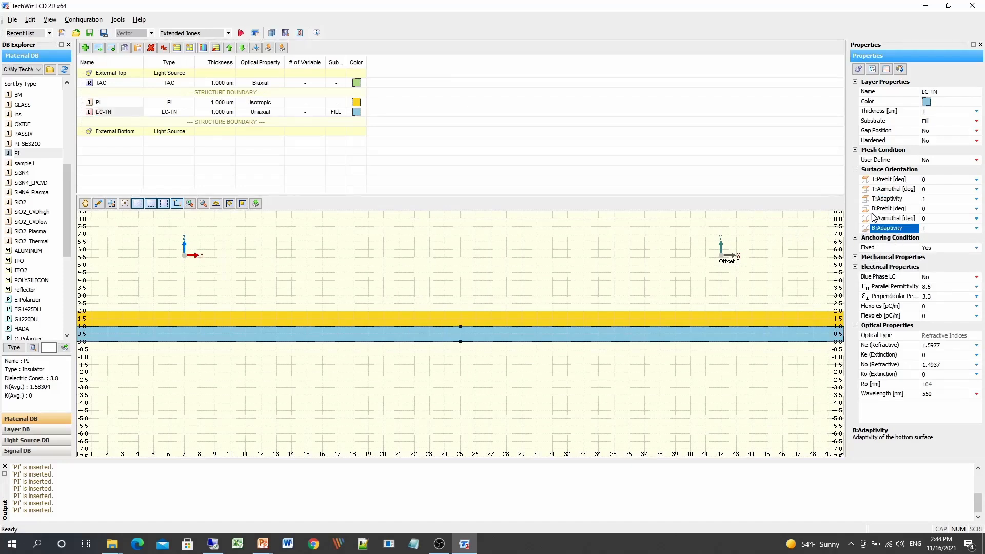
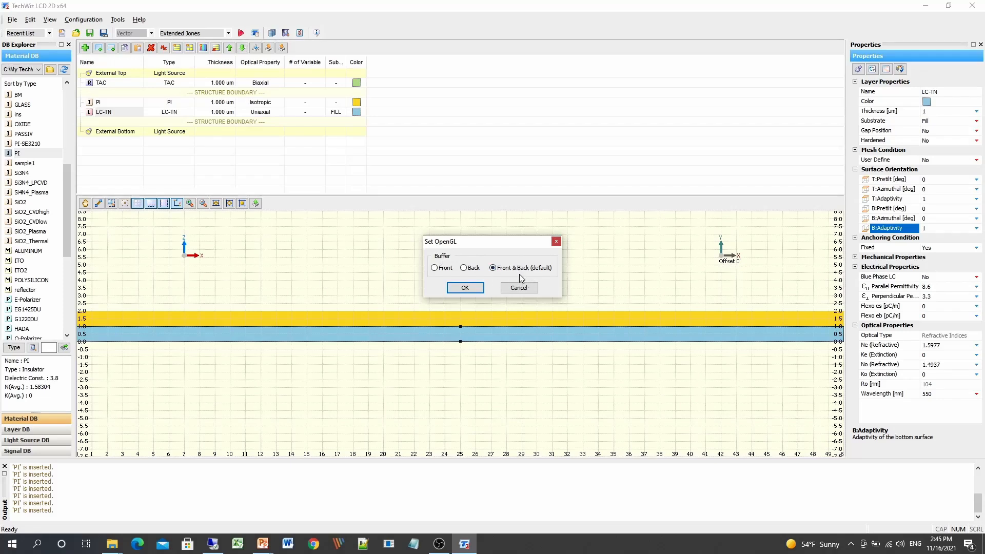
- Accept Front & Back (default) as the OpenGL buffer setting
click(465, 287)
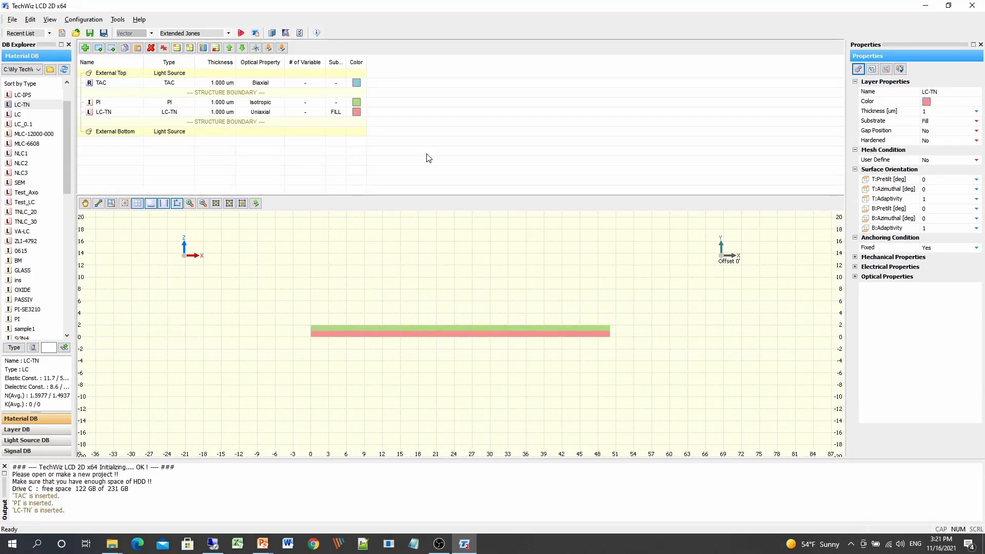
- Review the LC solver options and turn on Hide Adaptivity Properties in the display options
click(304, 34)
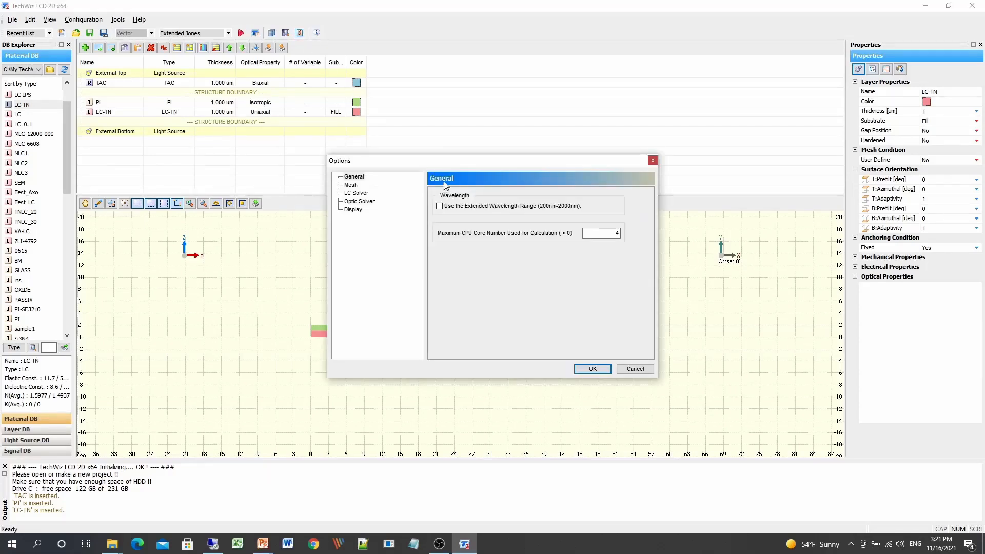
click(304, 193)
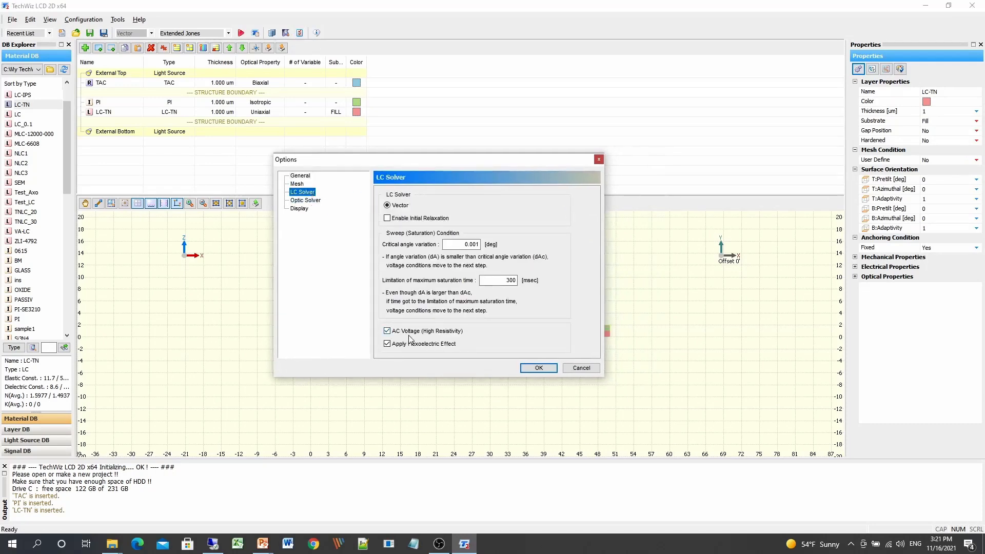
click(302, 209)
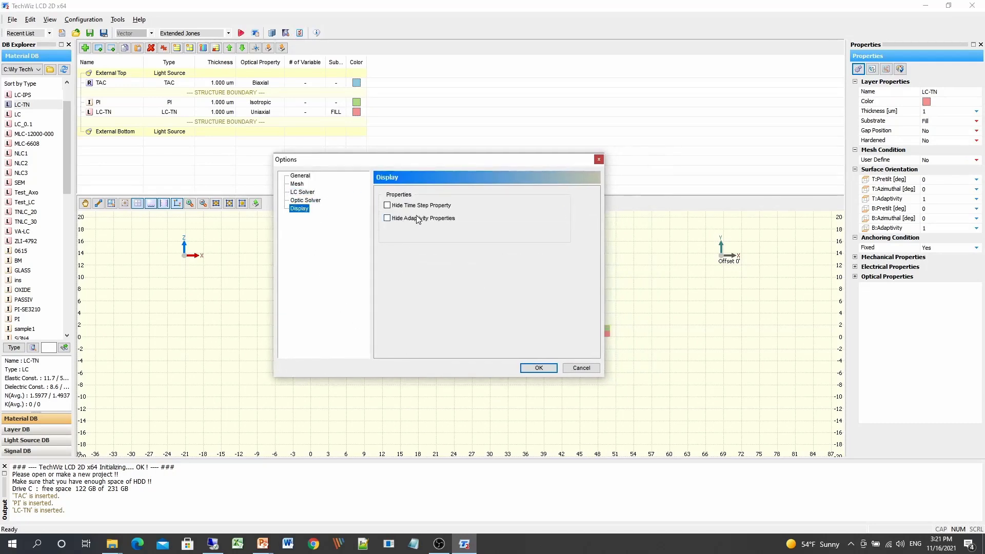
click(539, 368)
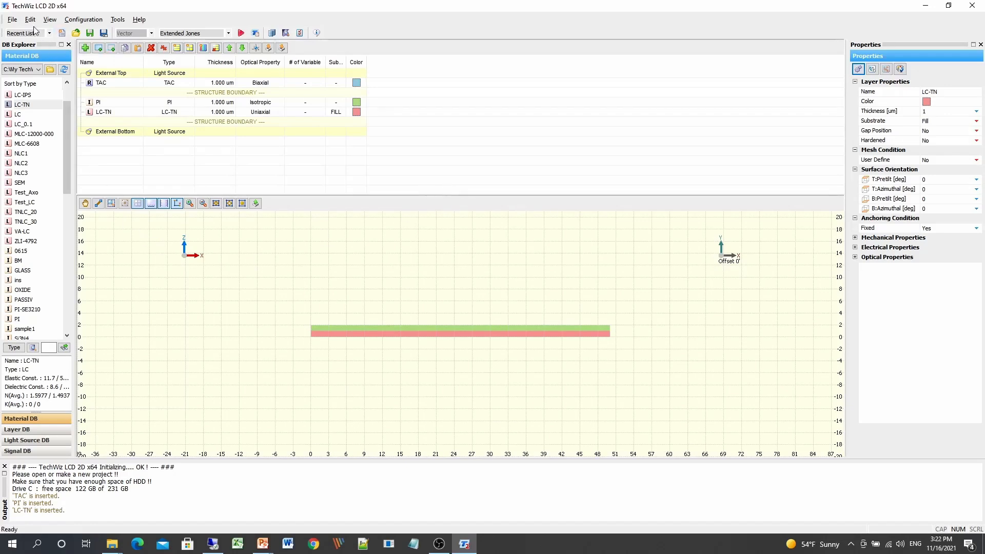
- Create a new project named ex on the Desktop in its own project folder
click(11, 19)
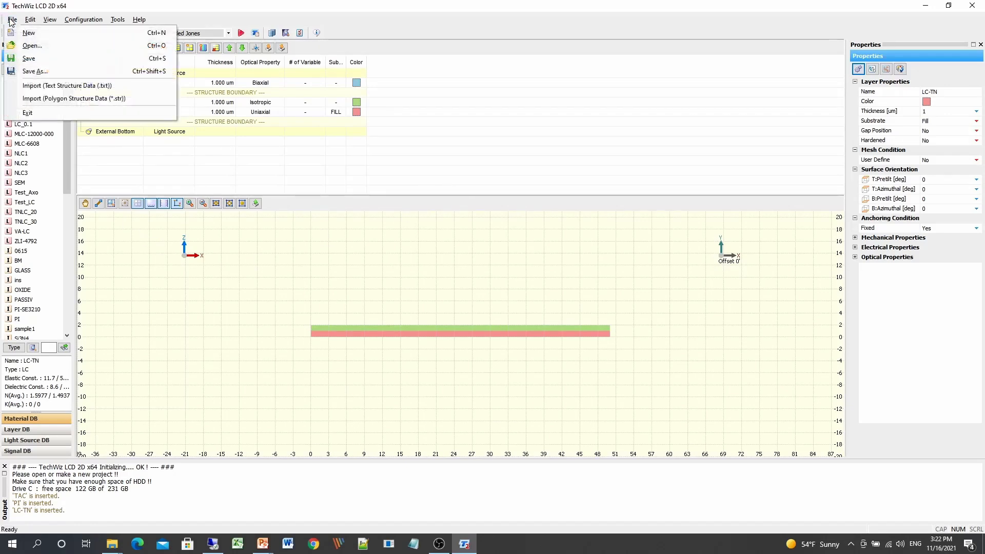
click(34, 37)
drag(429, 241, 401, 203)
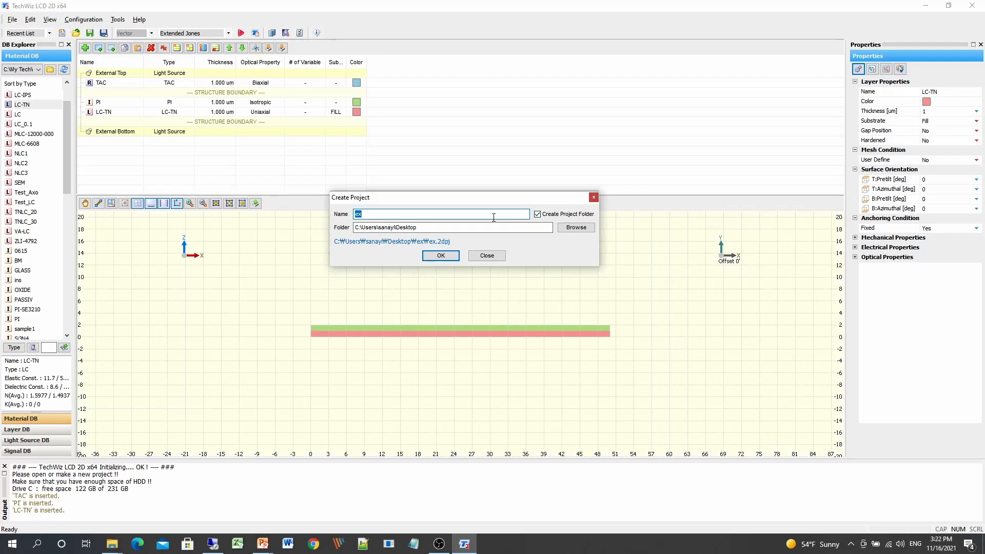
click(448, 215)
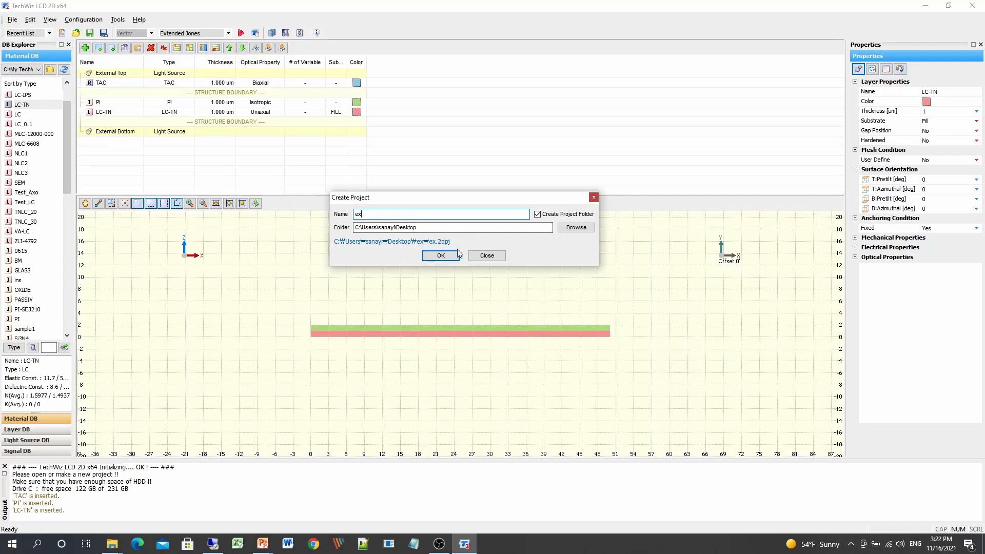
click(446, 257)
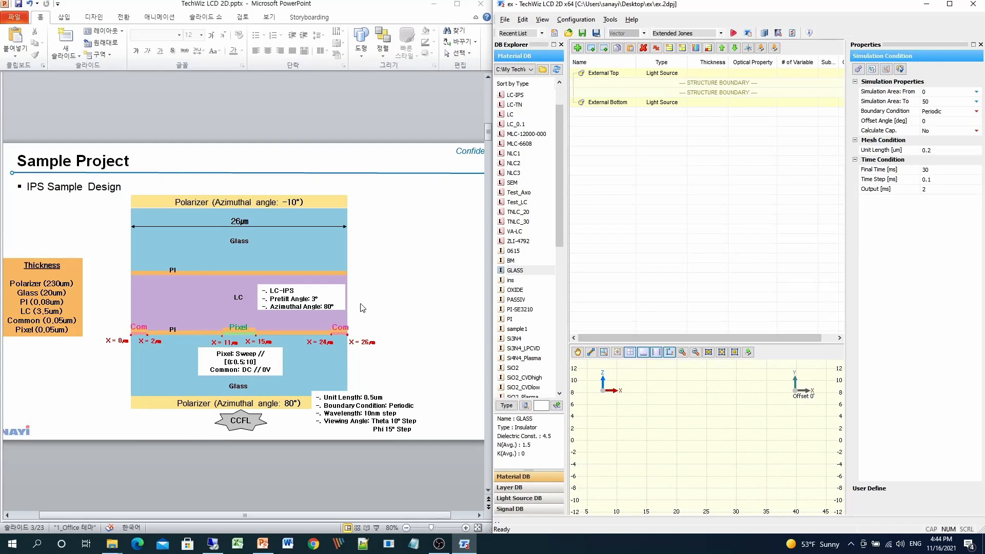
- Insert a GLASS layer between the structure boundaries and set its thickness to 20 um
drag(512, 271, 585, 92)
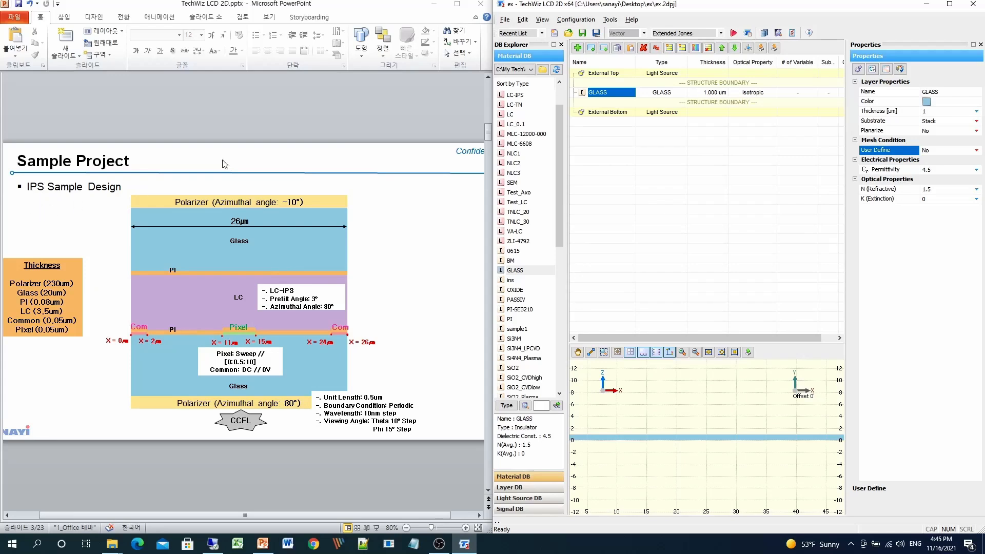
click(936, 111)
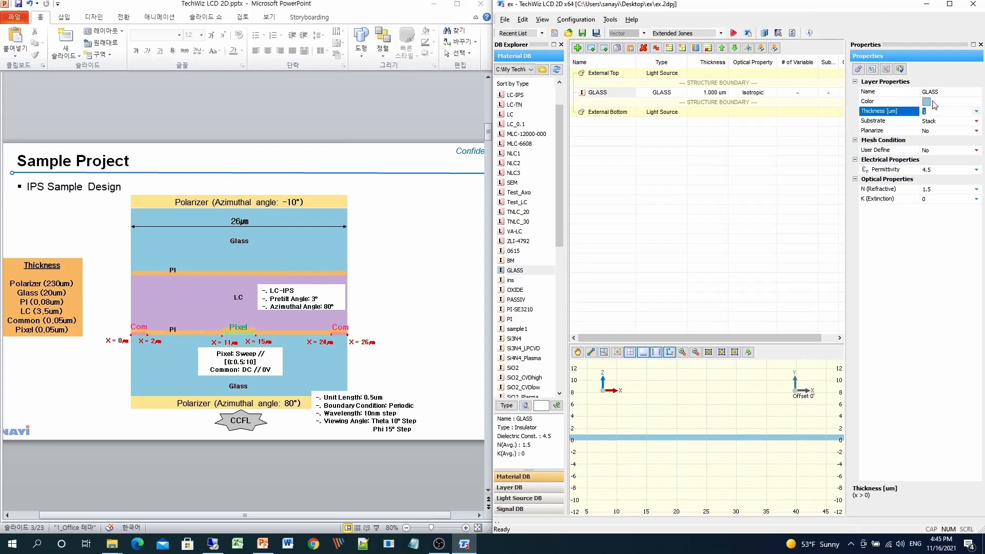
text(20)
key(Return)
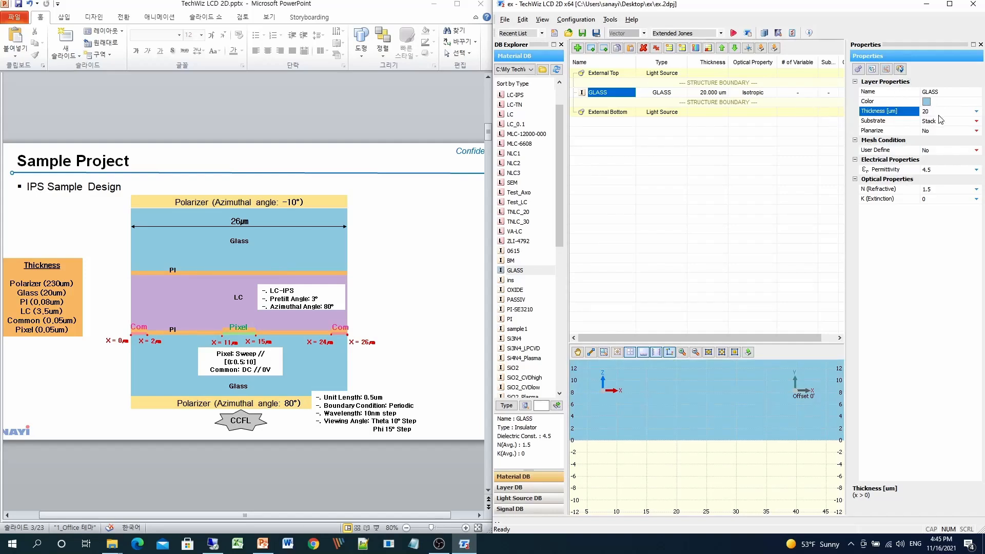
- Consult the layer Properties slide in PowerPoint and set the GLASS layer's Substrate property to Substrate
click(938, 122)
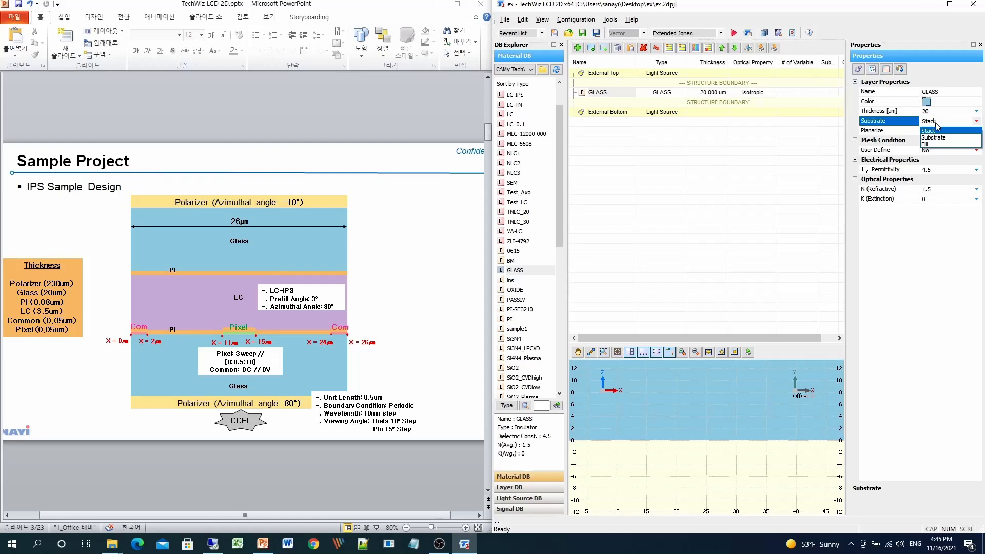
click(415, 277)
scroll(438, 263, down, 3)
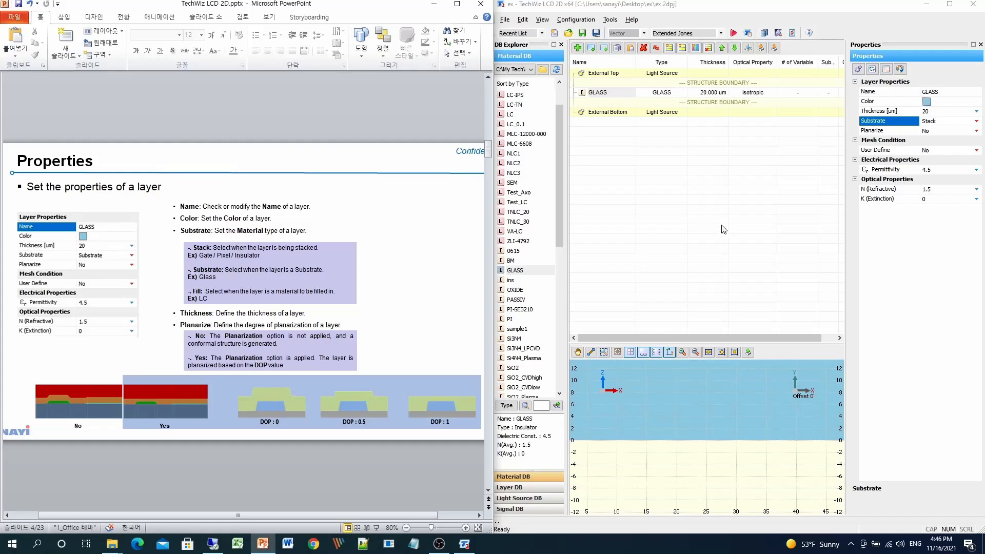
click(969, 123)
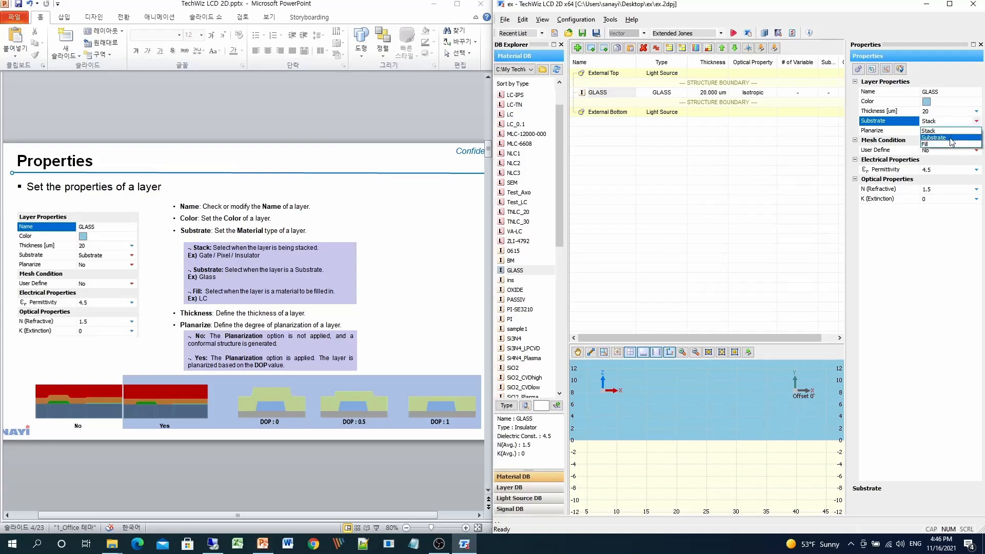
click(955, 143)
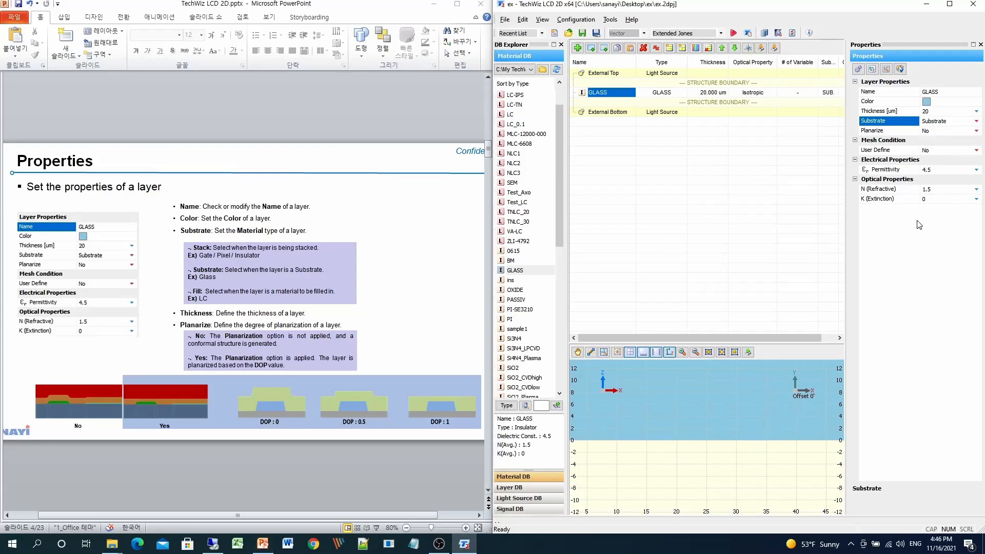
- Inspect the GLASS layer's Planarize choices and its User Define mesh condition
click(858, 126)
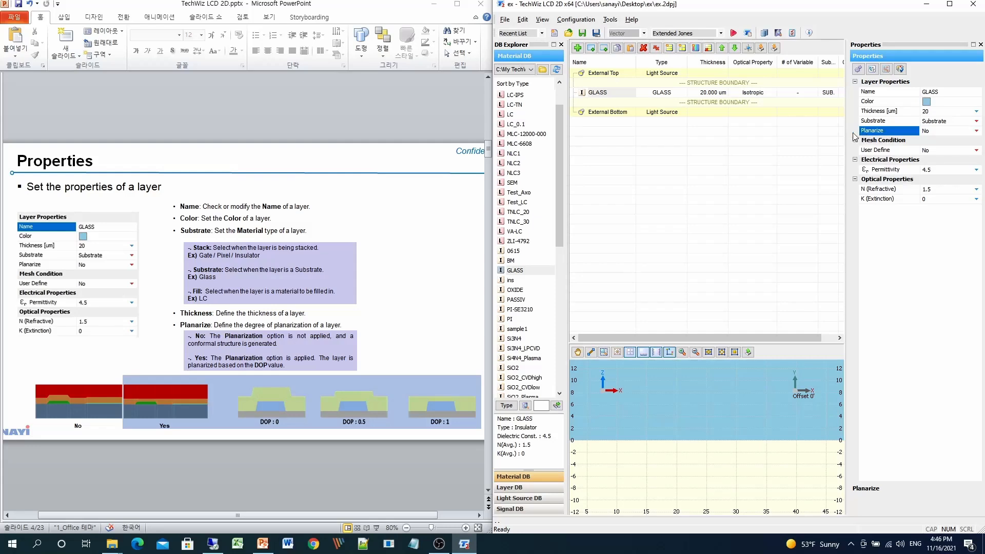
click(941, 131)
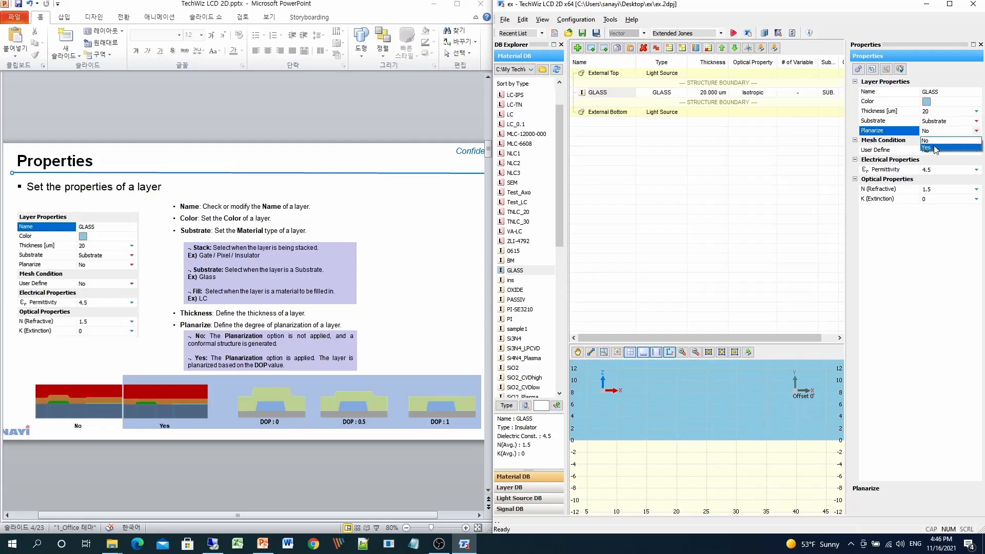
click(924, 324)
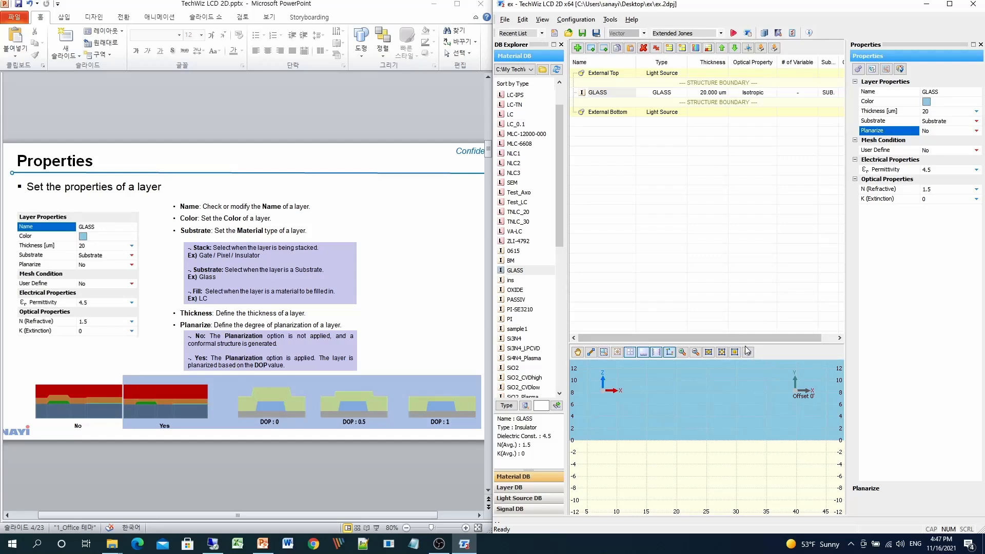
click(880, 151)
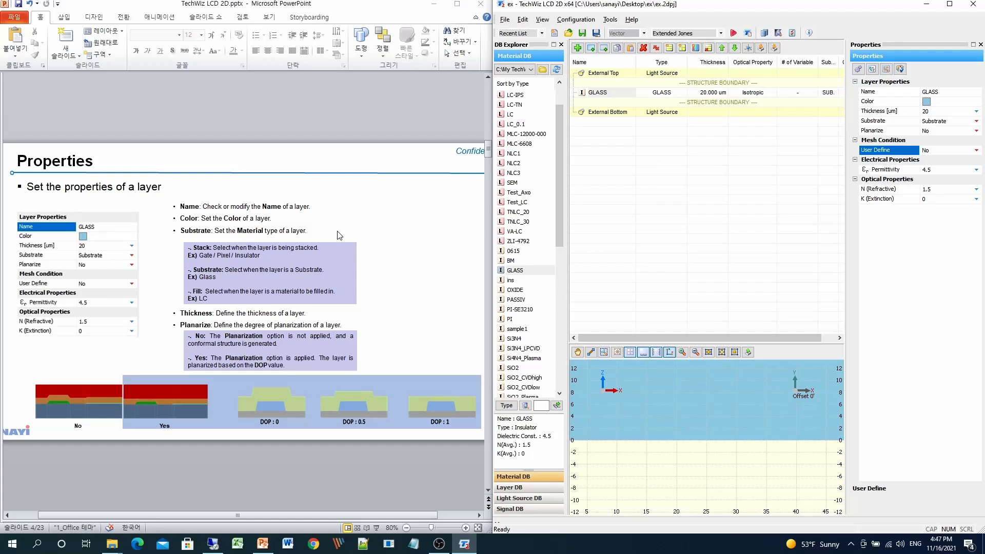
- Switch to PowerPoint and enter 1 as the unit length of the first example on the Mesh Condition – Unit Length slide
click(364, 219)
scroll(364, 219, down, 1)
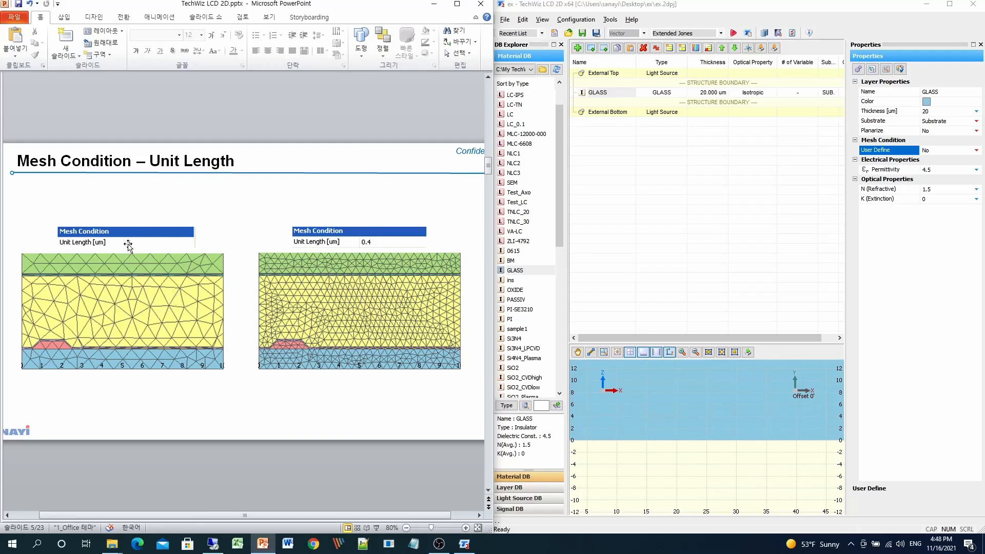
text(1)
- Examine the Unit Length in the simulation conditions and the User Define mesh condition of the GLASS layer
click(858, 69)
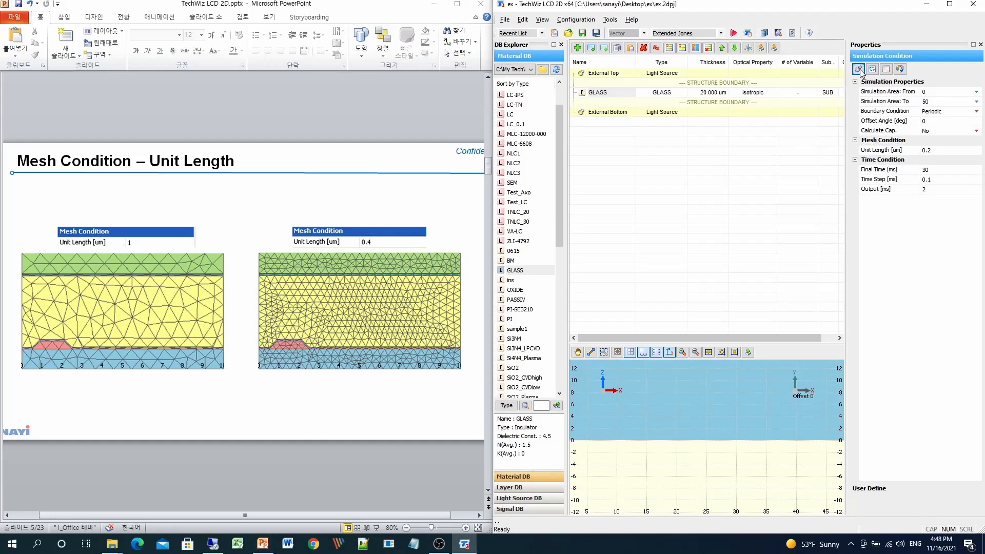
click(878, 150)
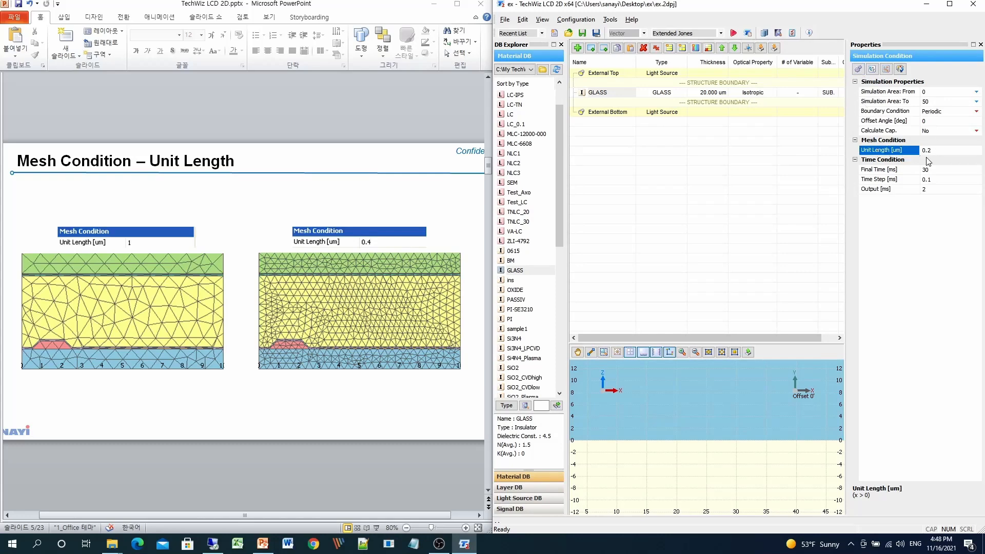
click(630, 94)
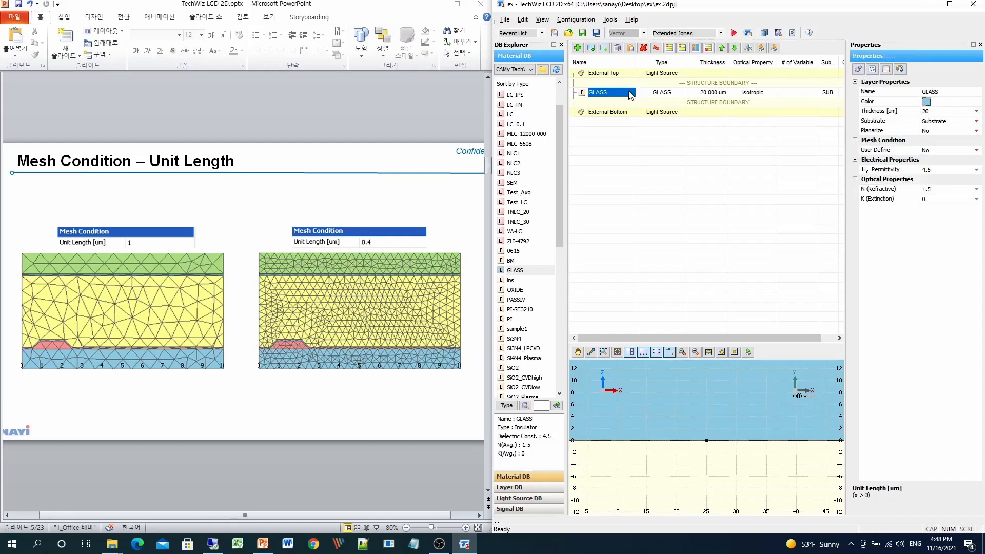
click(882, 149)
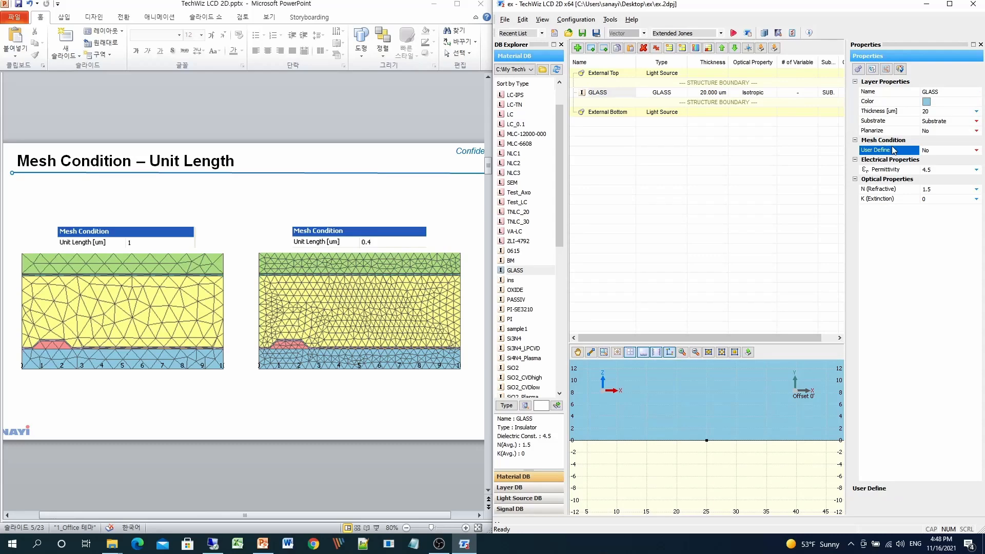
- Read the slide on per-layer mesh conditions and compare it with the simulation-wide Unit Length setting
click(377, 189)
scroll(405, 198, down, 1)
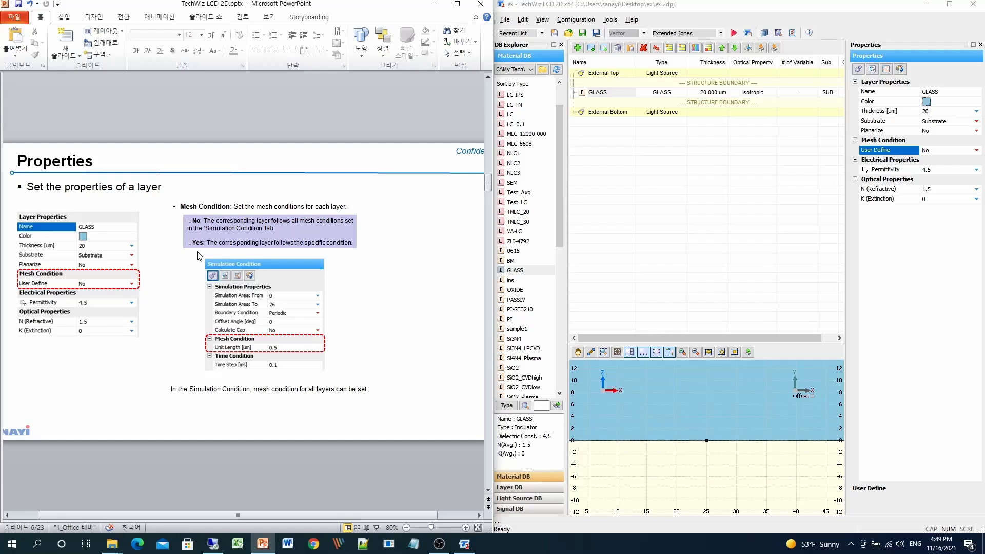
click(859, 68)
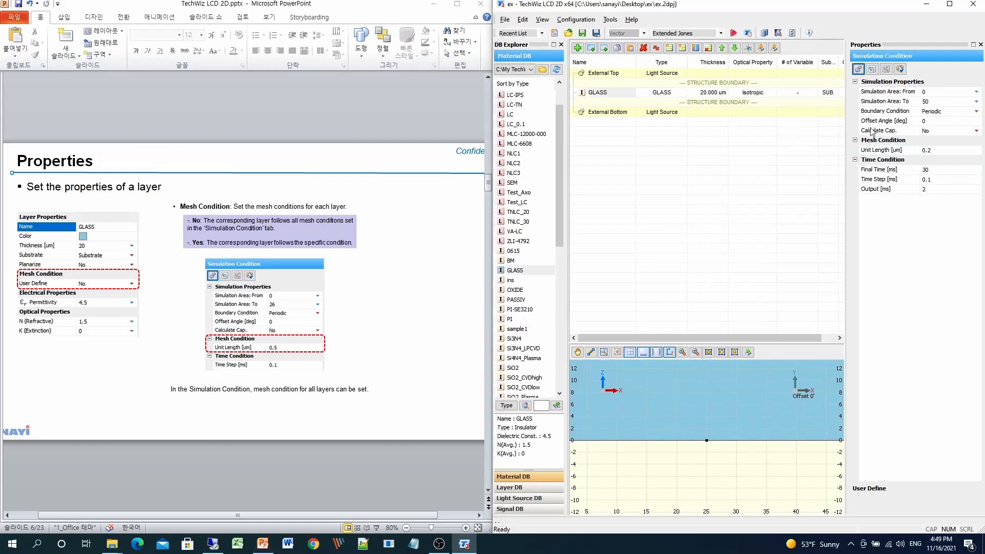
click(878, 152)
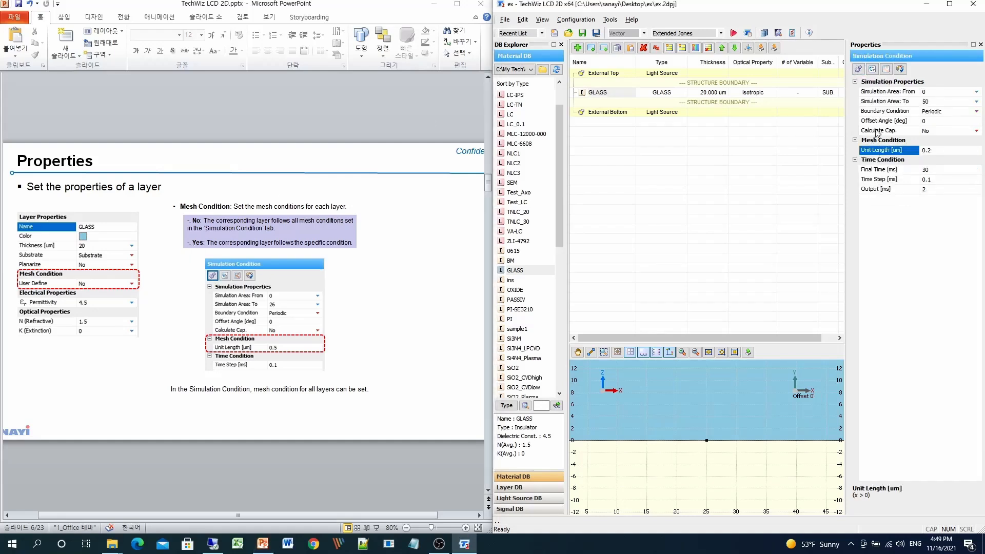
click(625, 96)
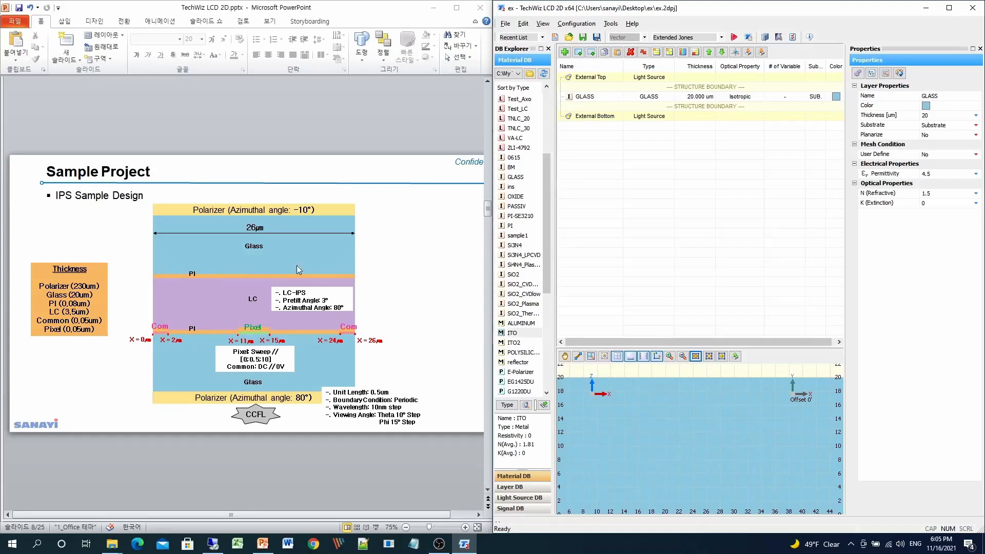
- Check the IPS electrode design slide and insert two ITO layers above the GLASS layer
click(397, 283)
scroll(396, 283, up, 1)
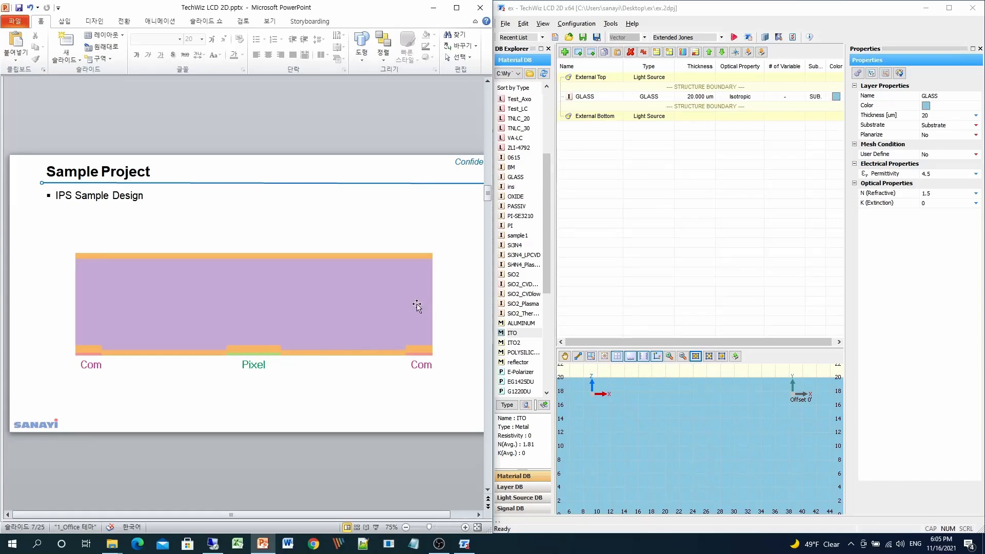
drag(516, 332, 578, 105)
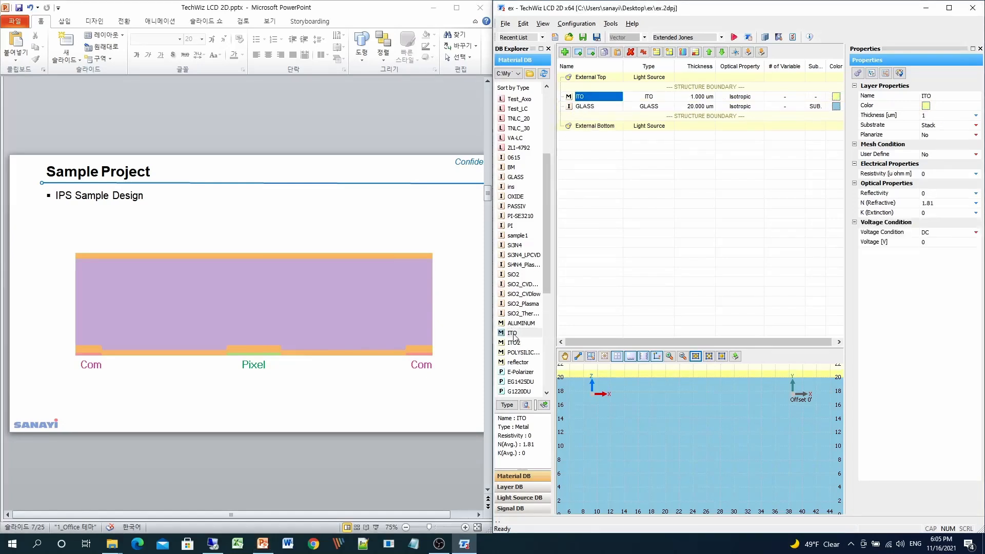
click(512, 333)
drag(511, 334, 585, 108)
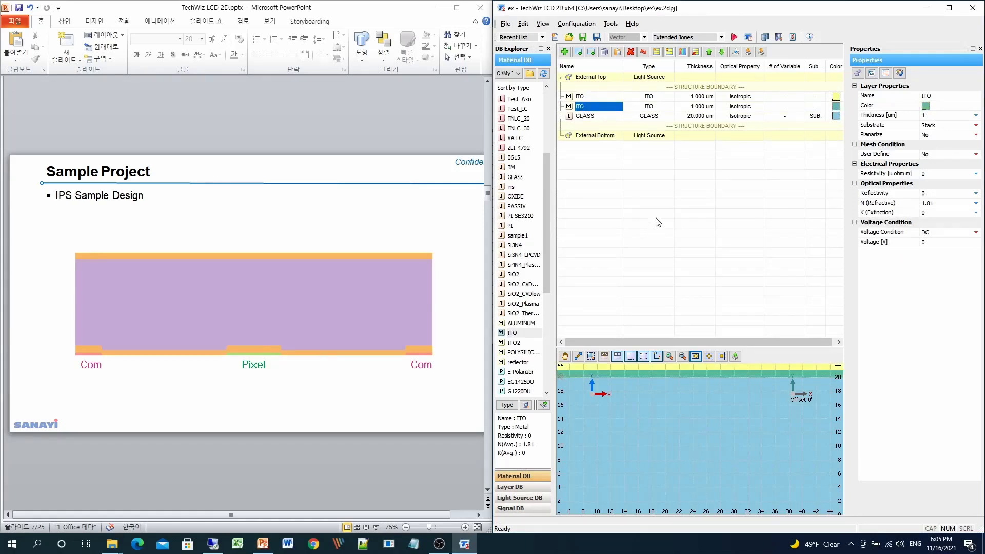
- Rename the upper ITO layer as com and the lower ITO layer as pixel
click(590, 96)
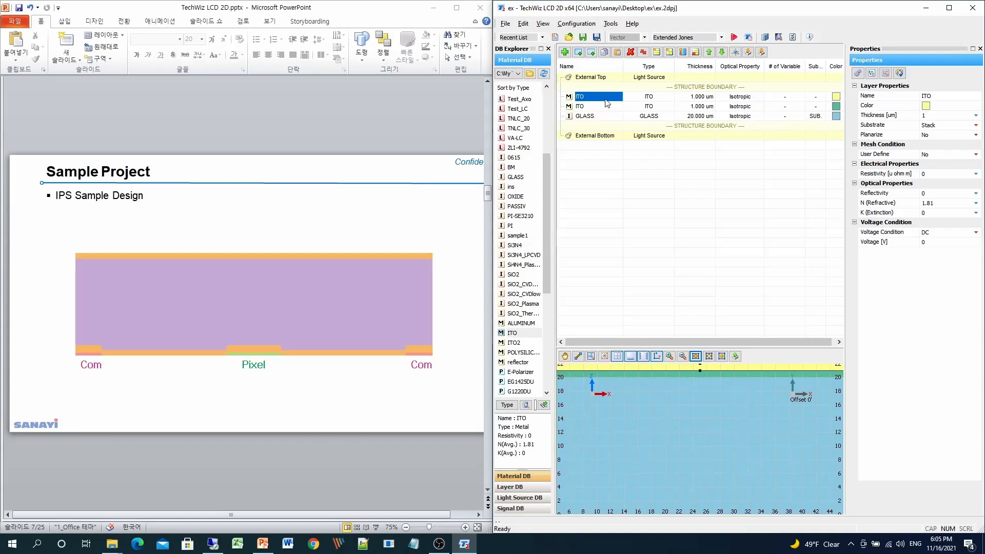
click(590, 98)
text(com)
key(Return)
click(594, 106)
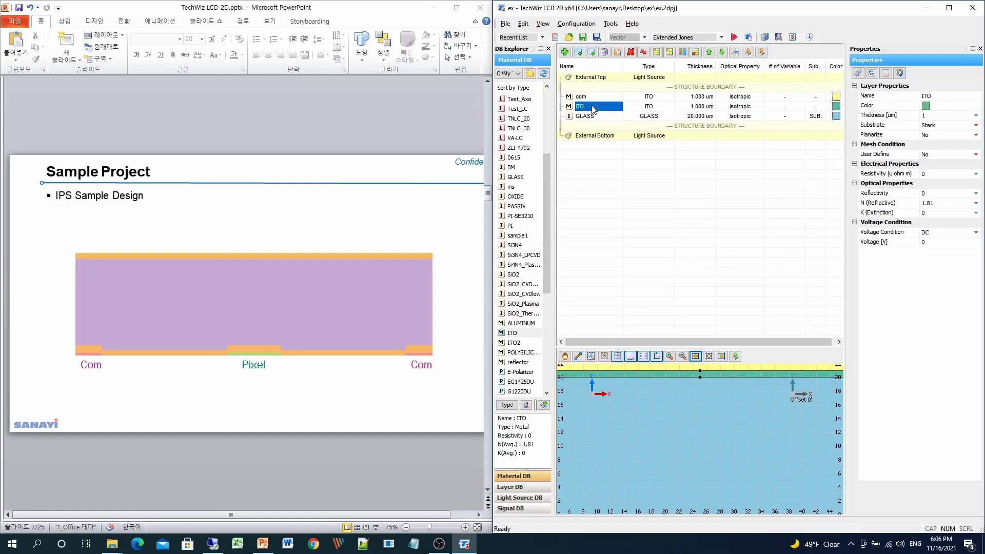
click(594, 107)
text(pixel)
key(Return)
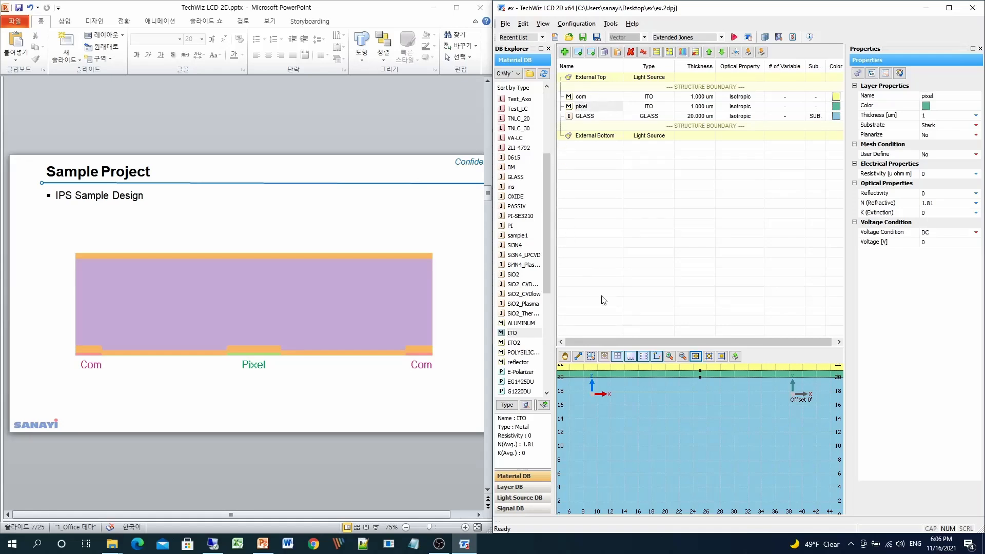
- Widen the layer list and structure view over the DB Explorer area
drag(555, 320, 488, 320)
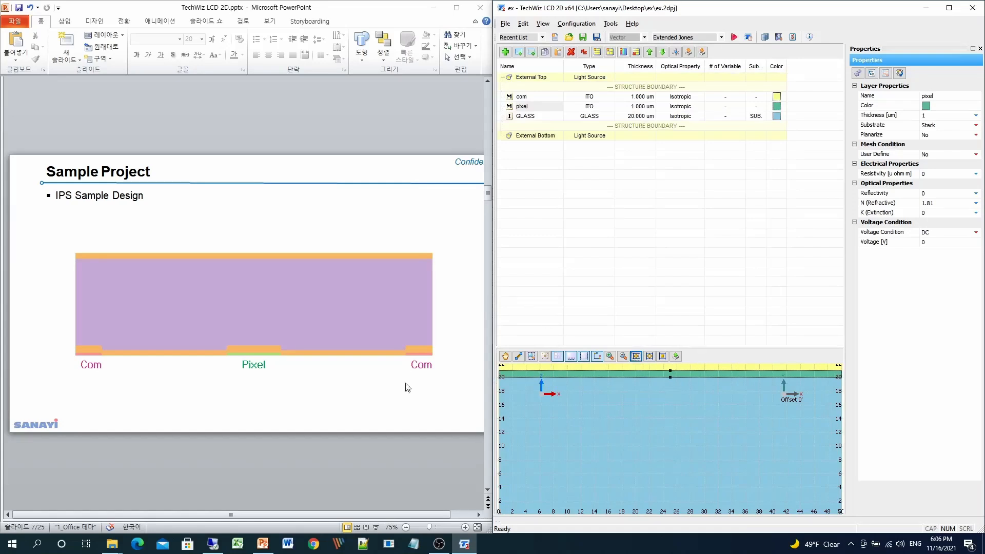
click(313, 396)
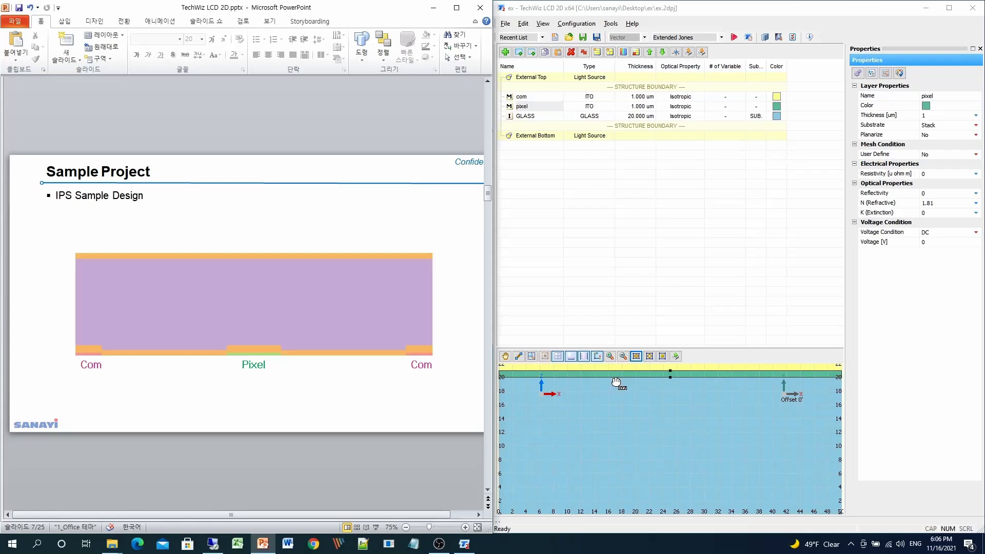
- Look up the Add Mask command for the pixel layer
click(535, 108)
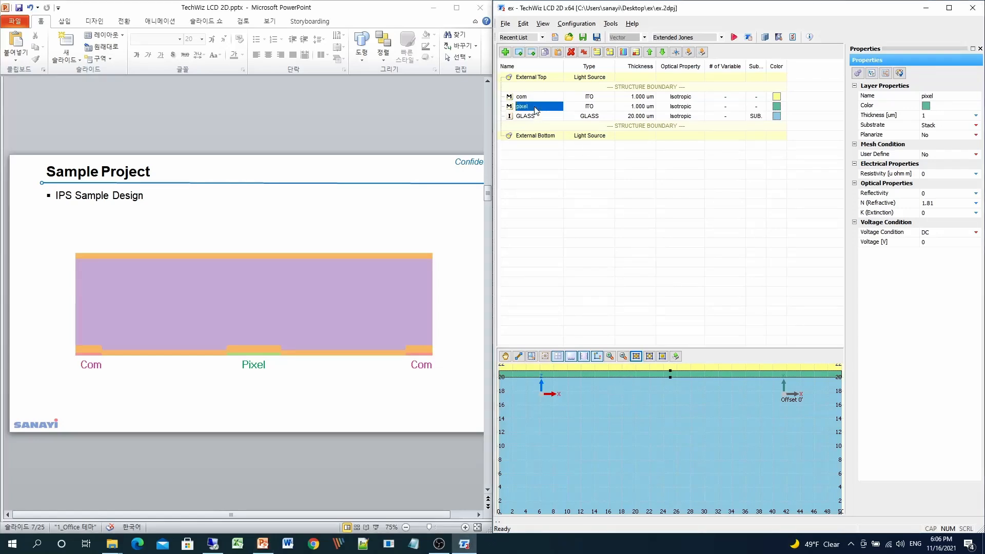
right_click(535, 110)
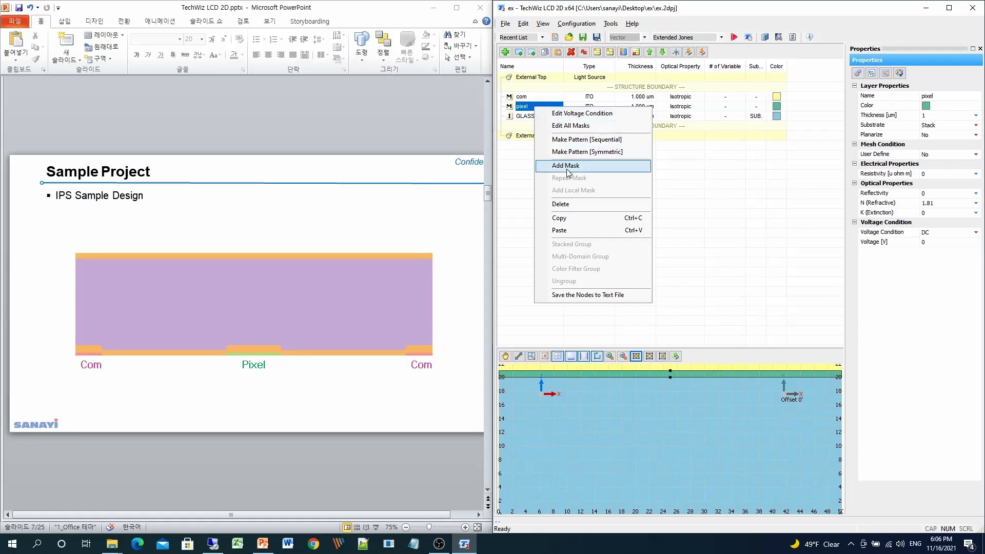
click(715, 191)
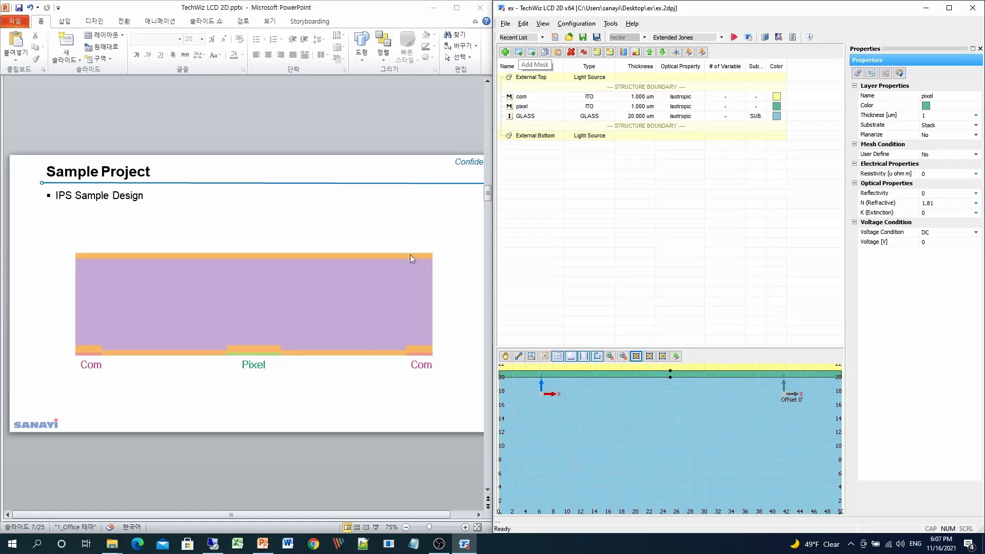
- Add two masks to the com layer
click(321, 435)
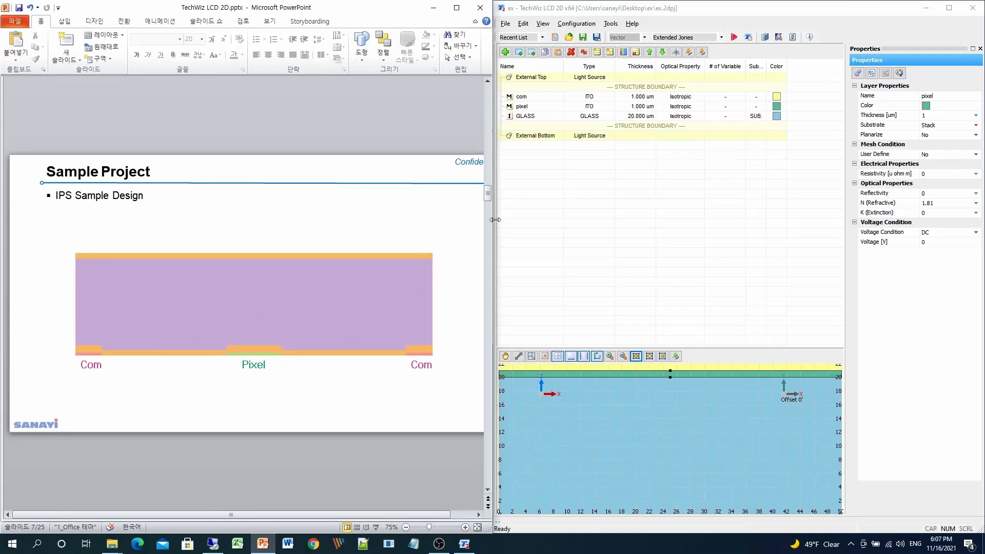
click(530, 101)
click(529, 98)
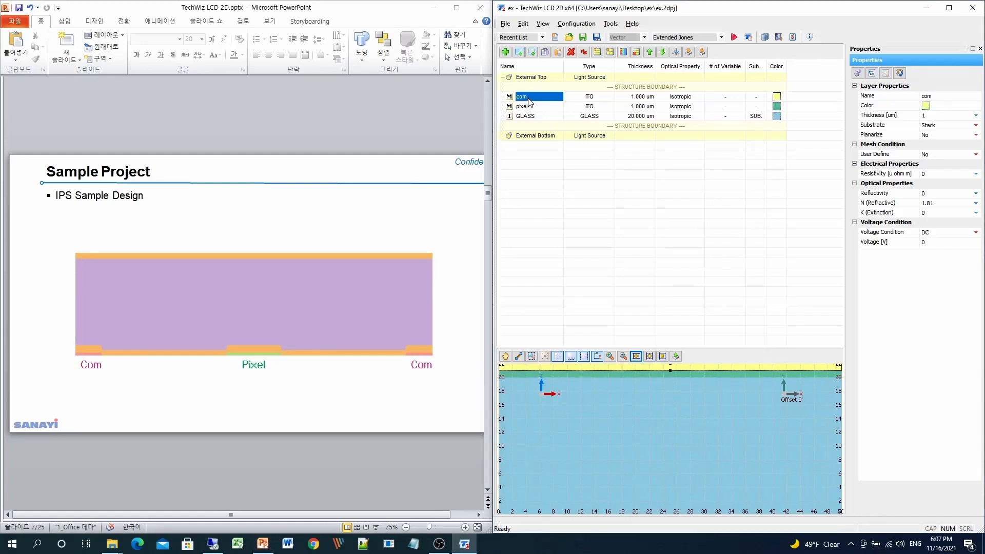
right_click(535, 100)
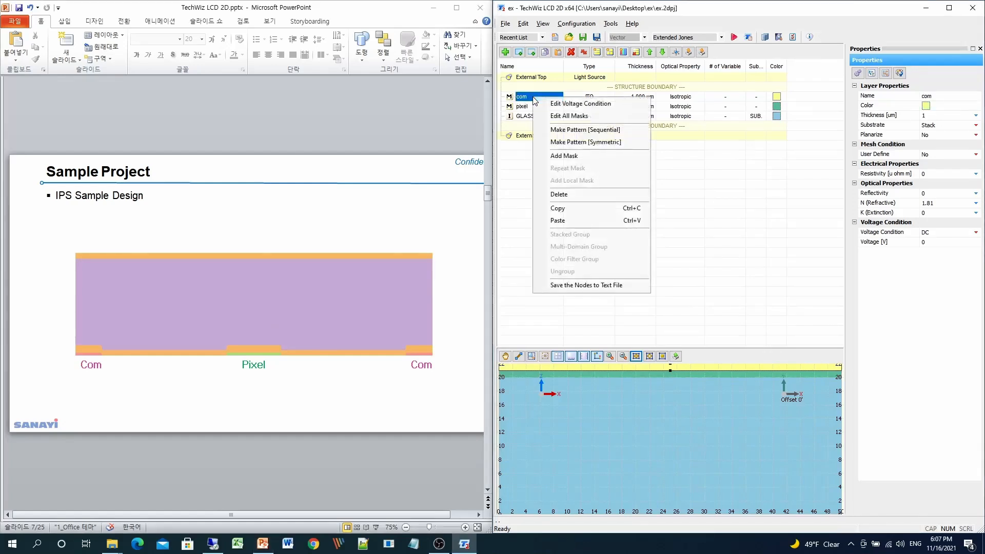
click(565, 156)
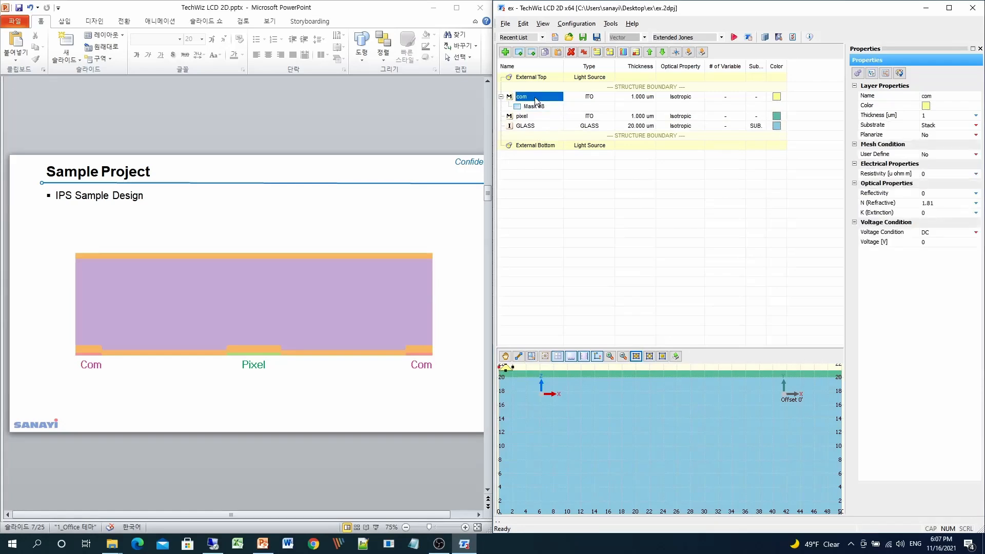
right_click(534, 97)
click(564, 155)
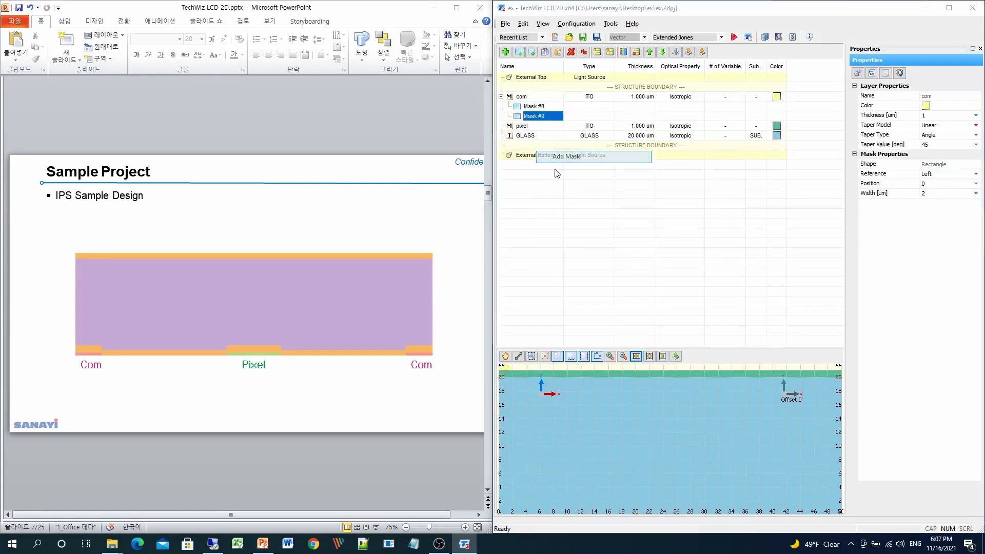
- Add one mask to the pixel layer
click(524, 128)
right_click(524, 129)
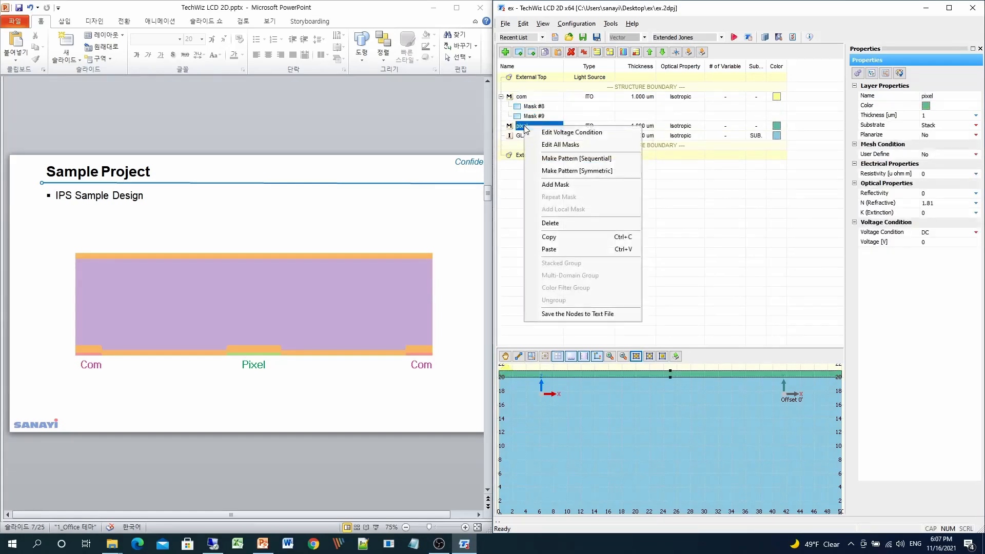
click(565, 185)
click(634, 236)
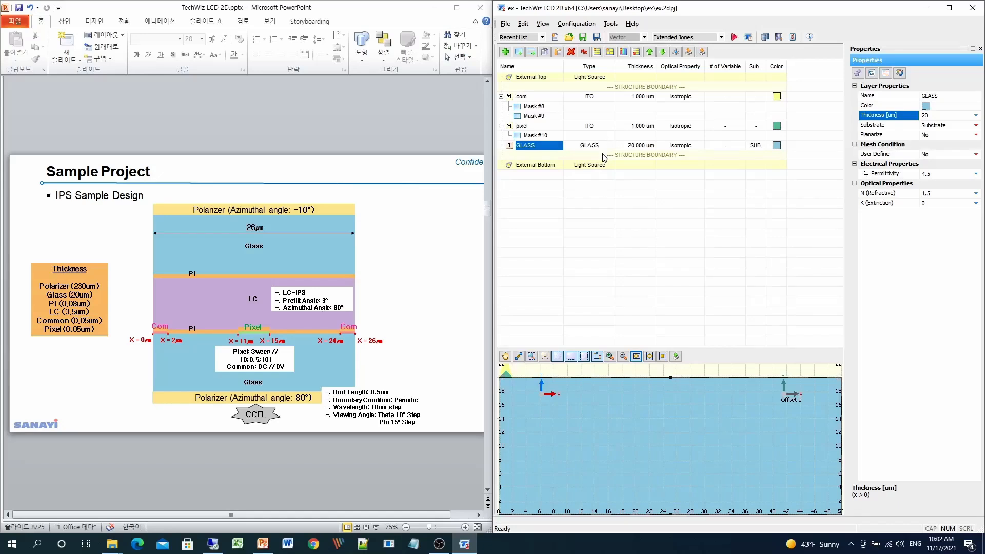
- Set the thickness of both the com and pixel layers to 0.05 um
click(545, 99)
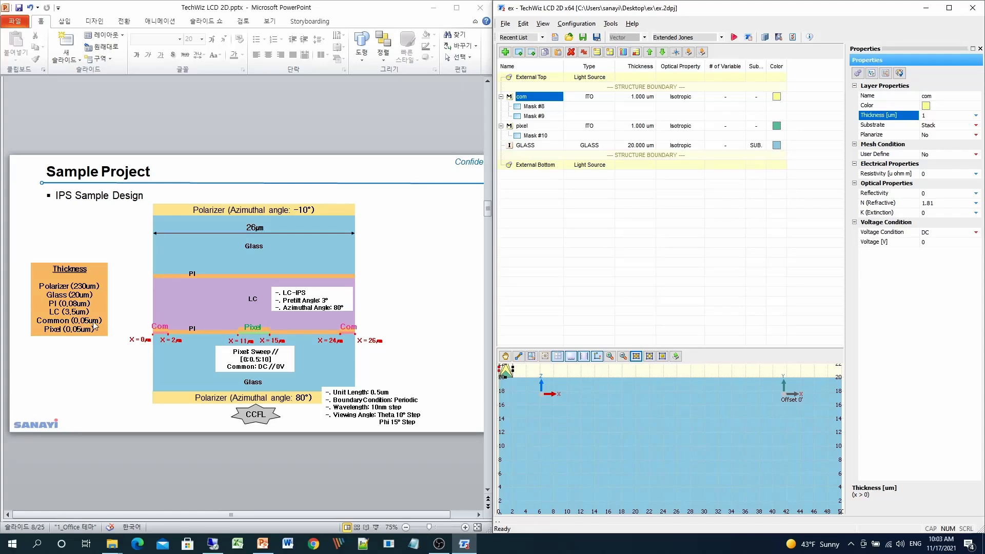
click(944, 115)
text(0.05)
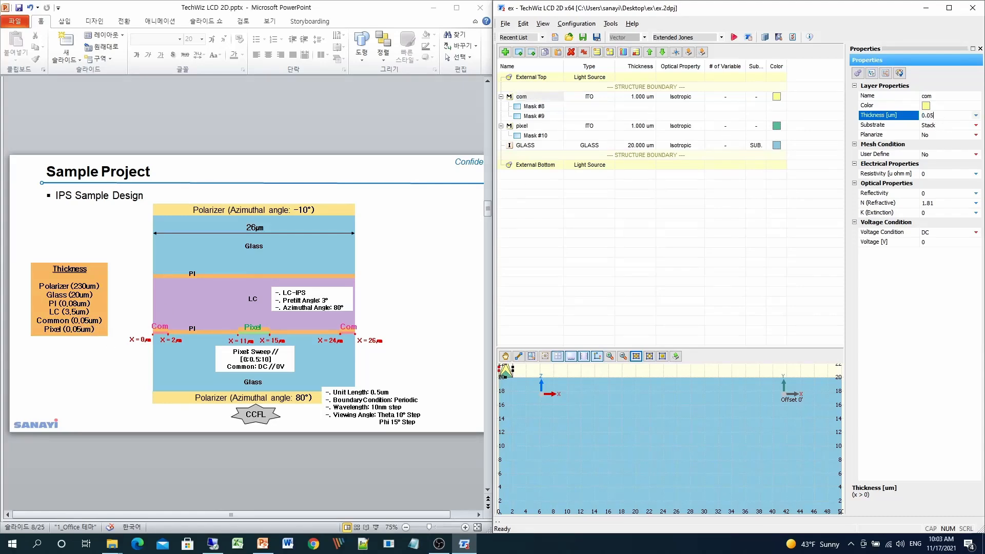
click(539, 126)
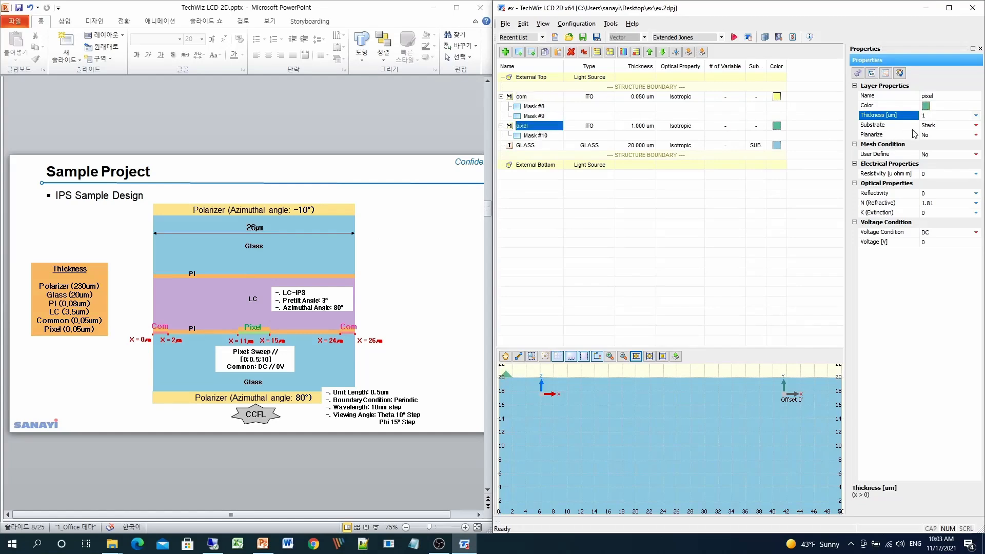
click(935, 117)
text(0.05)
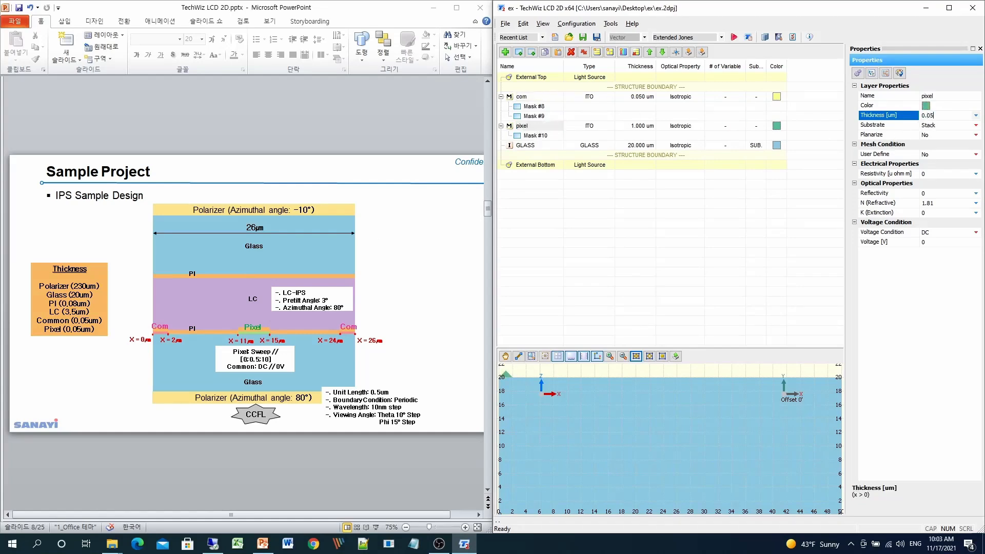
key(Return)
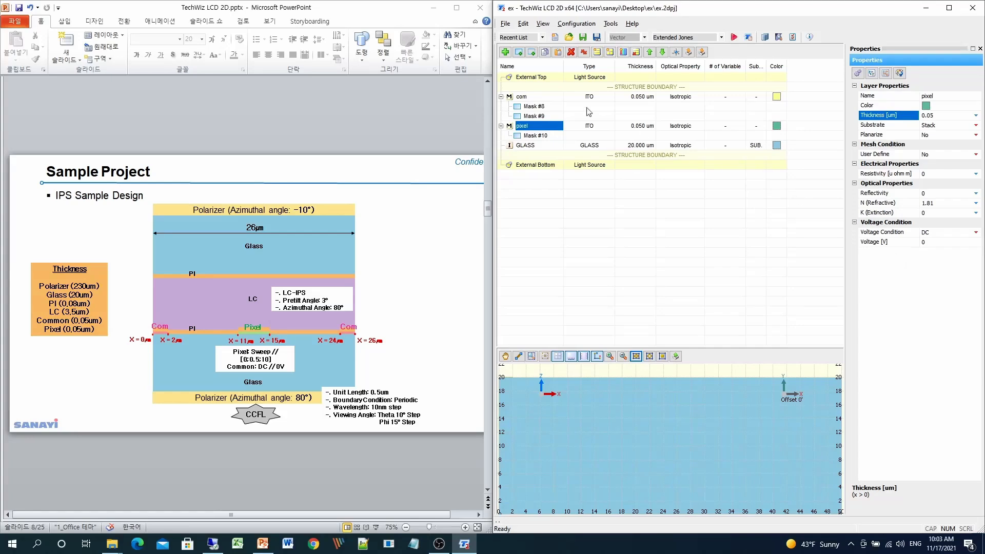
- Look through the layer Properties slide and the Taper Model options for the com layer's first mask
click(531, 108)
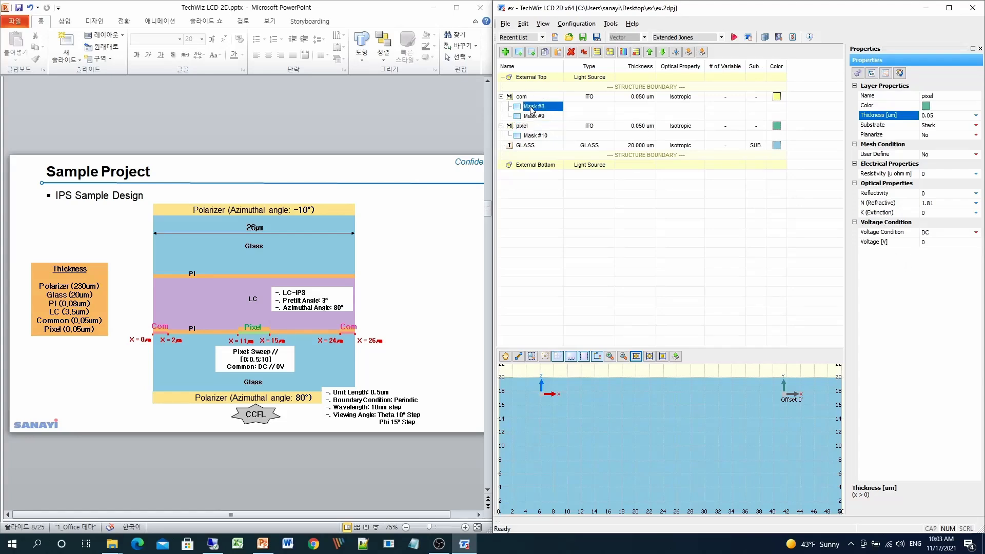
click(428, 250)
scroll(428, 250, down, 1)
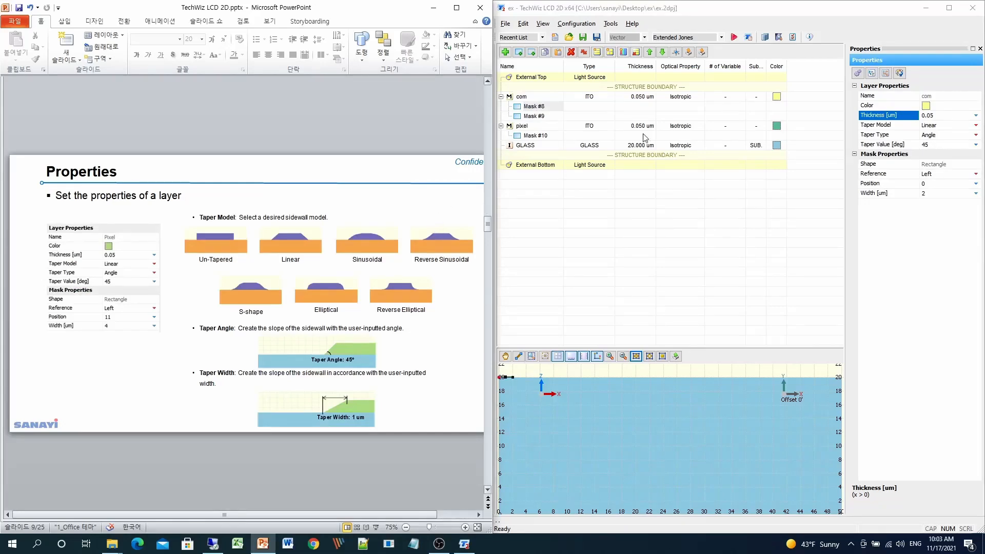
click(883, 126)
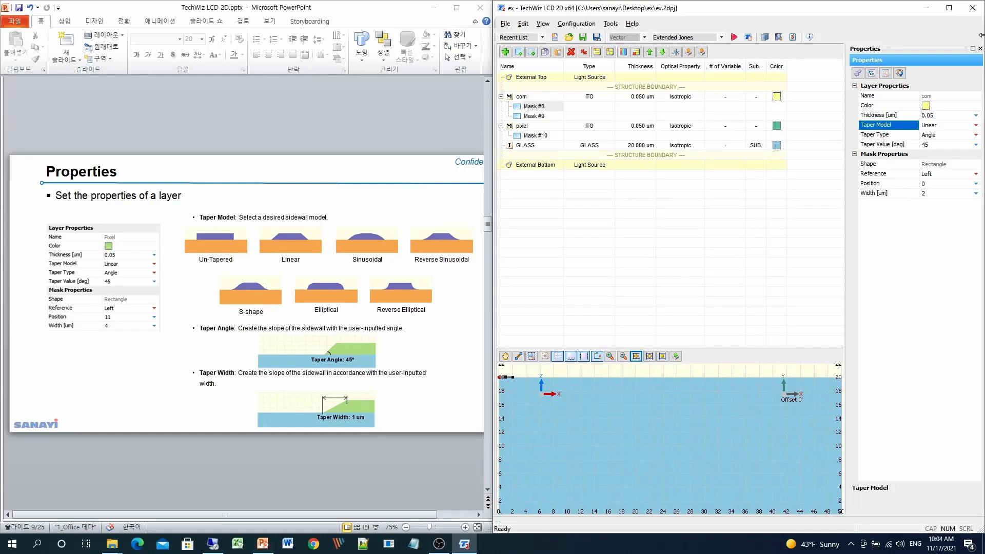
click(949, 126)
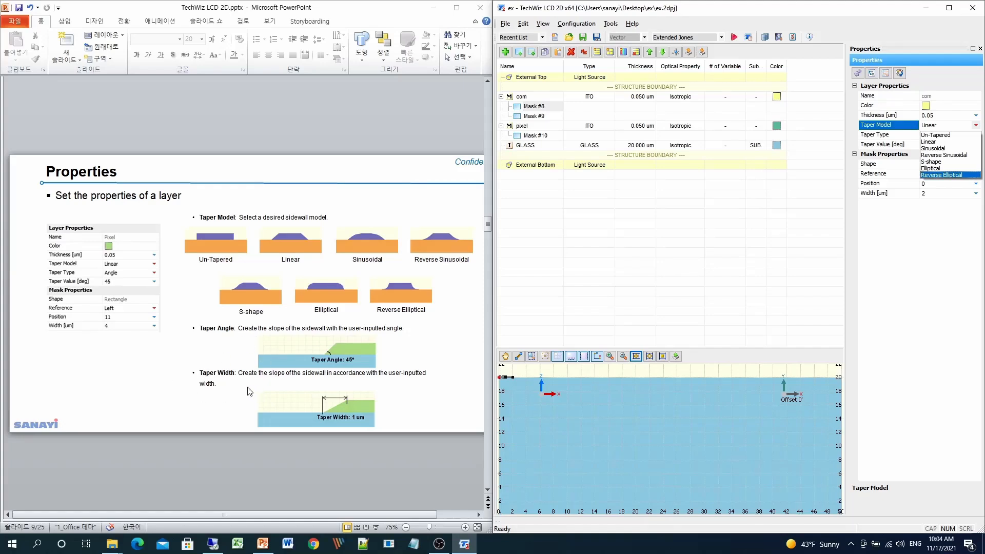
click(932, 265)
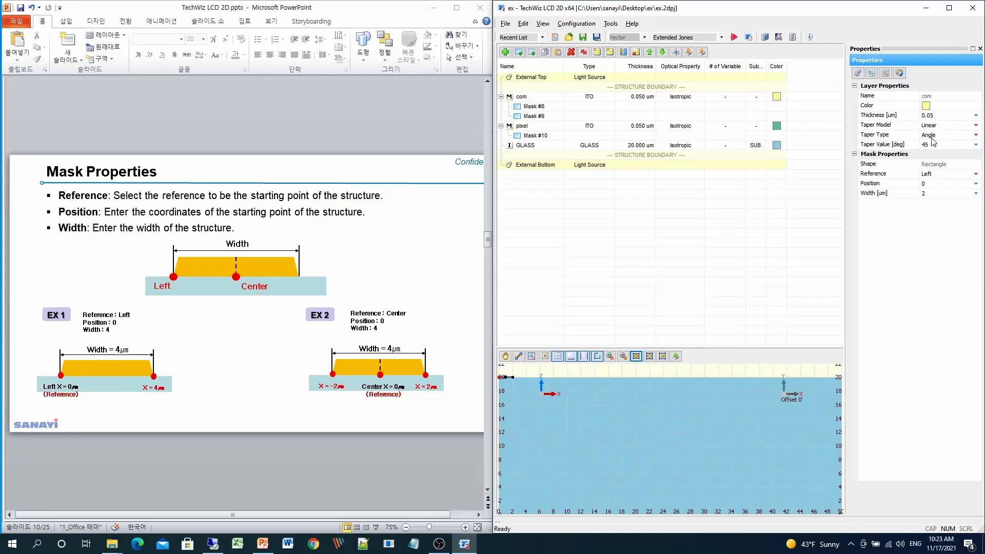
- Examine the Reference, Position and Width mask properties of the com layer's first mask, including the available Reference options
click(904, 155)
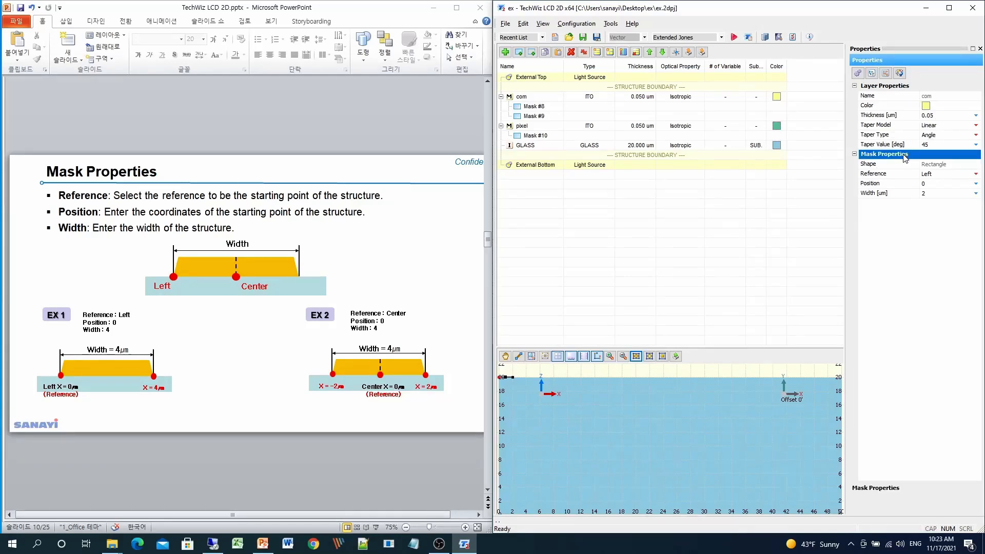
click(892, 175)
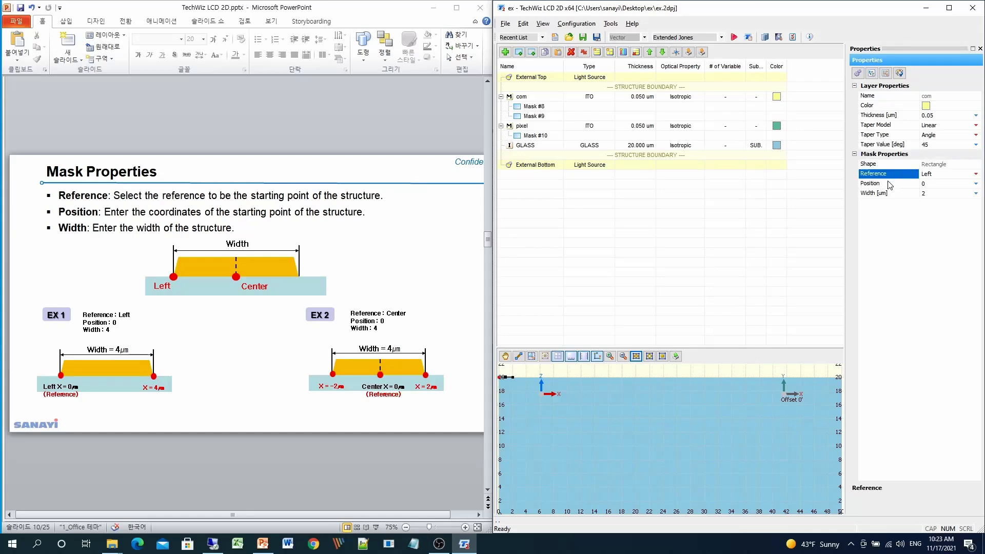
click(887, 188)
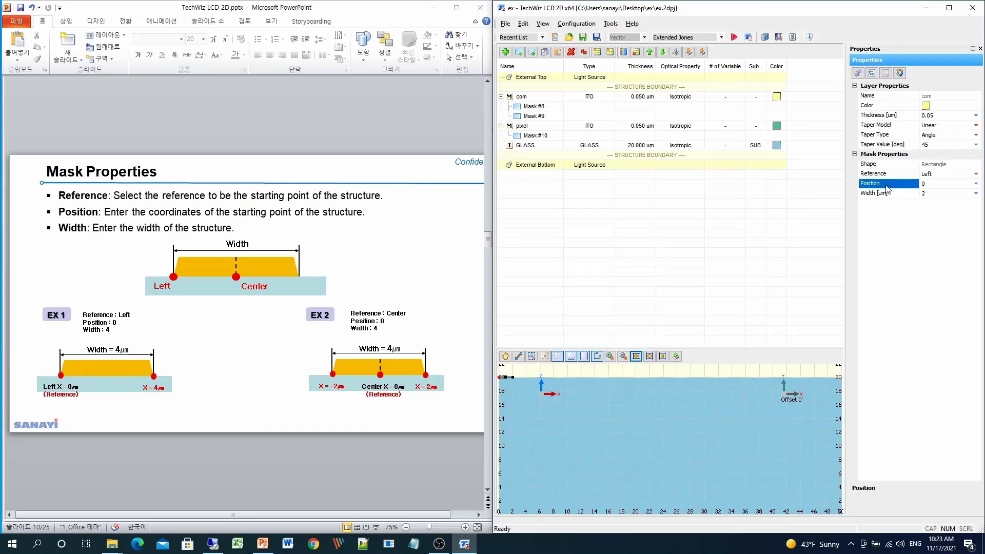
click(886, 174)
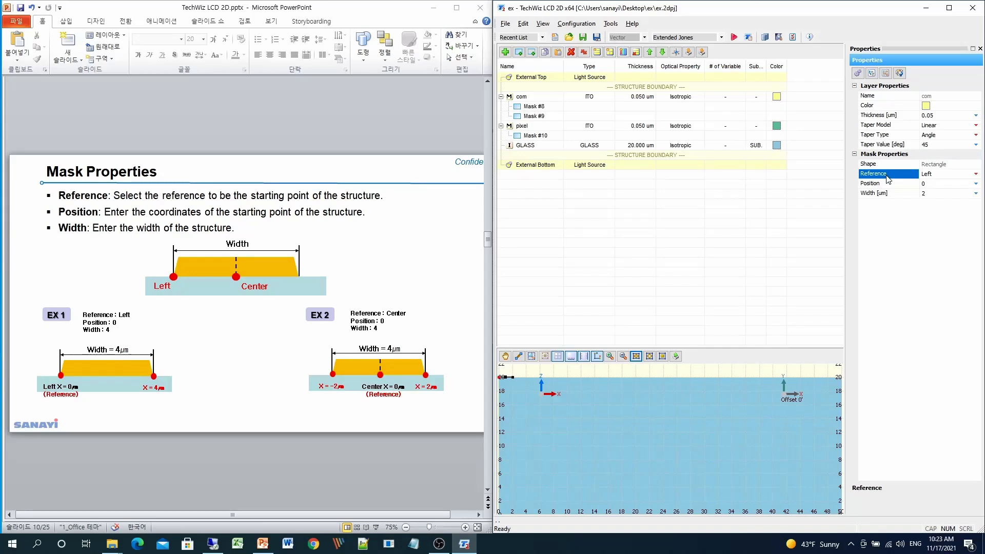
click(956, 178)
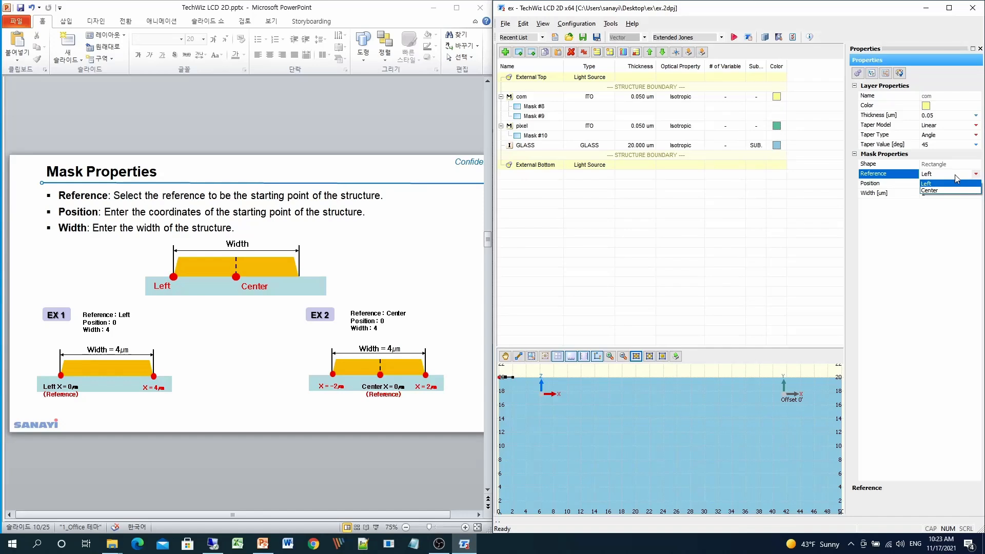
click(898, 186)
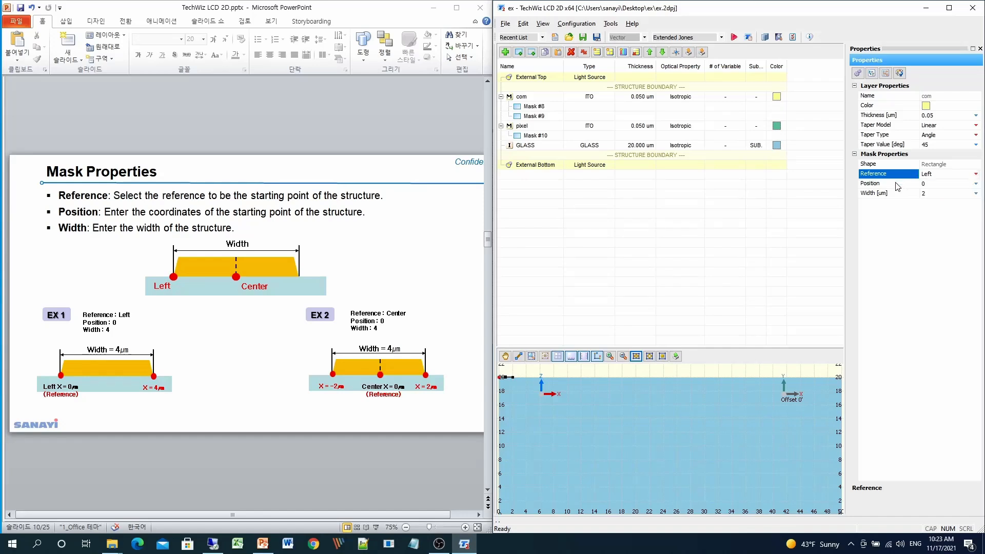
click(898, 187)
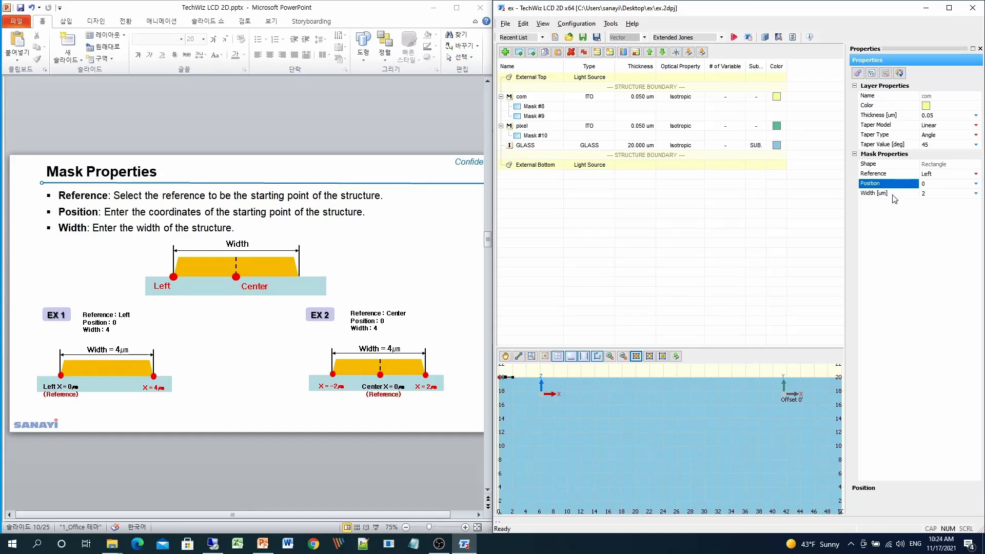
click(894, 199)
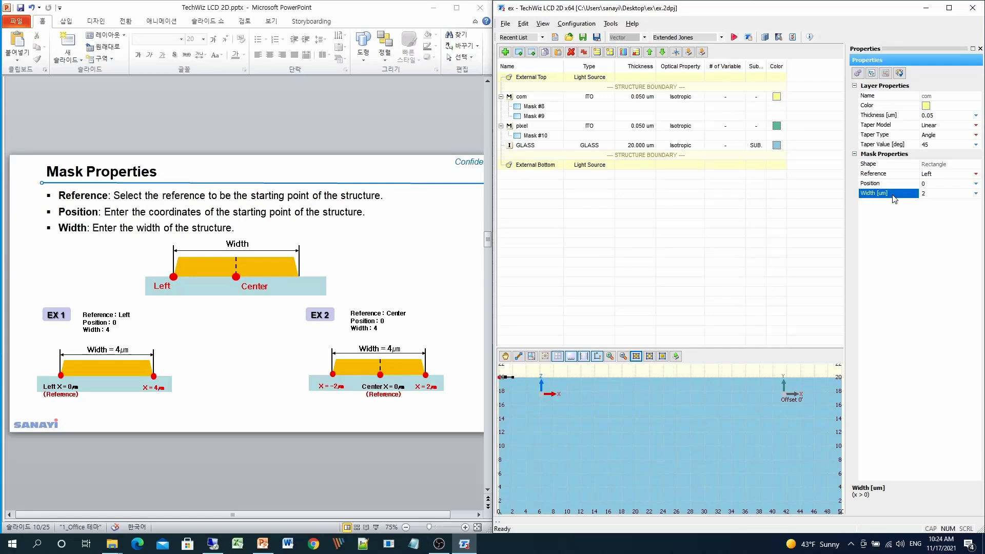
- Switch to PowerPoint, present the Mask Properties slide full screen and reveal the settings of its two examples
click(419, 260)
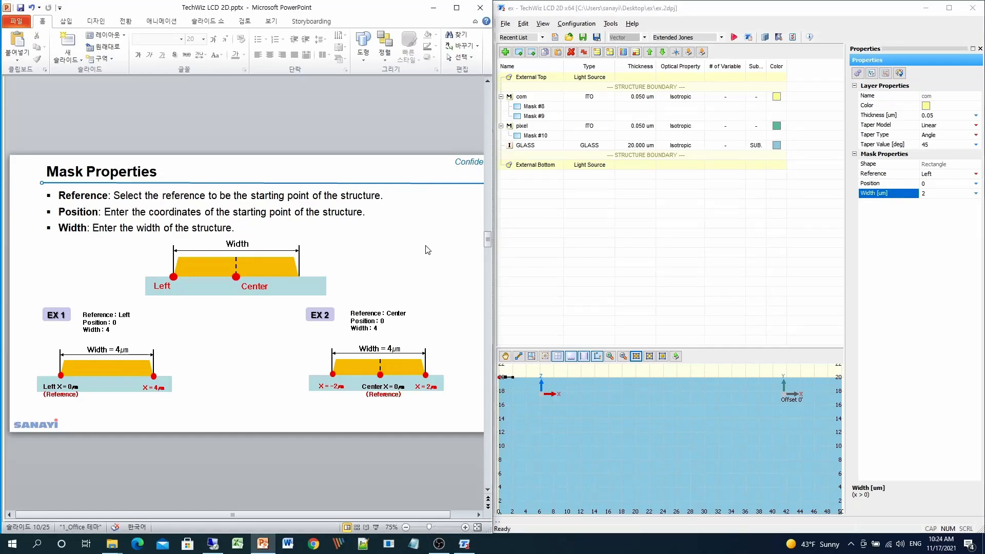
key(shift+F5)
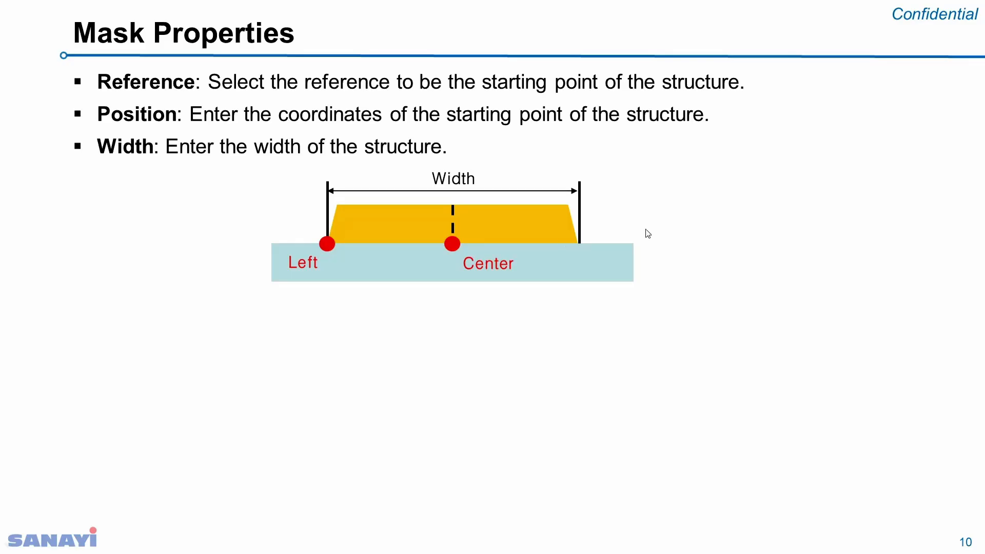
click(647, 376)
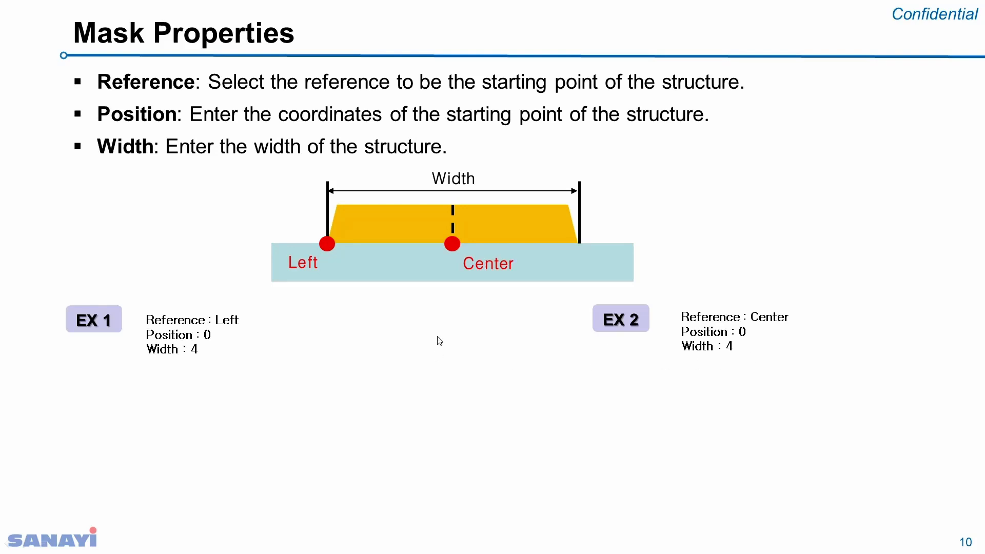
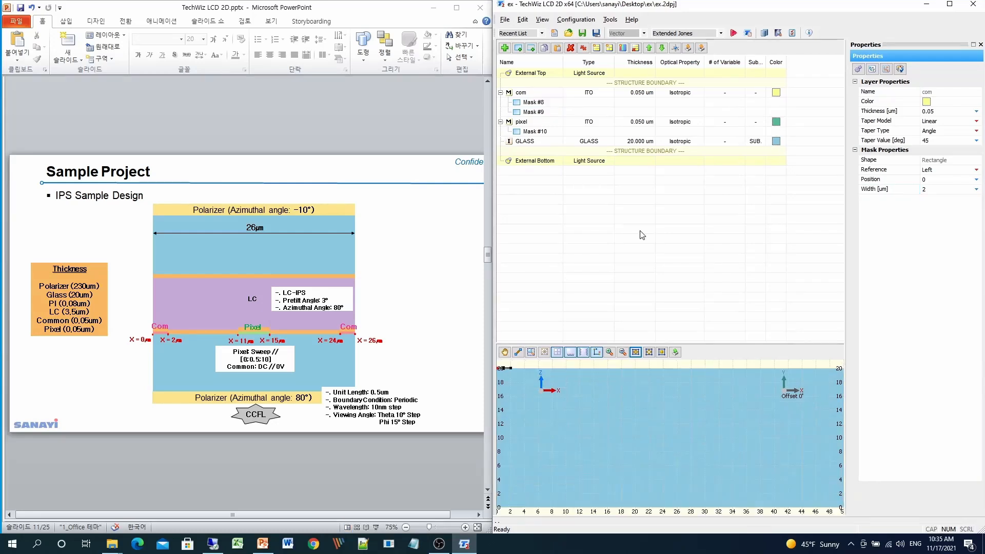
- Set the pixel layer's mask to position 11 and width 4 um
click(538, 105)
click(531, 132)
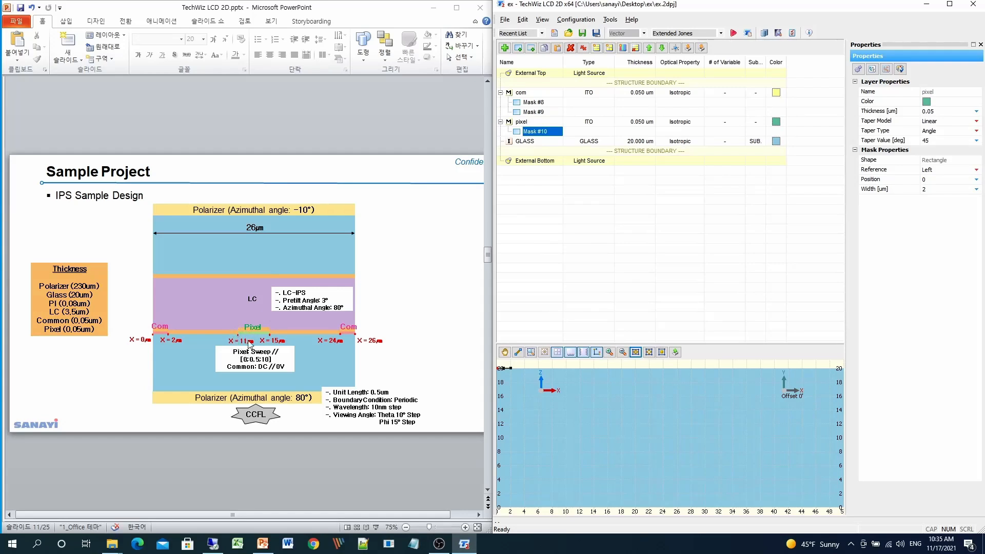
click(946, 179)
text(11)
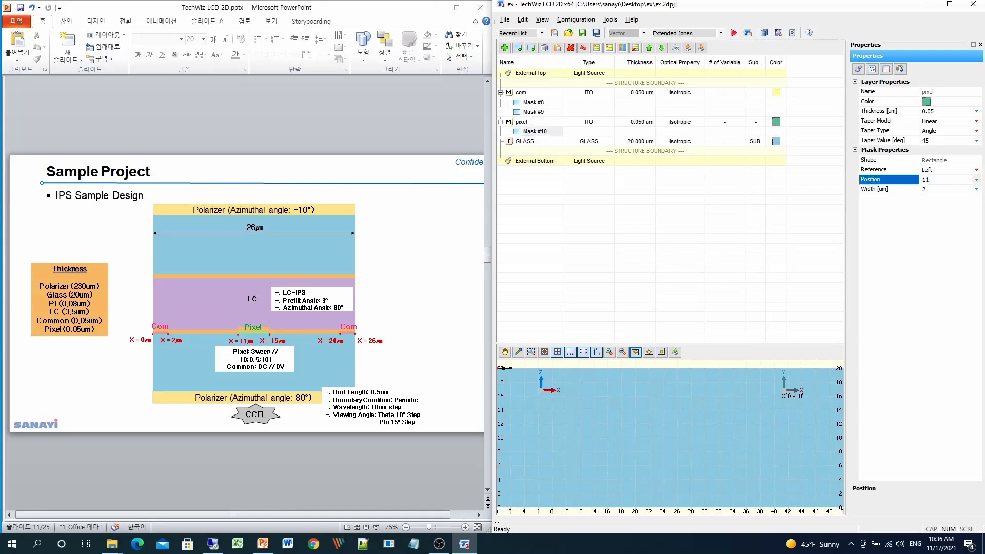
key(Return)
click(938, 190)
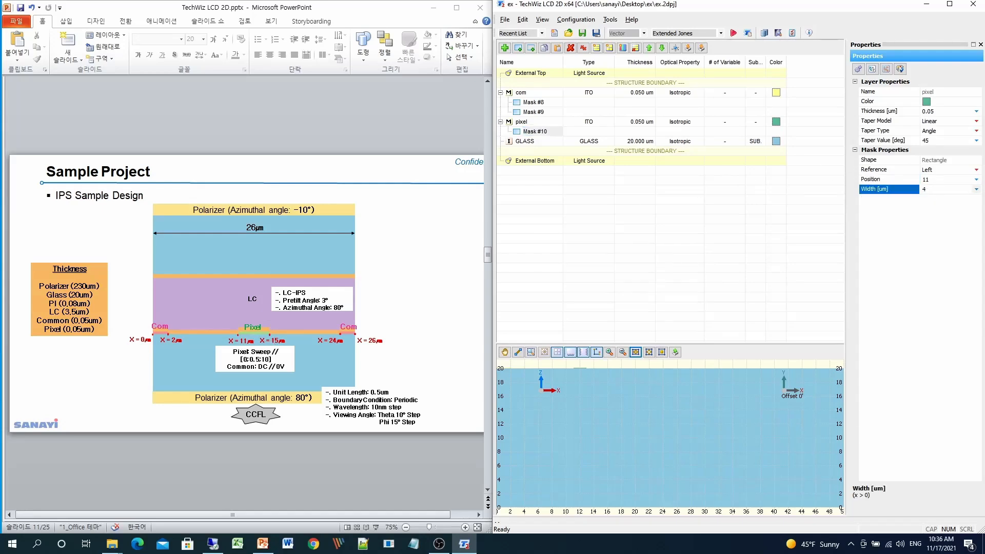
text(4)
key(Return)
- Set the position of the com layer's second mask to 24
click(539, 112)
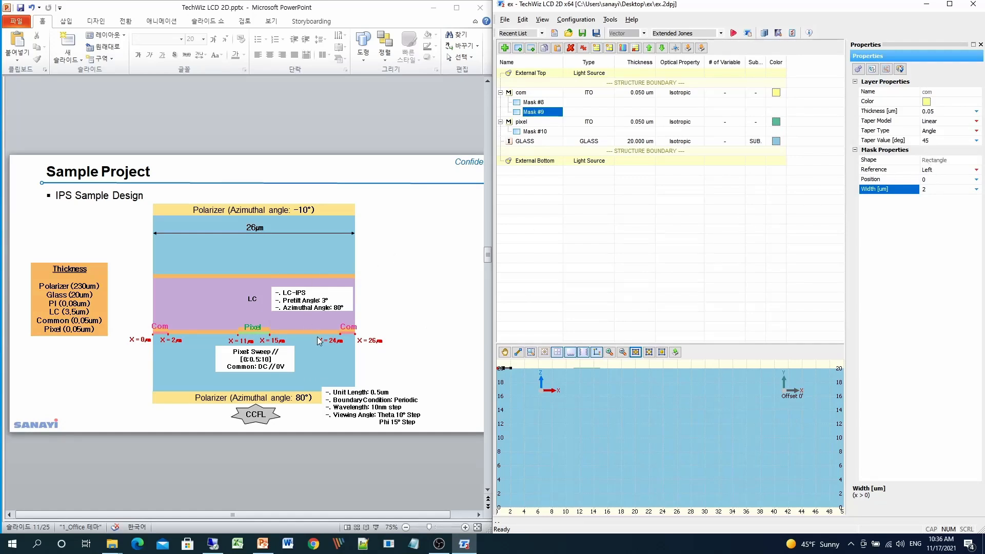
click(953, 178)
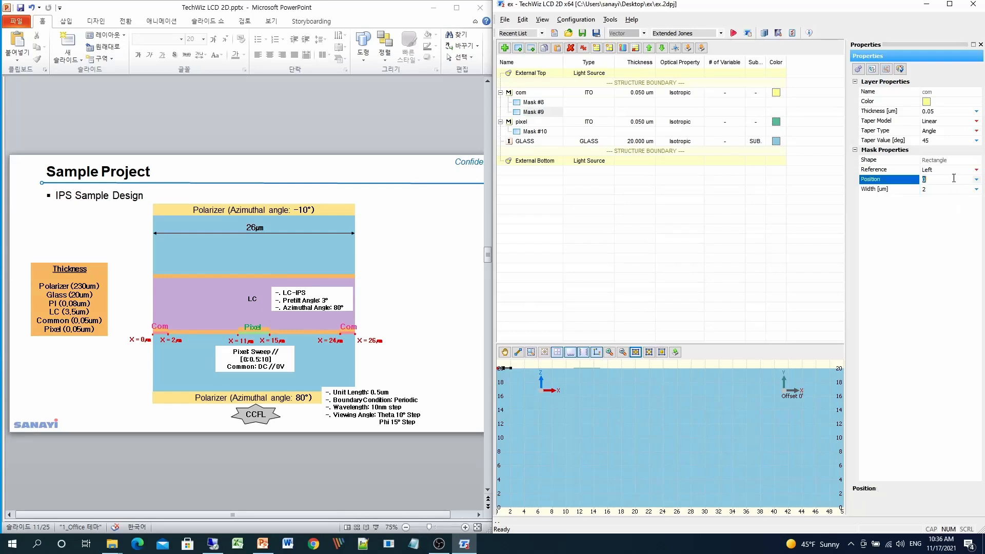
key(Return)
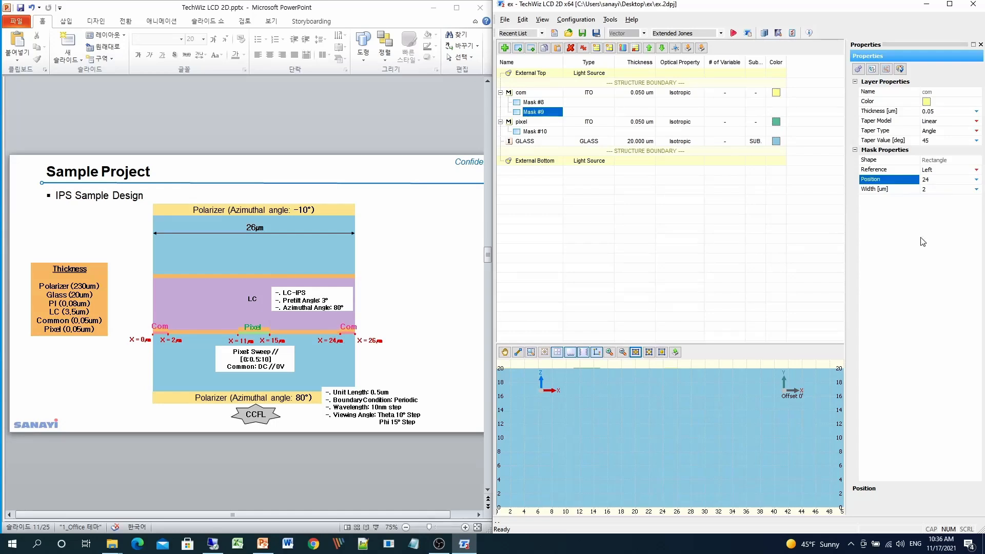
- Maximize the TechWiz LCD 2D window, enlarge the structure view and zoom in on the com and pixel electrodes above the glass
click(924, 273)
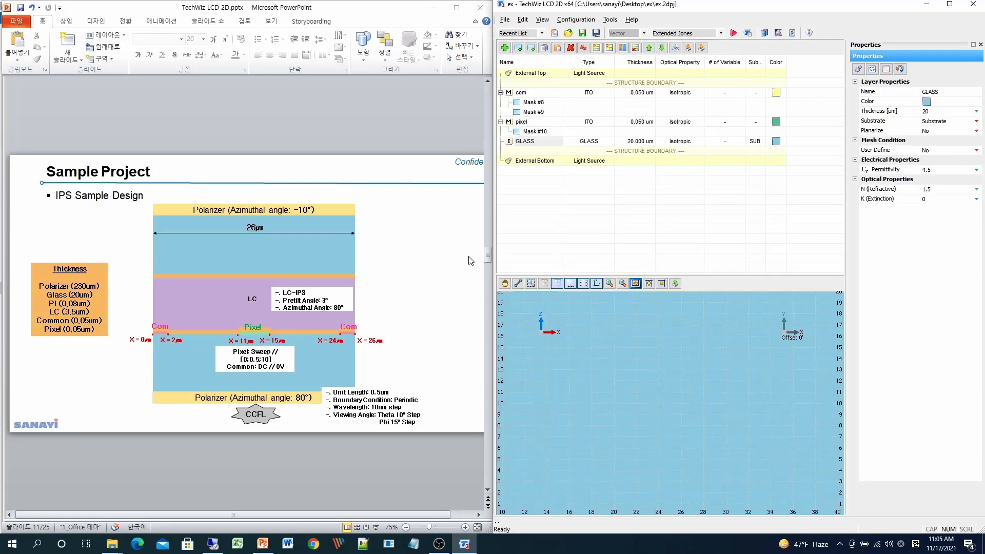
click(949, 5)
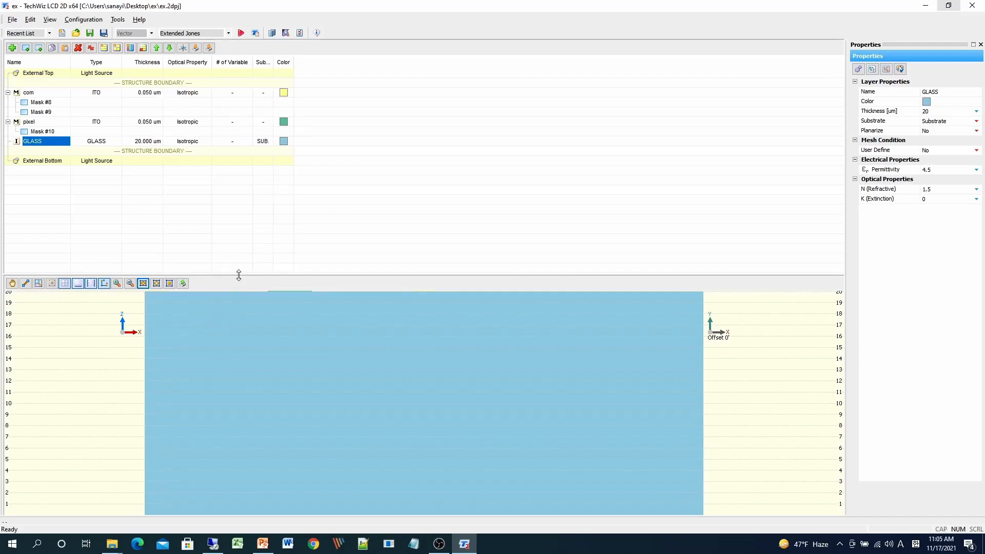
drag(239, 273, 240, 198)
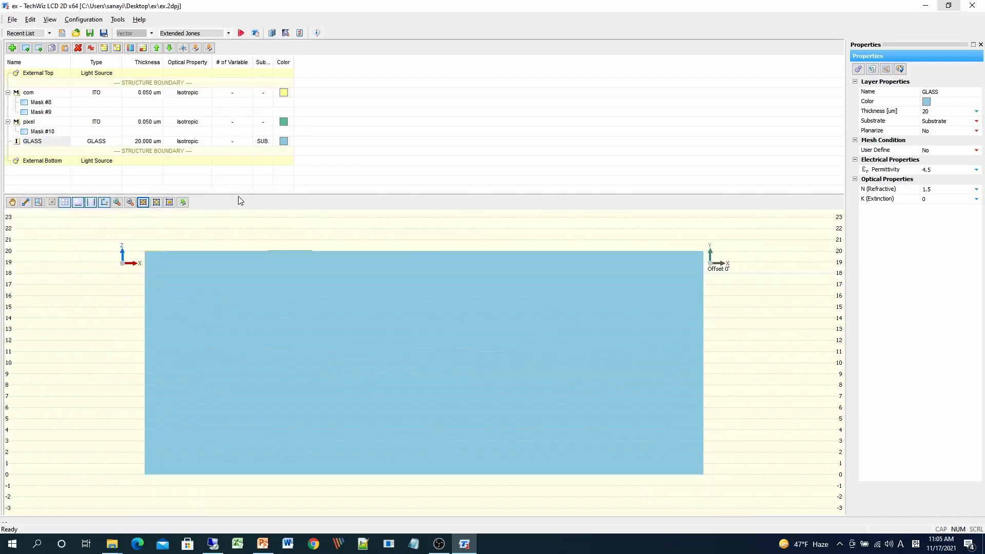
click(12, 203)
drag(269, 315, 269, 377)
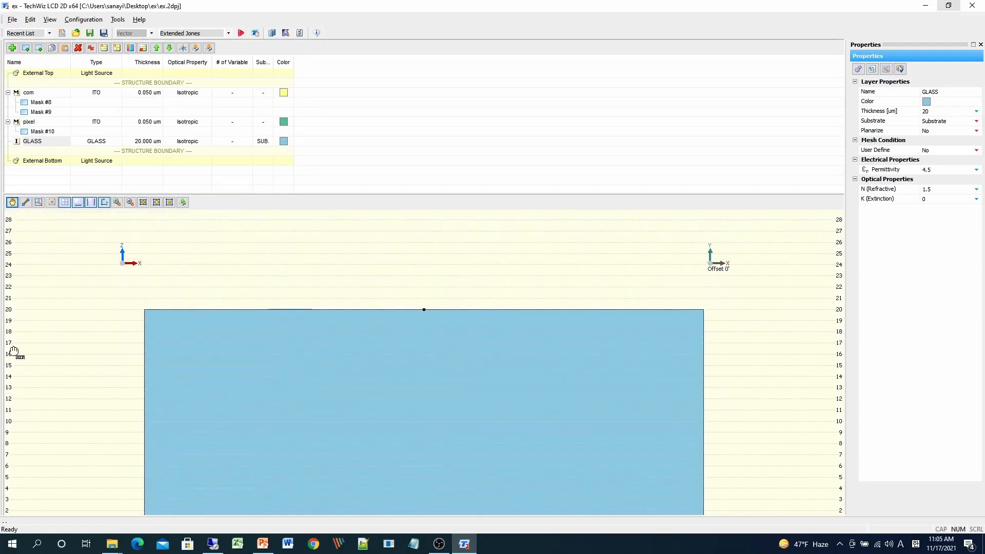
click(39, 206)
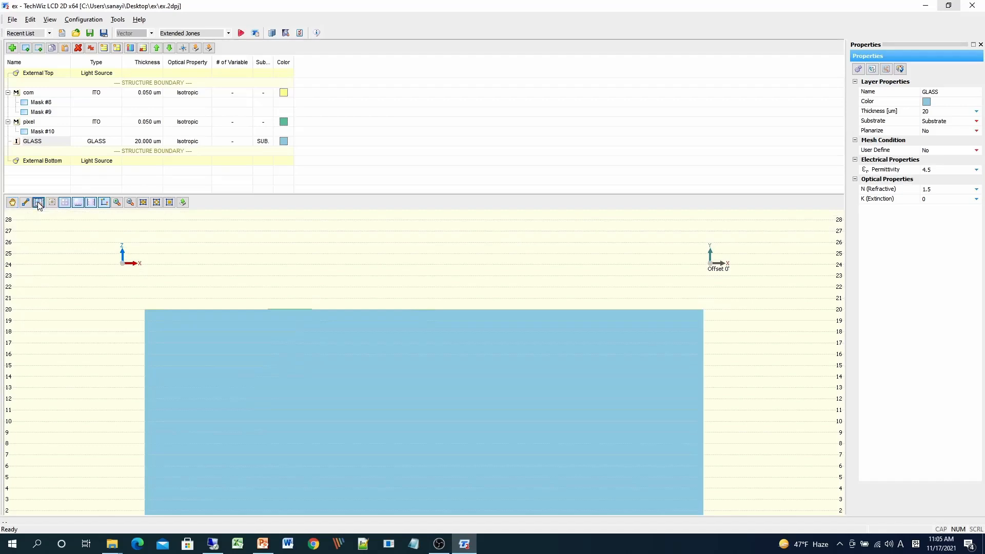
drag(104, 285, 514, 331)
drag(59, 338, 717, 388)
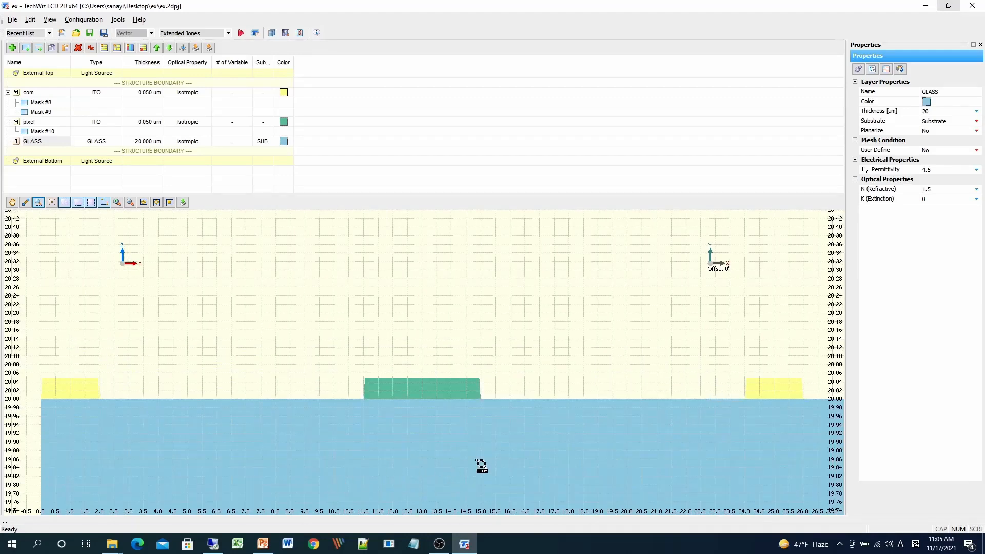
click(12, 202)
drag(534, 466, 514, 464)
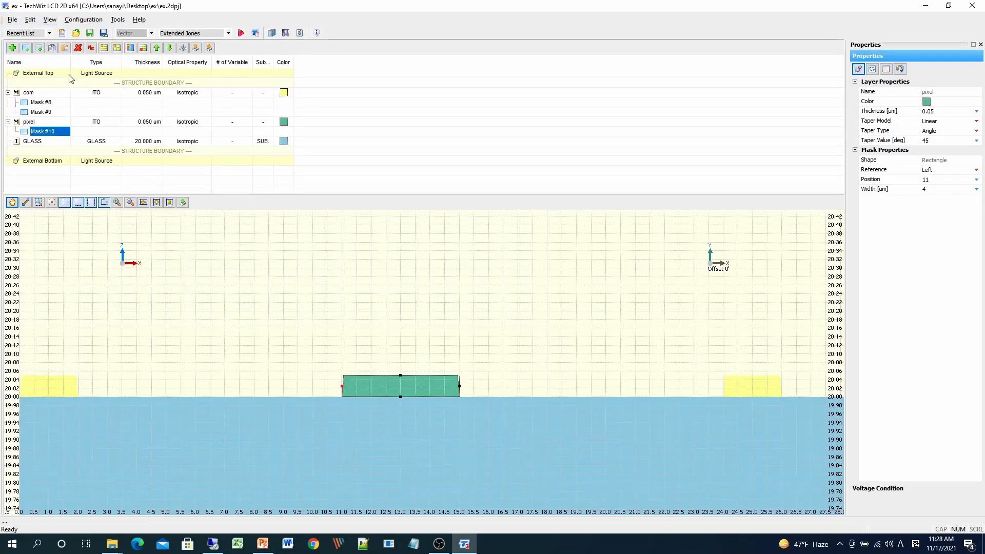
- Examine the com layer's available Voltage Condition options and compare them with the Voltage Condition slide beside the TechWiz window
click(48, 92)
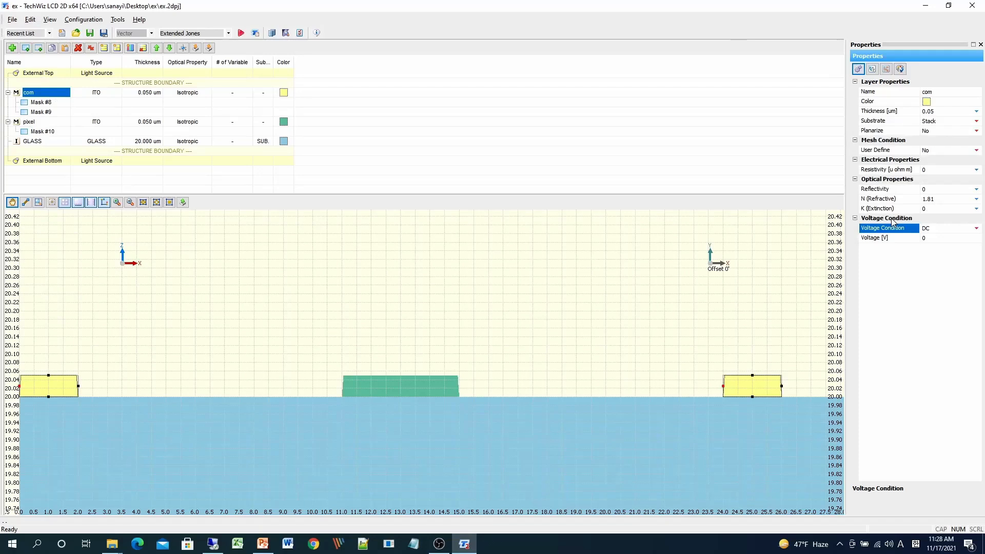
click(893, 219)
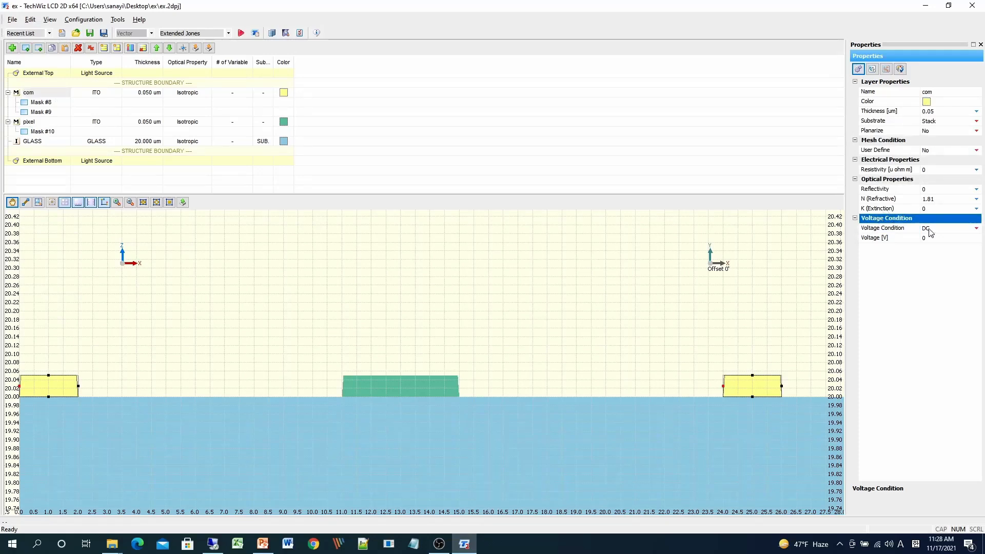
click(951, 234)
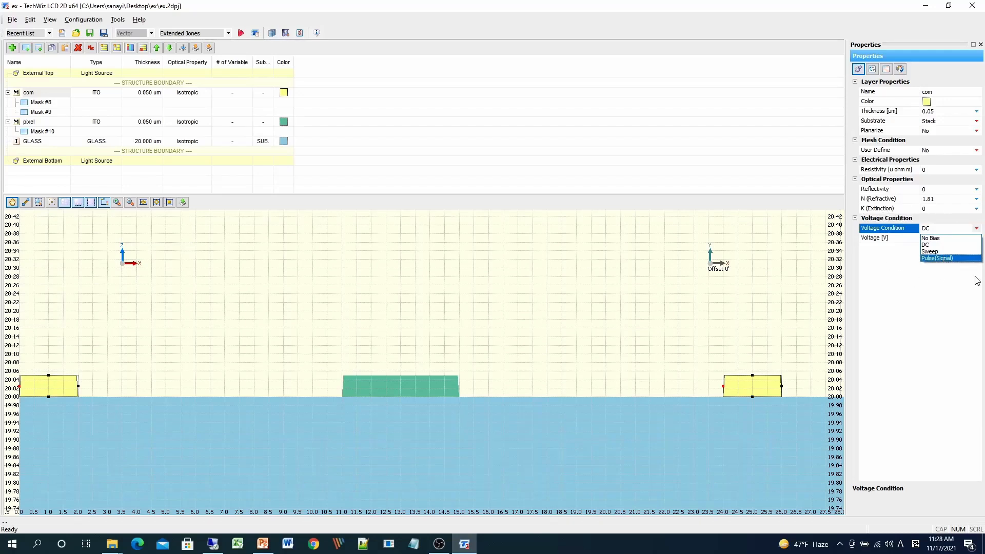
click(598, 142)
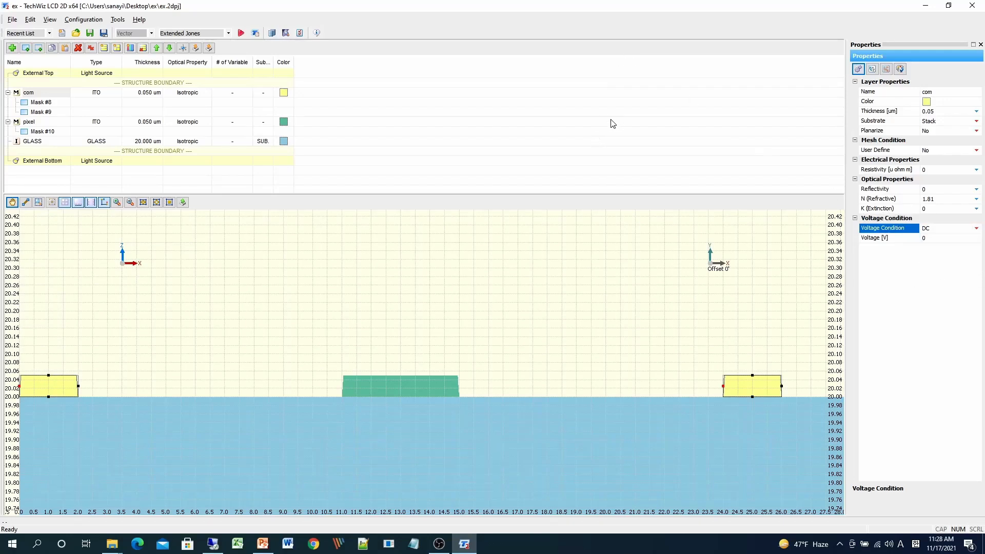
key(super+Right)
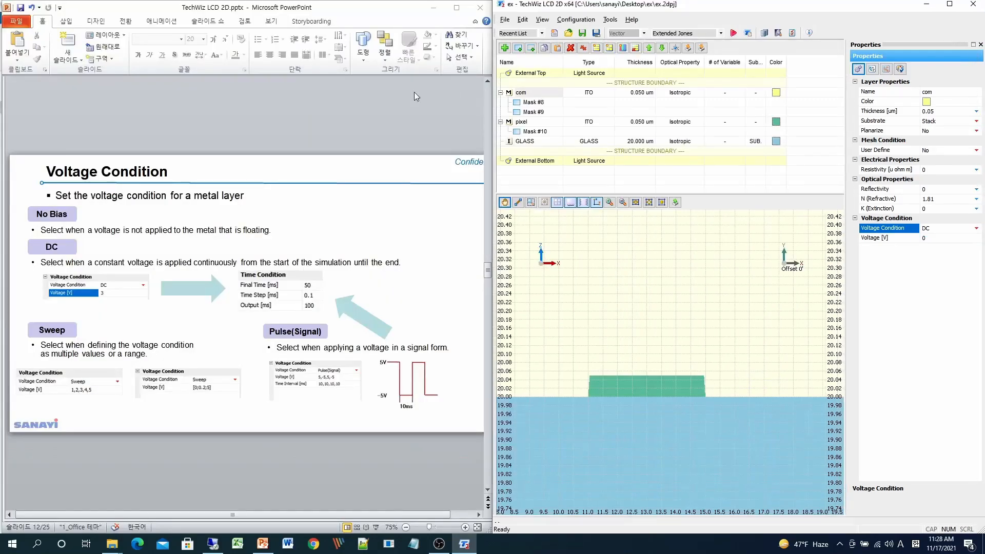
click(321, 203)
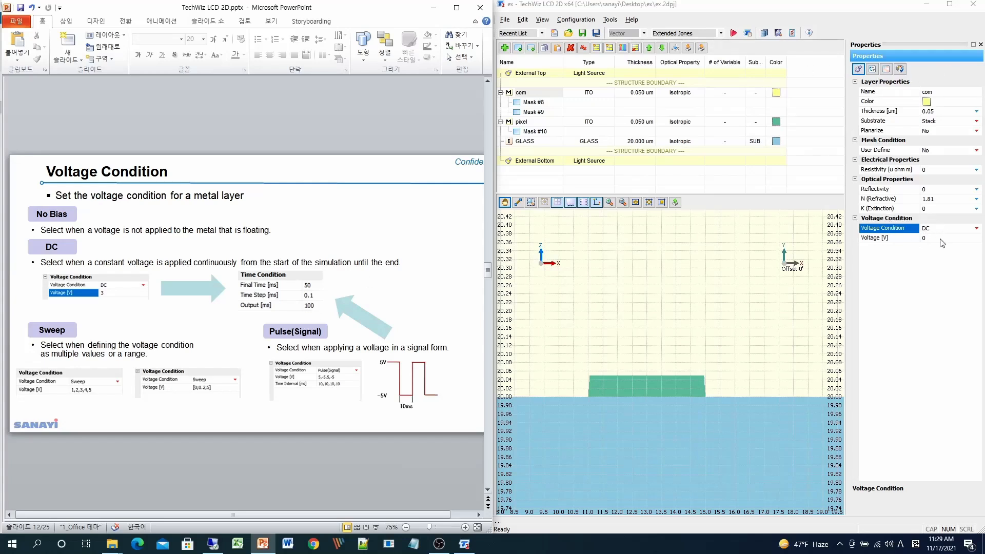
- Examine Final Time, Time Step and Output in the simulation's time condition, and return to the Sample Project slide in PowerPoint
click(858, 69)
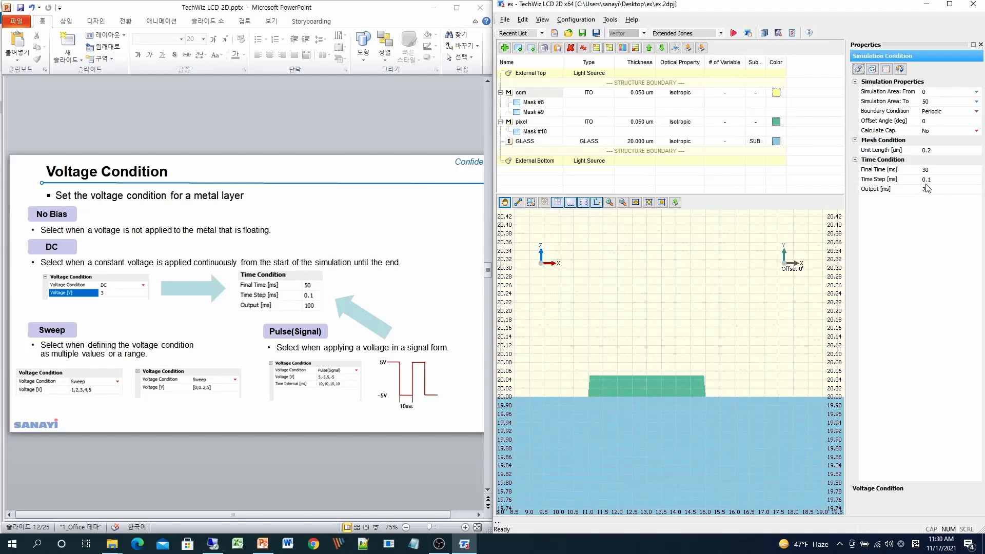
click(903, 172)
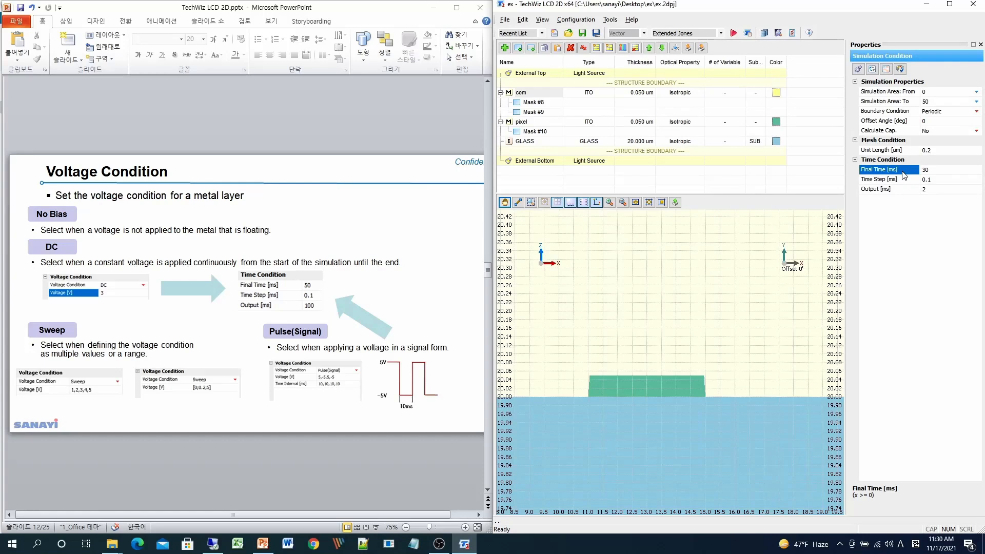
click(894, 180)
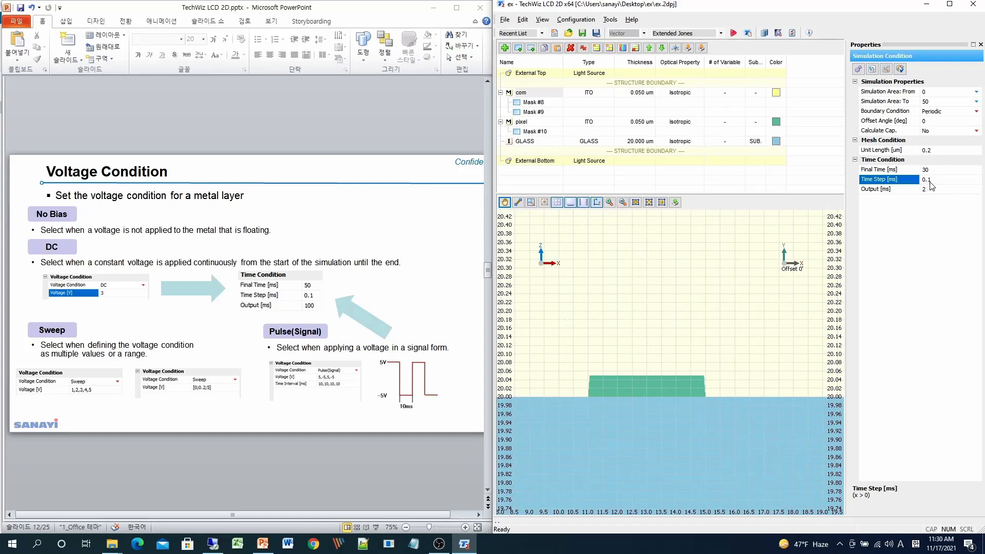
click(903, 194)
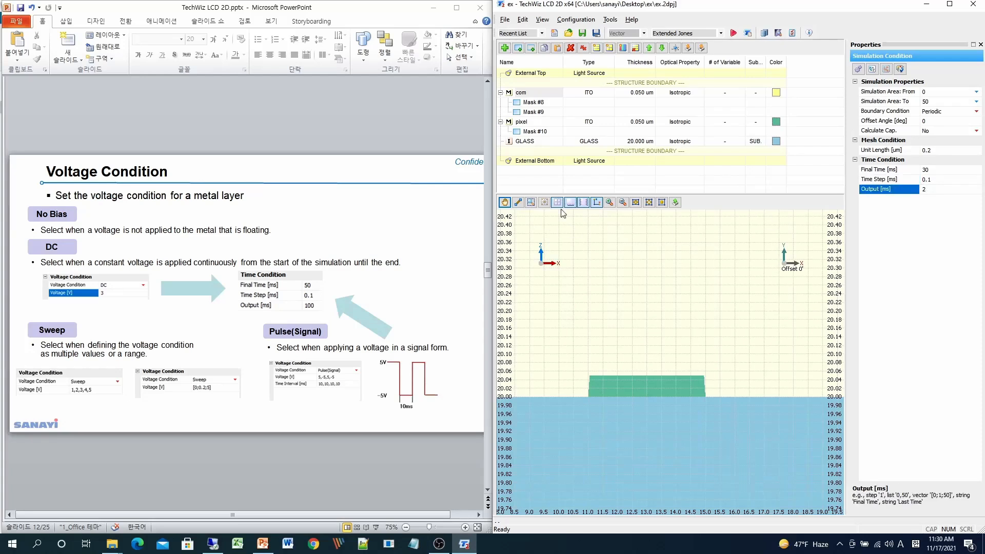
click(451, 223)
scroll(451, 223, up, 1)
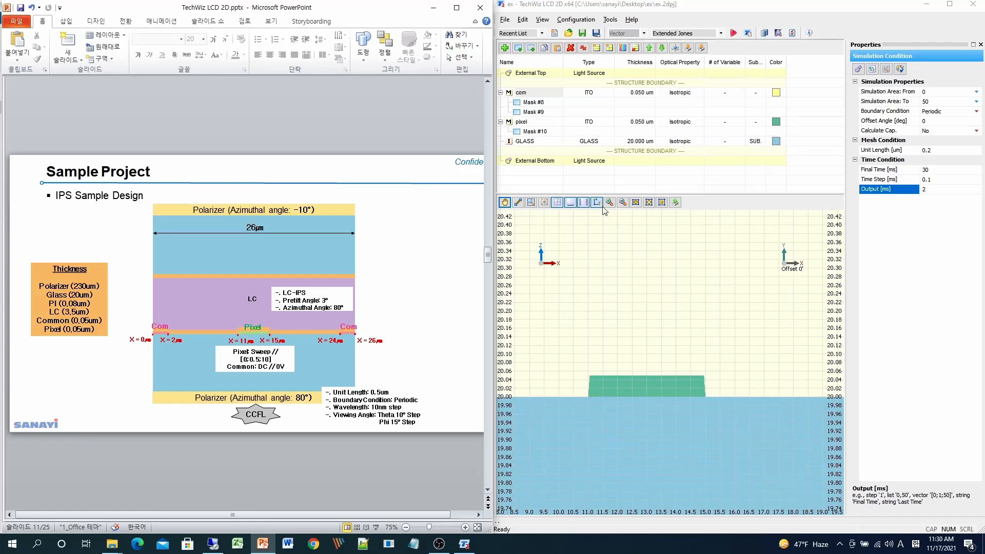
- Set the pixel layer's voltage condition to Sweep with a voltage of [0;0.5;10]
click(591, 177)
click(527, 95)
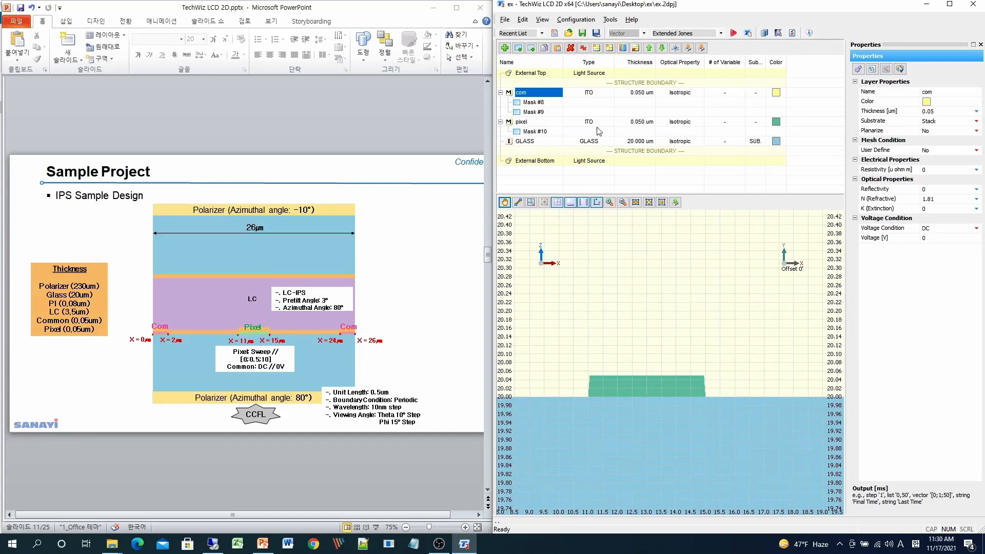
click(534, 124)
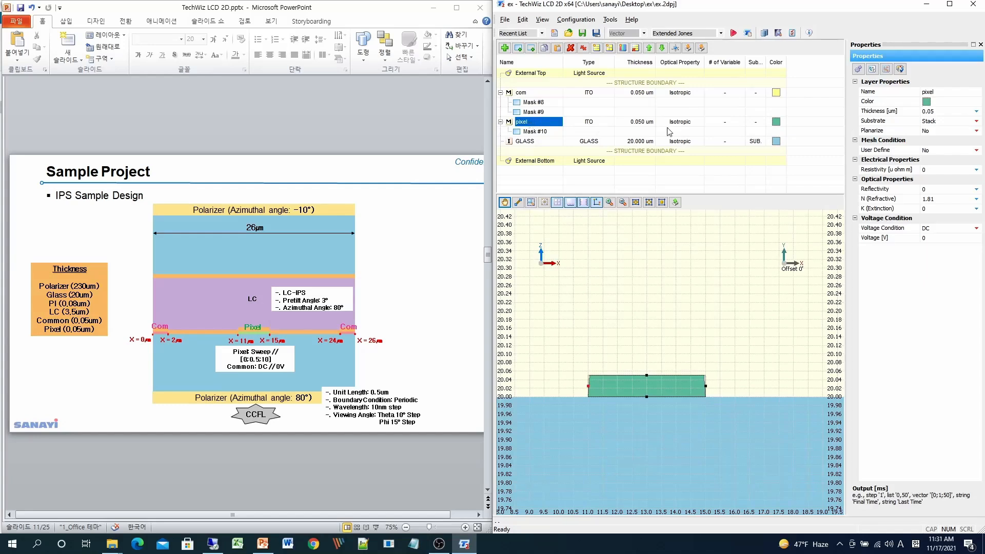
click(941, 229)
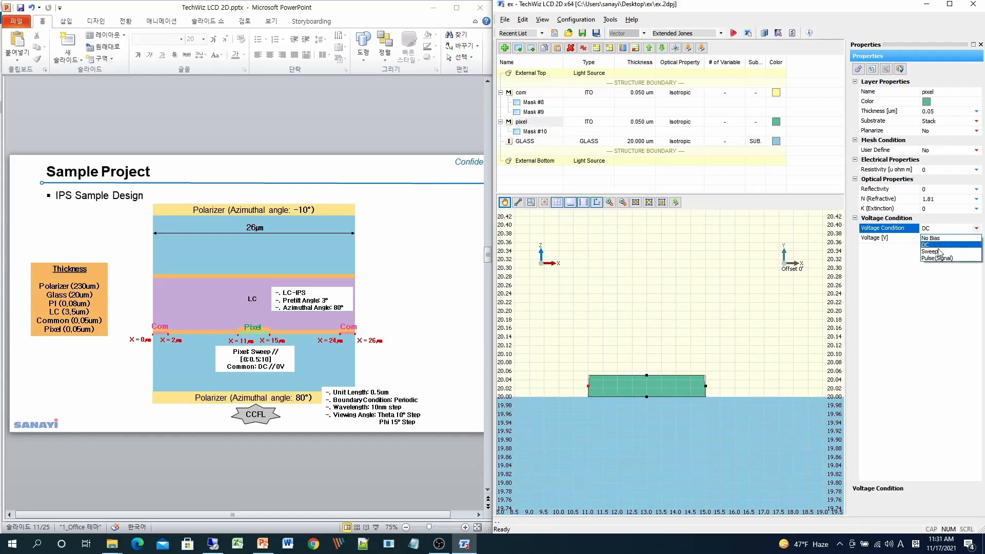
click(939, 252)
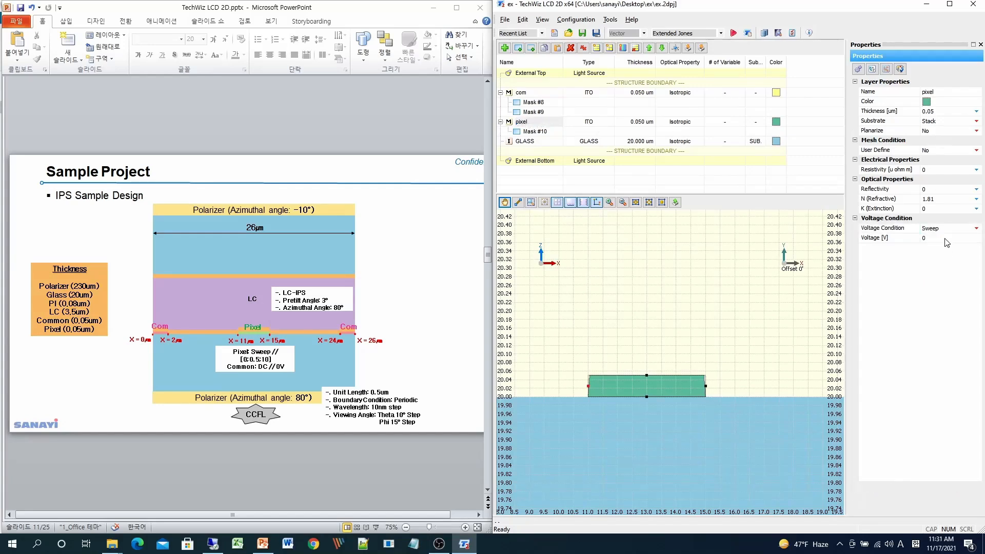
click(946, 238)
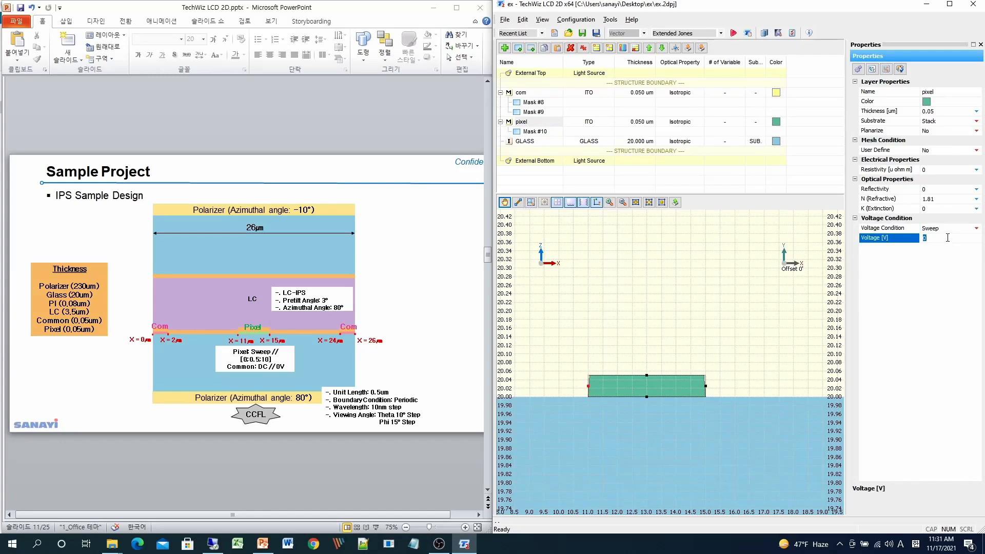
text([0;0.5;10)
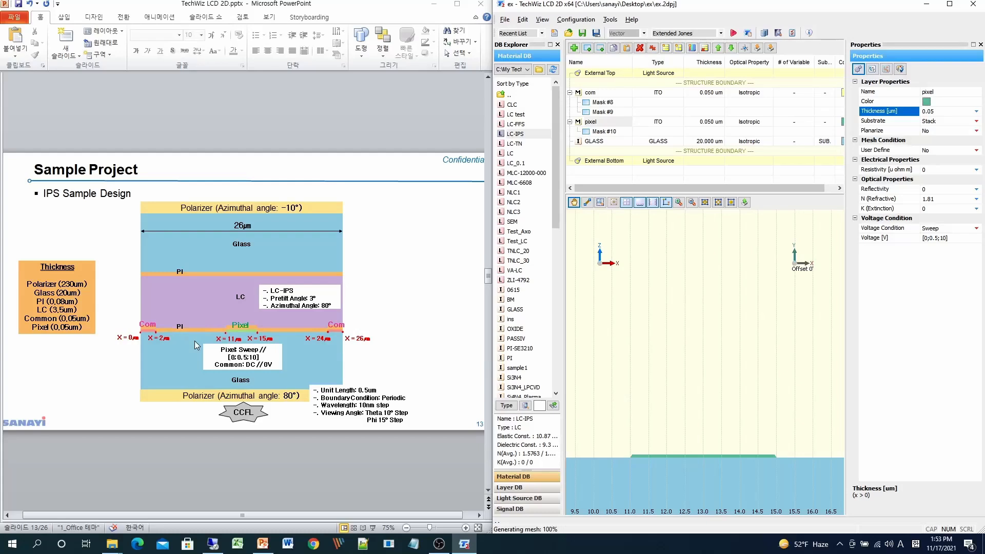
- Add a PI layer from the material database above the com layer and set its thickness to 0.08 um
click(520, 359)
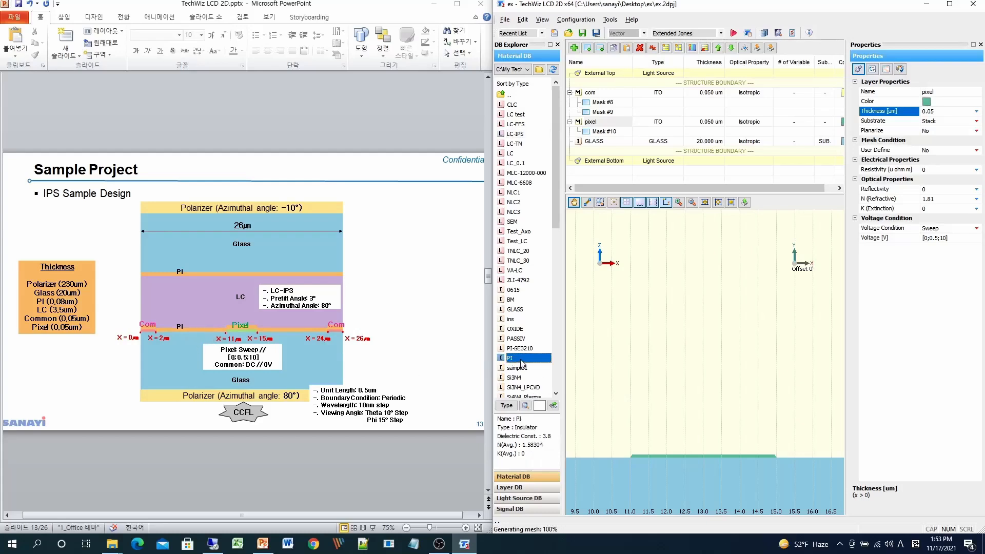
double_click(521, 359)
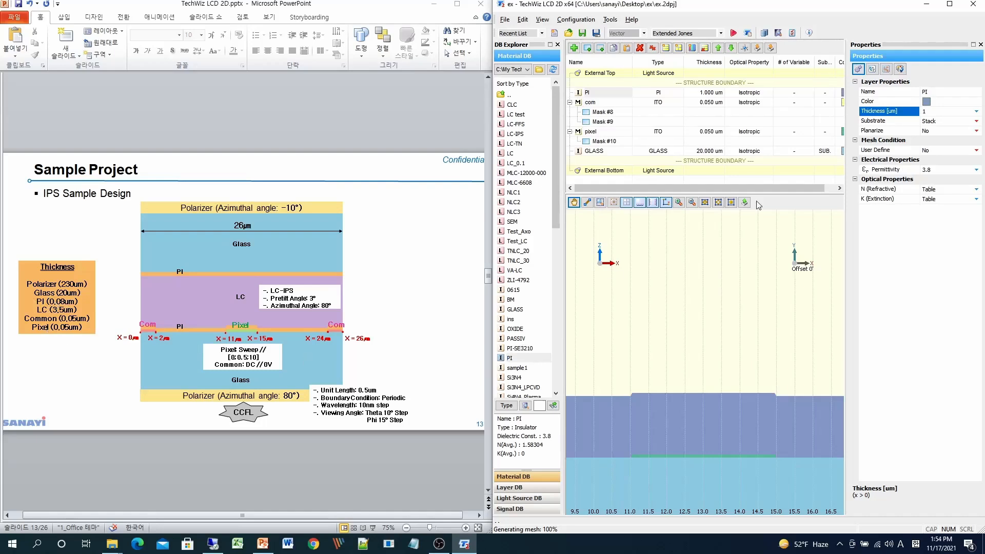
click(937, 111)
text(0.08)
key(Return)
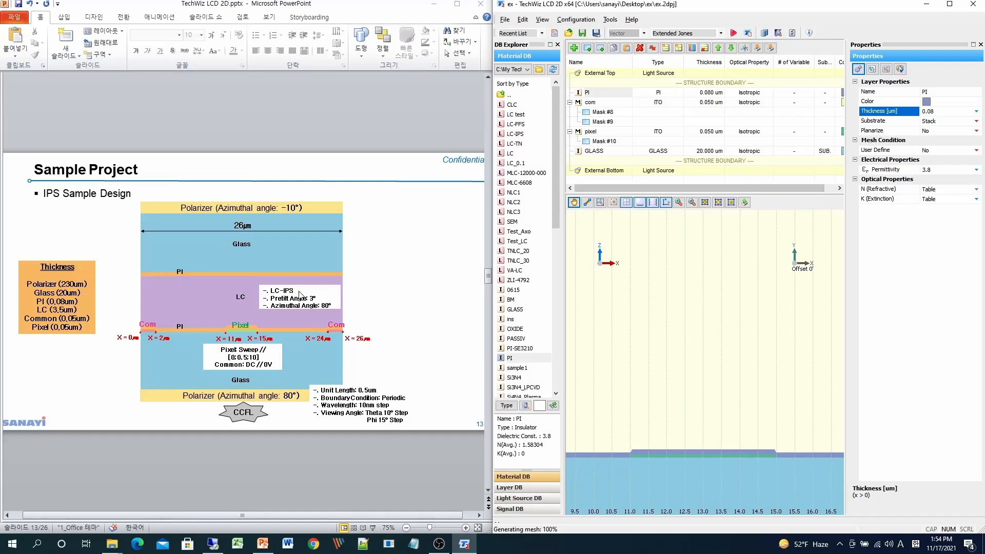
- Add an LC-IPS layer from the material database above the PI layer and set its thickness to 3.5 um
click(519, 134)
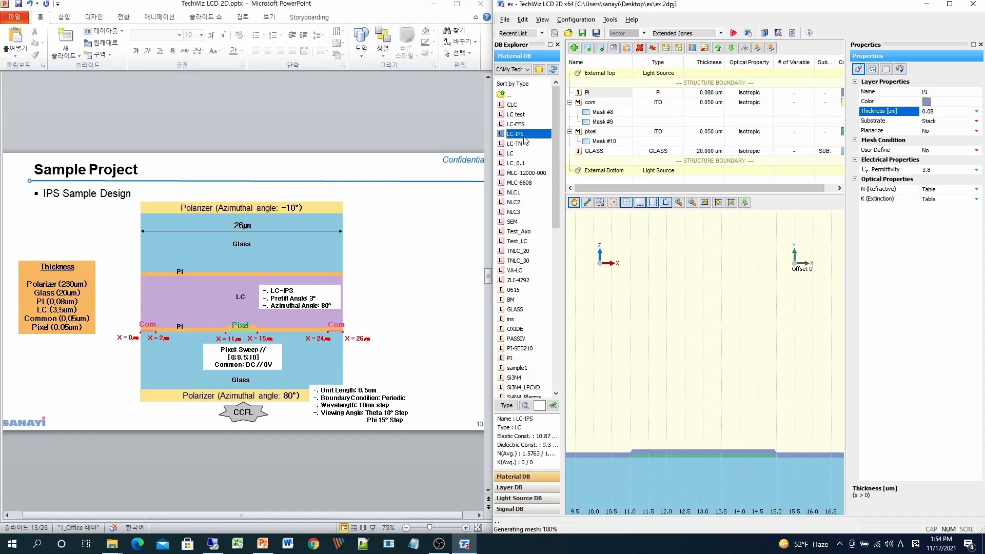
drag(525, 139, 592, 91)
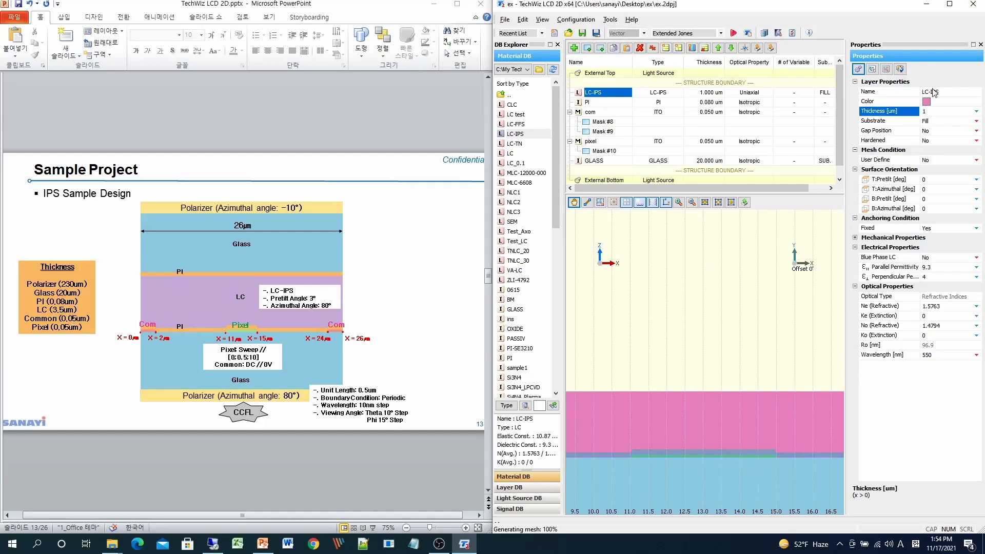
click(945, 114)
text(3.5)
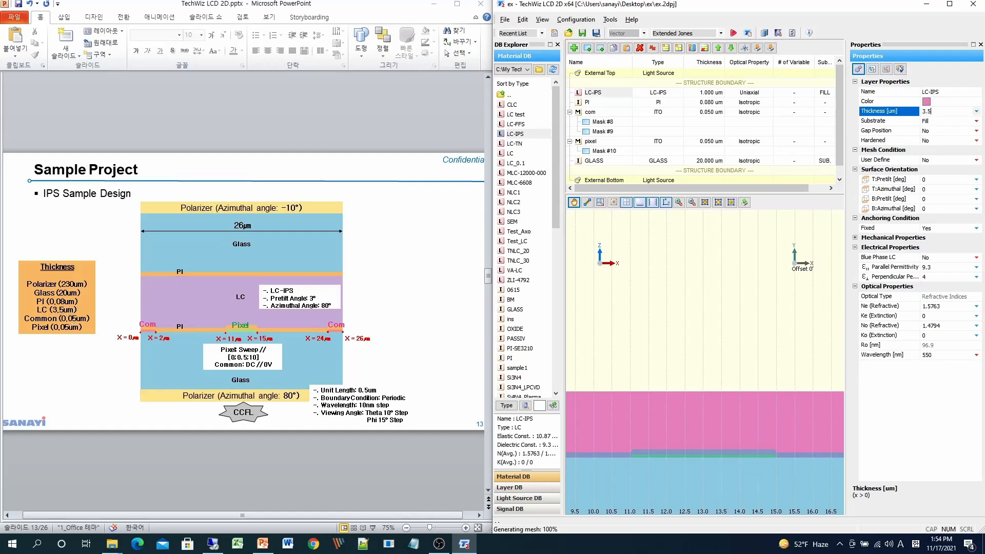
key(Return)
- Examine the LC-IPS layer's Substrate and Gap Position properties, and compare the Yes and No cases on PowerPoint's Gap position slide
click(905, 123)
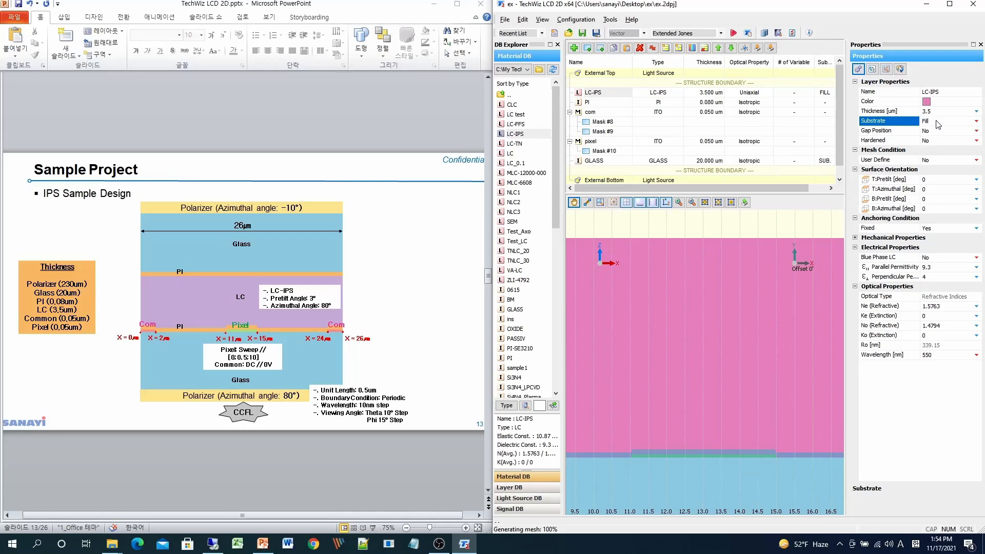
click(889, 131)
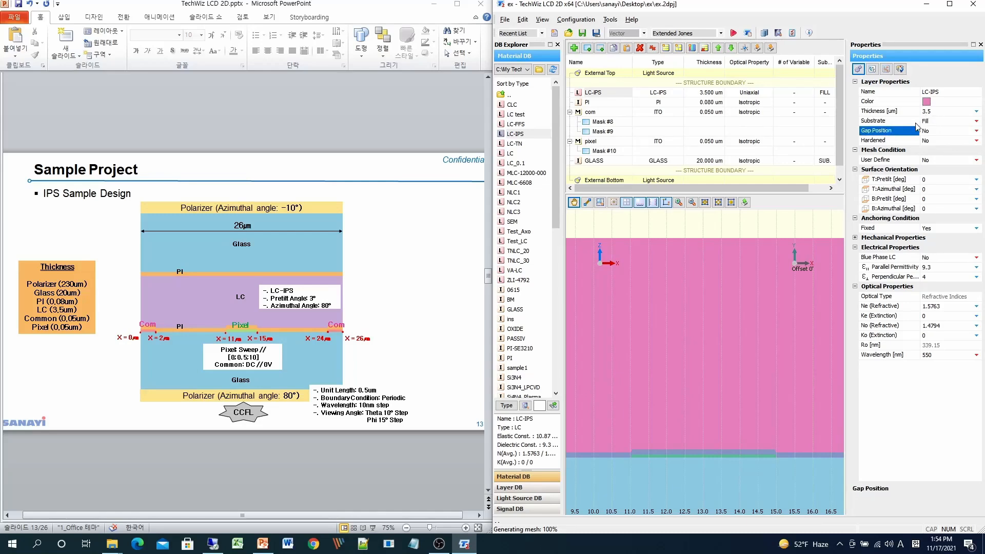
click(408, 247)
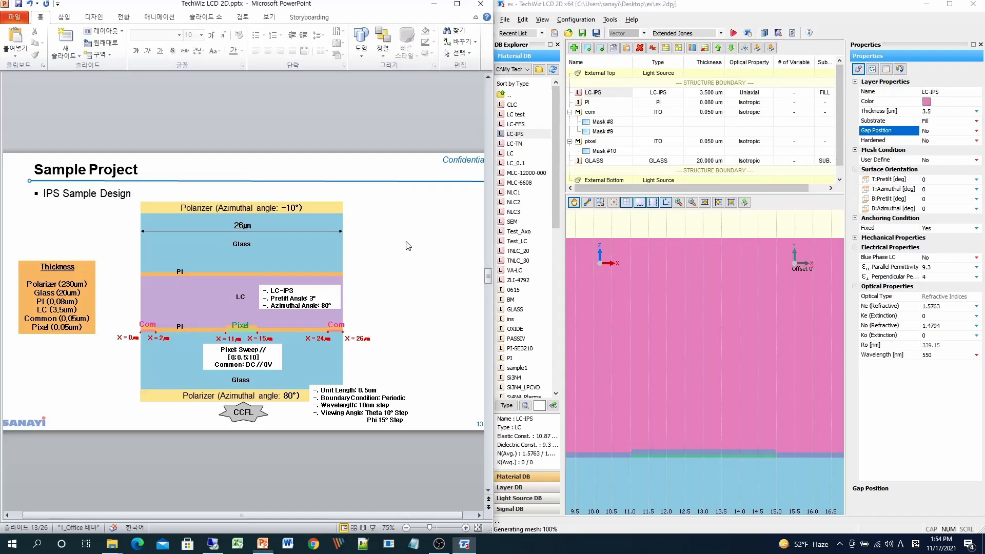
scroll(408, 247, down, 1)
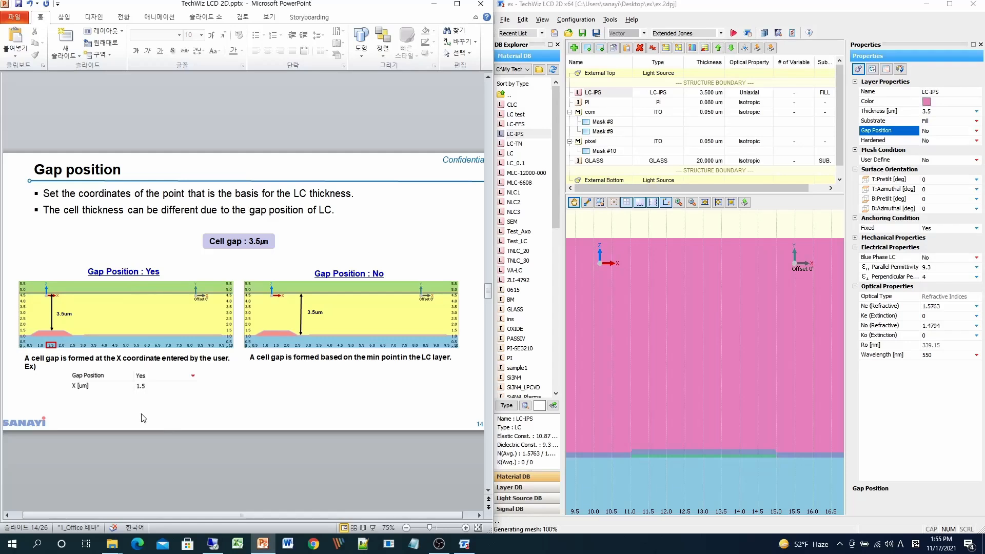
click(439, 528)
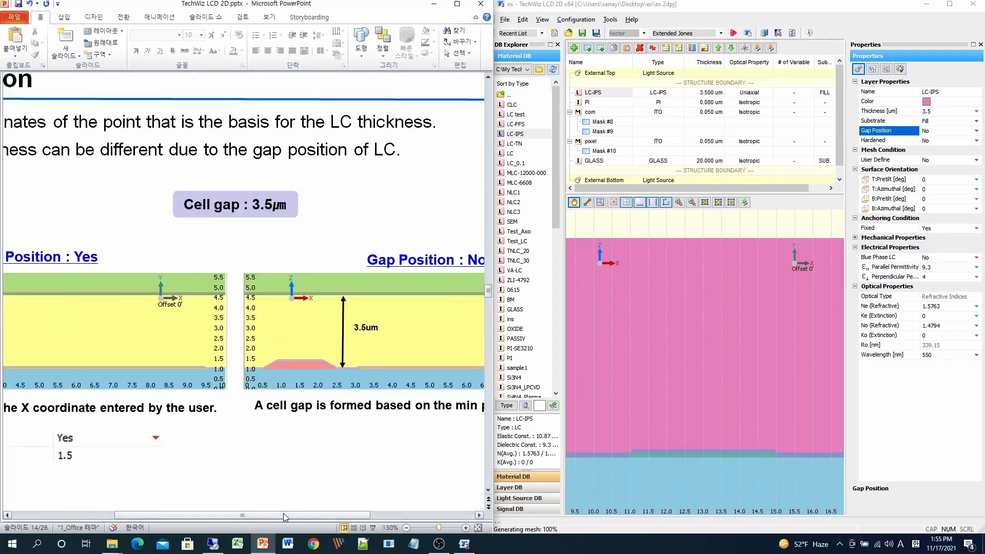
drag(202, 513, 195, 502)
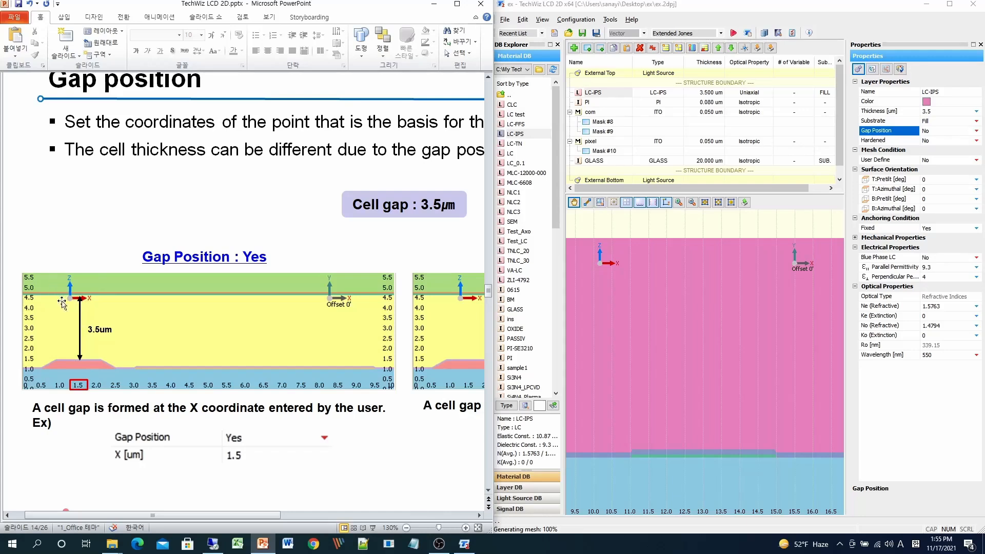
drag(208, 517, 414, 507)
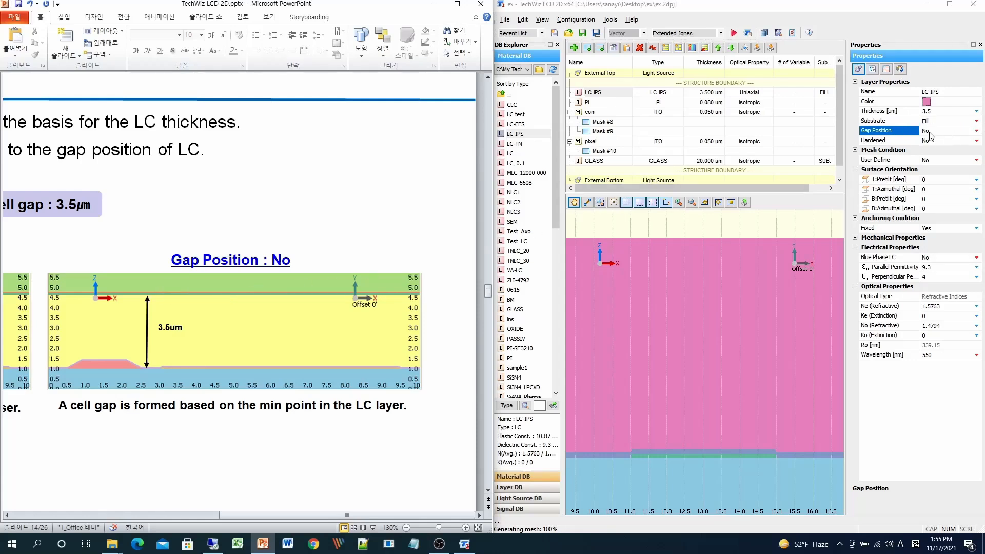
- Examine the LC-IPS layer's Hardened and Mesh Condition properties in the maximized TechWiz LCD 2D window, and display the mesh in the structure view
click(897, 141)
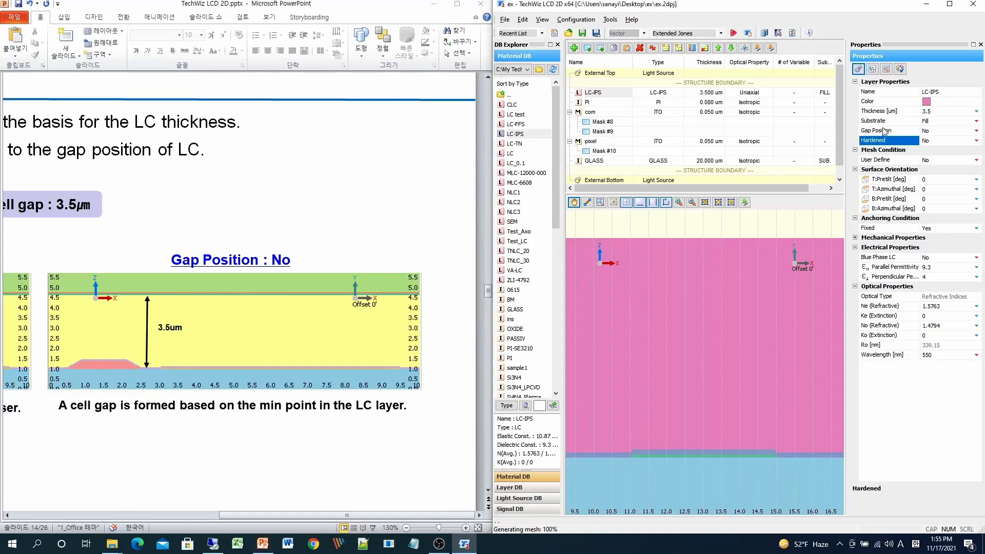
click(950, 5)
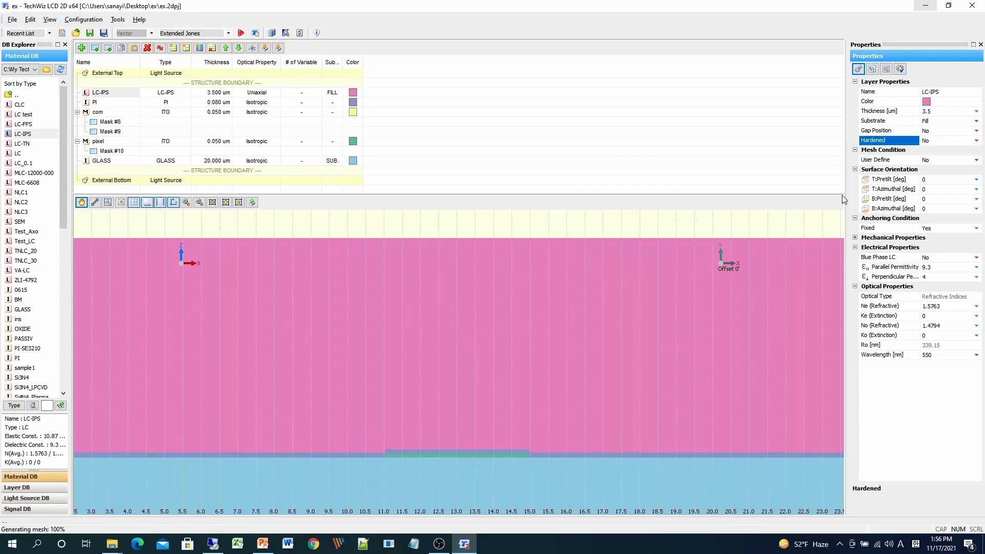
click(940, 140)
click(895, 142)
click(883, 152)
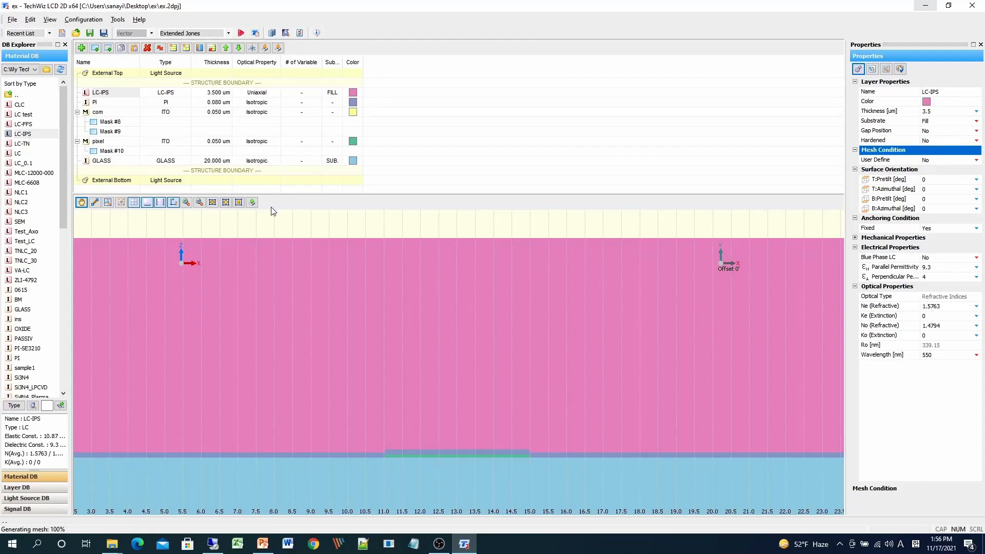
click(122, 202)
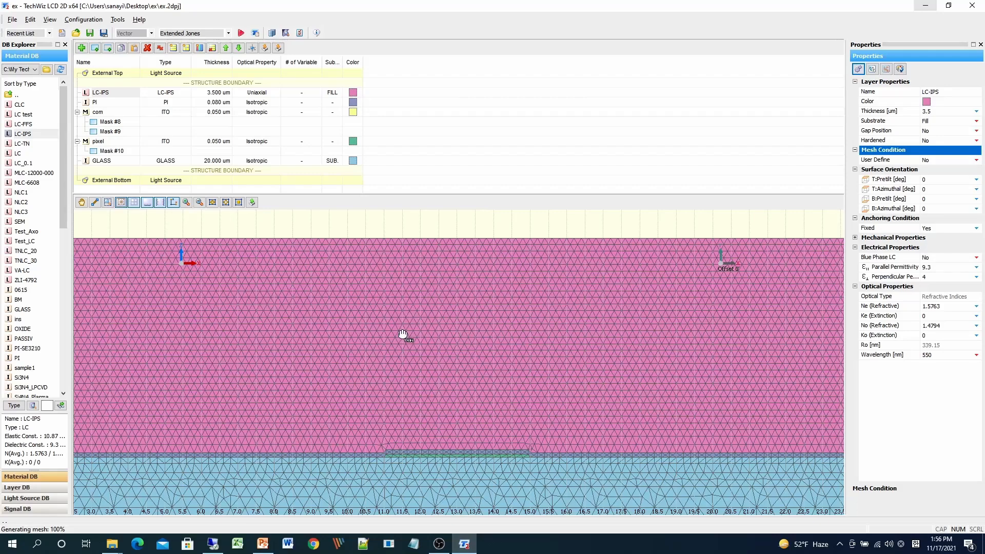
drag(398, 345, 397, 299)
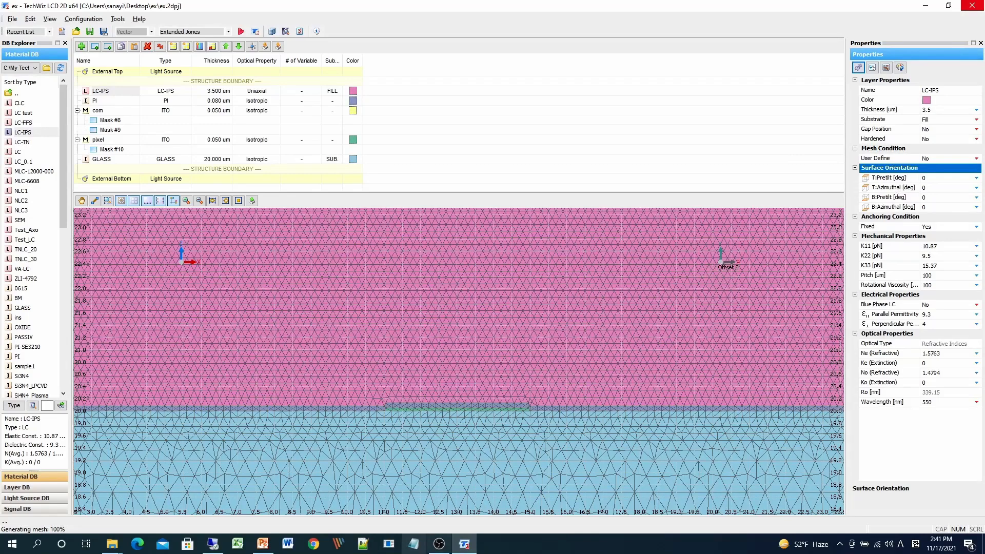
- Consult the pretilt and azimuthal angle slide, and set the LC-IPS layer's top and bottom pretilt to 3° and azimuthal angles to 80°
click(272, 548)
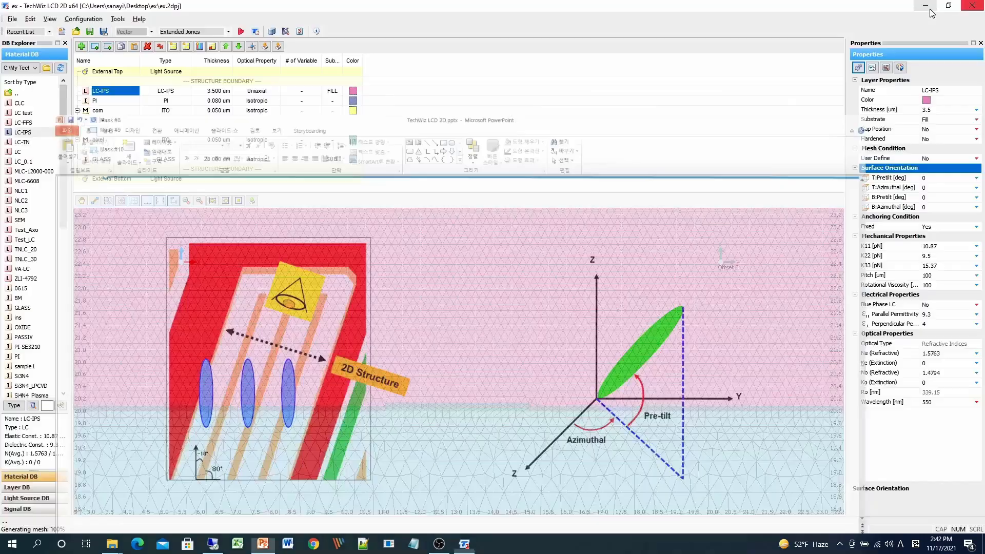
click(926, 7)
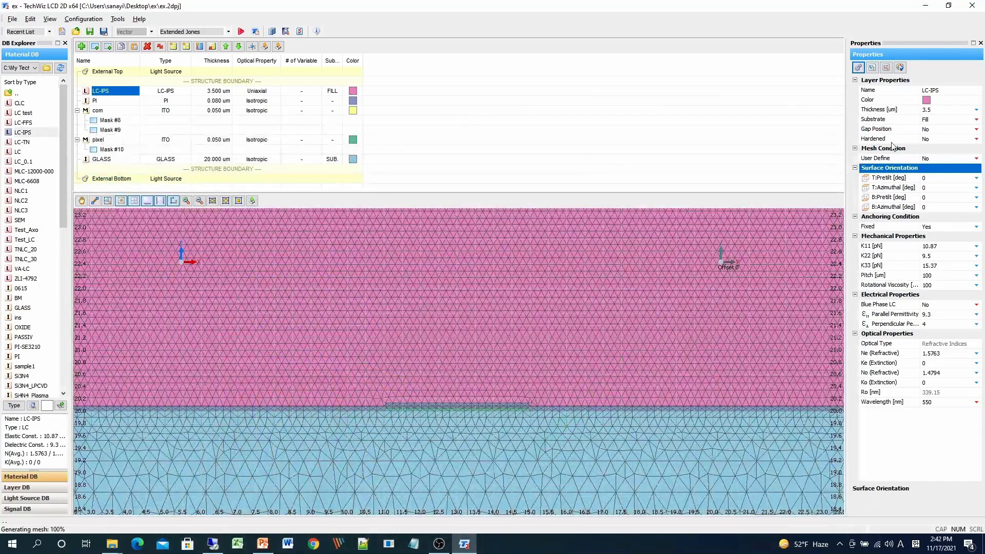
click(938, 179)
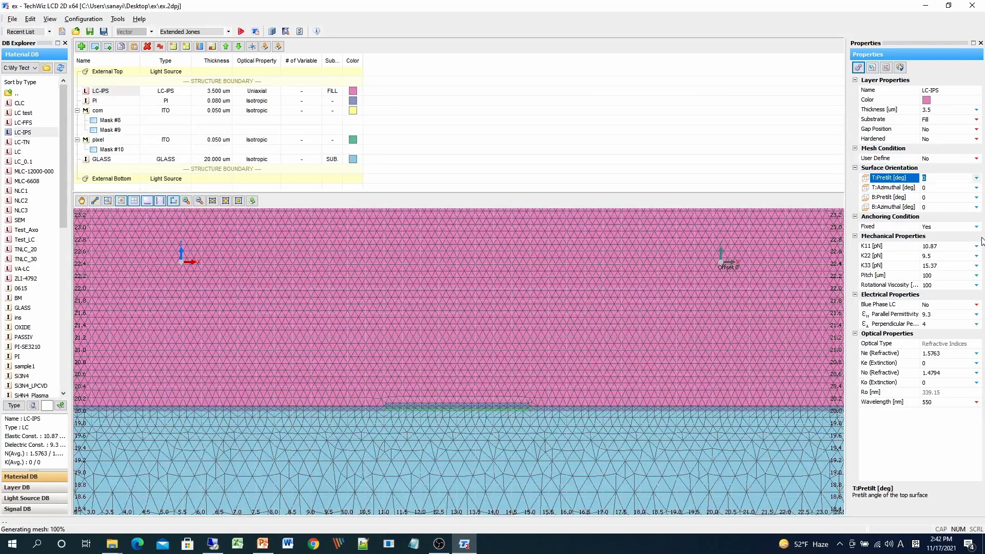
text(3)
text(3)
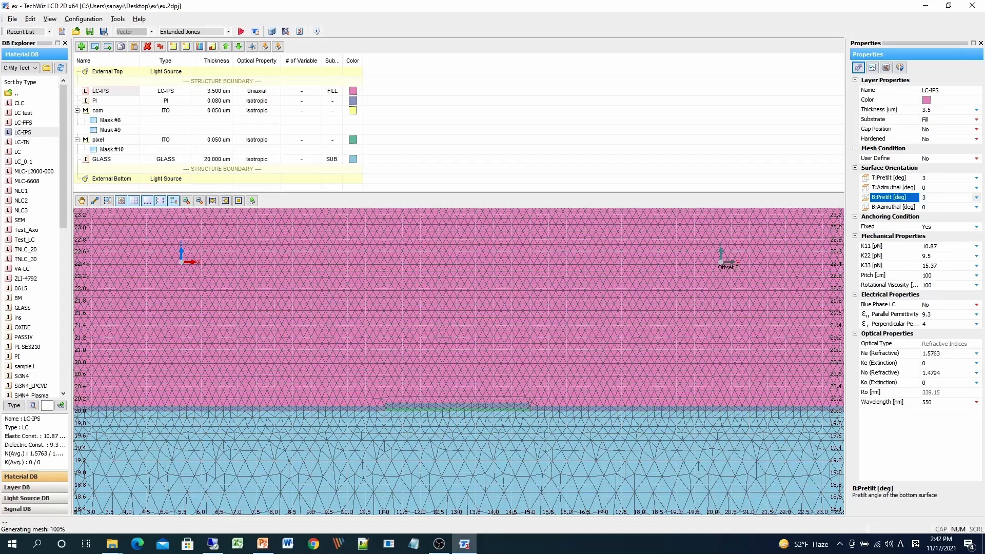
click(948, 187)
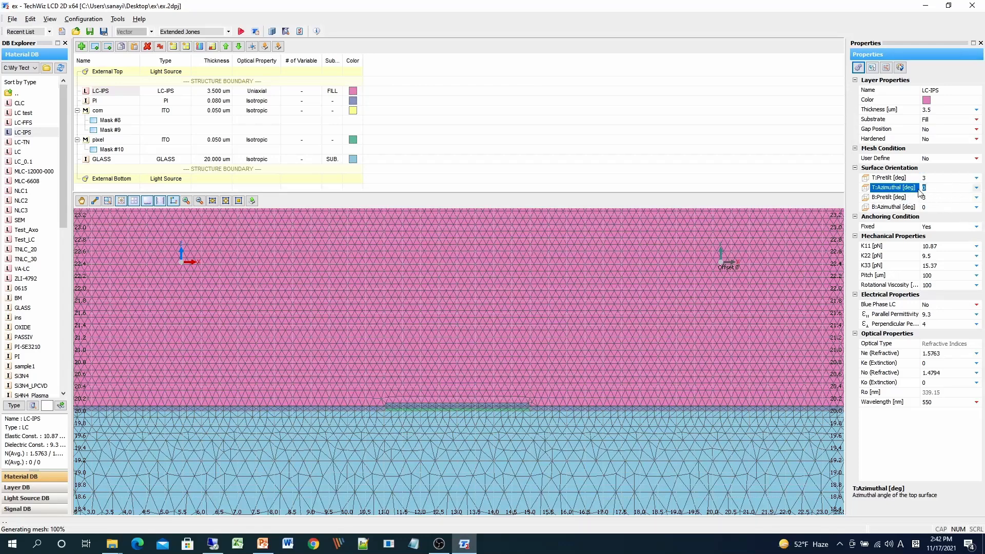
text(80)
click(933, 207)
text(80)
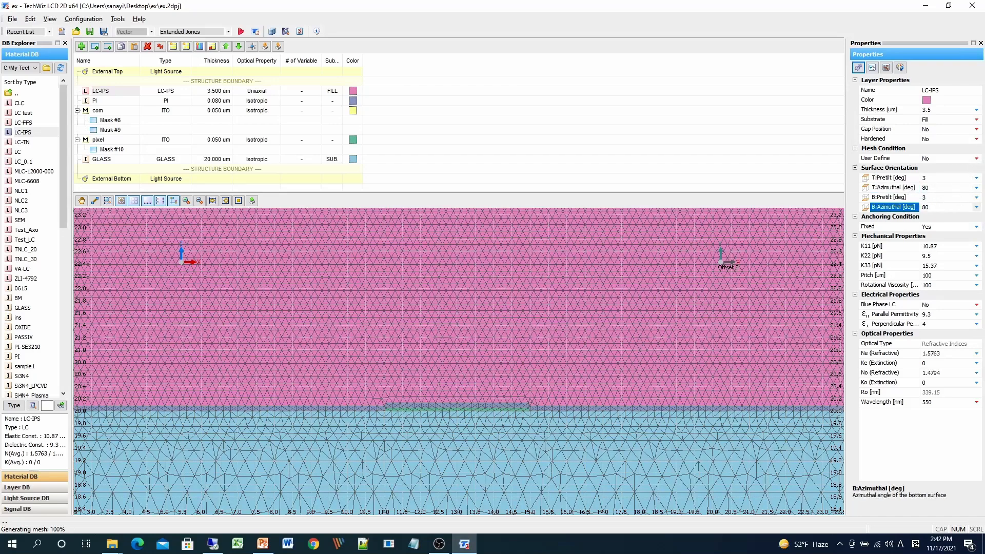
- Set the LC-IPS layer's Fixed anchoring condition to No, examine its pretilt and azimuthal anchoring fields, and restore it to Yes
click(936, 219)
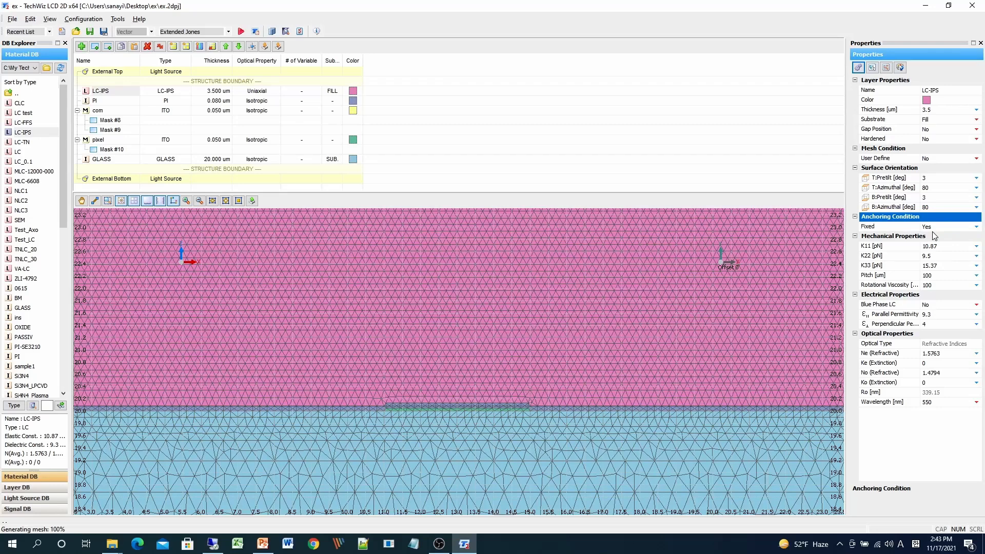
click(931, 227)
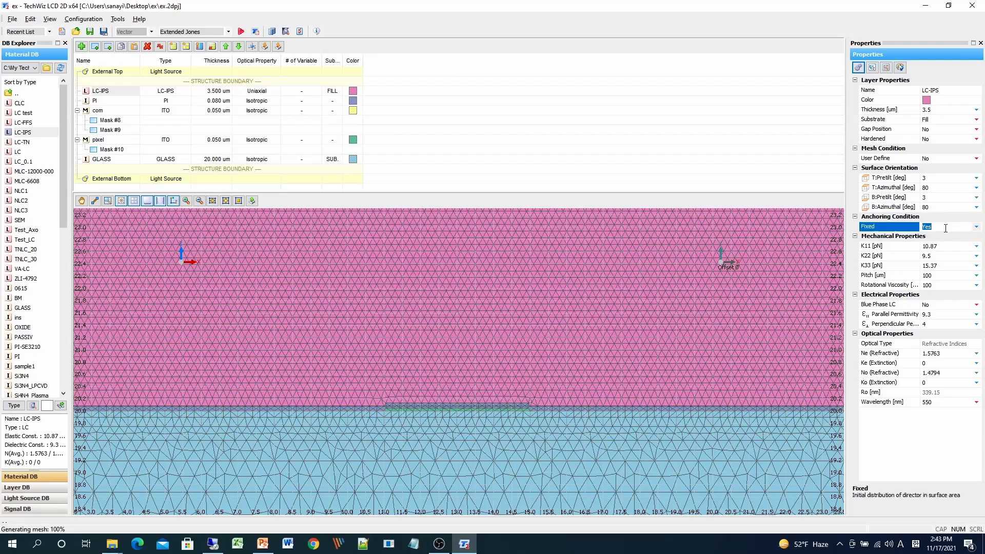
click(976, 226)
click(953, 236)
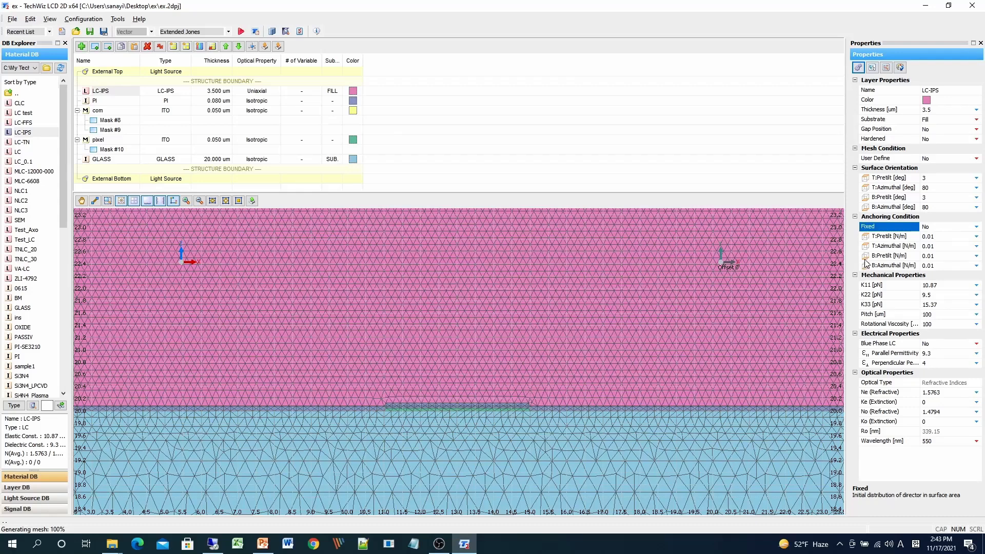
click(938, 226)
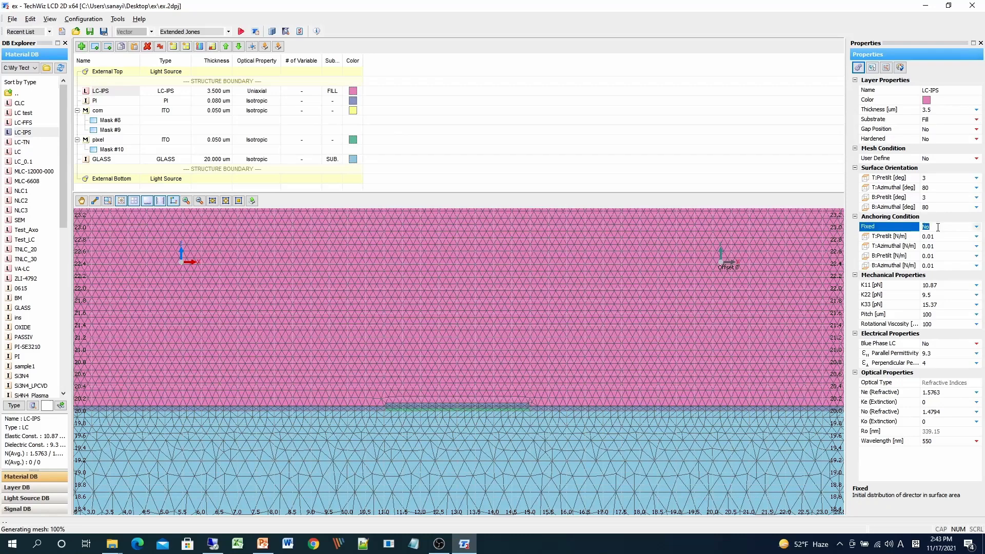
click(977, 227)
click(924, 246)
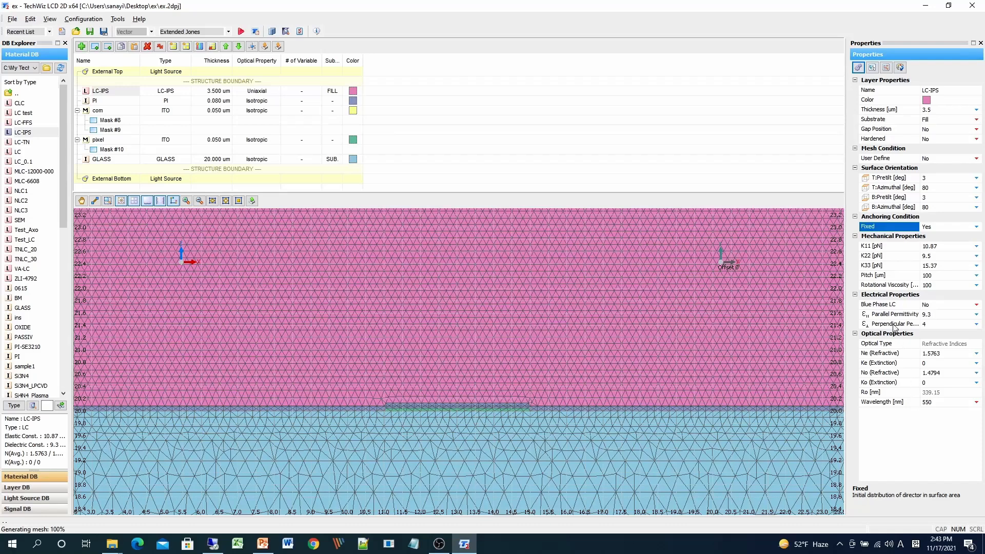
- Set the LC-IPS layer's Blue Phase LC option to Yes, examine the properties it offers, and restore it to No
click(894, 306)
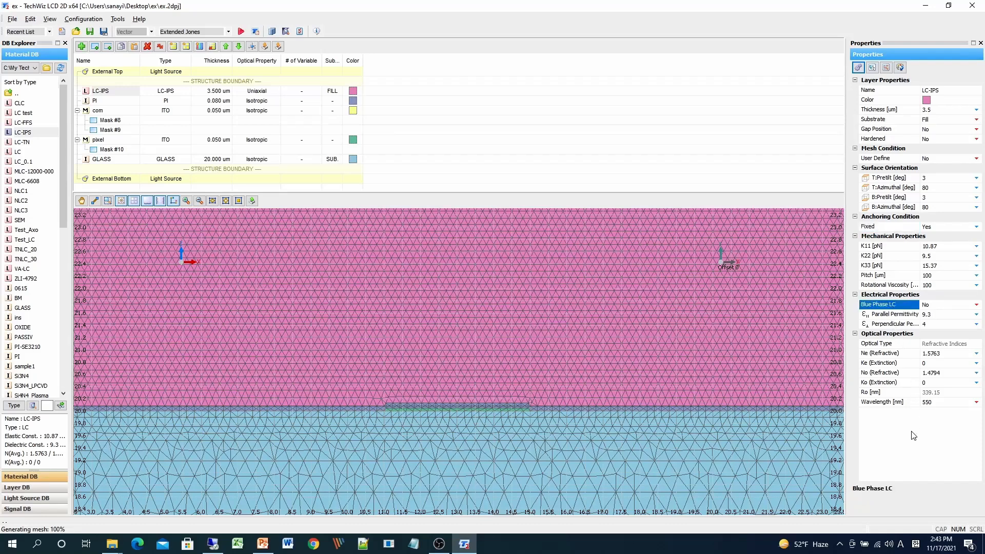
click(975, 305)
click(954, 324)
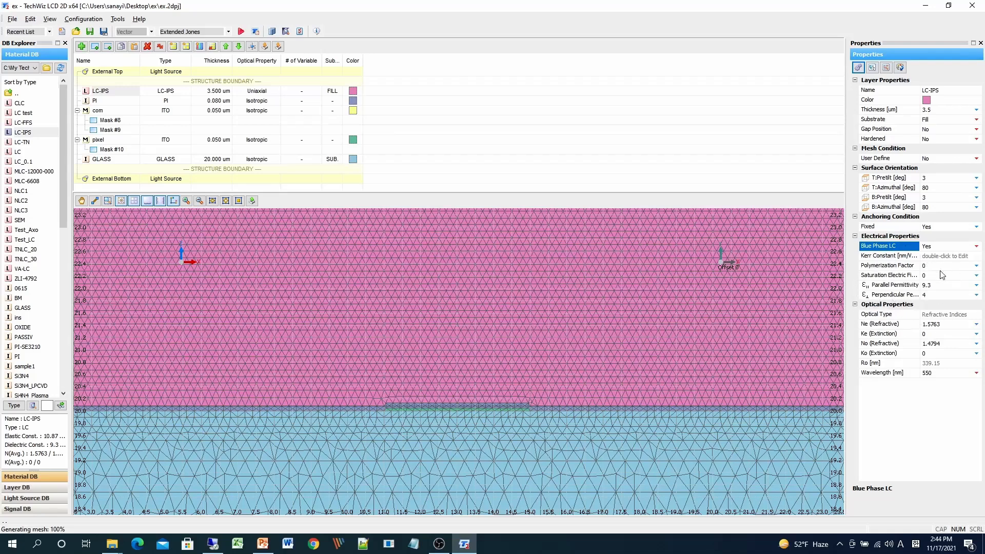
click(948, 248)
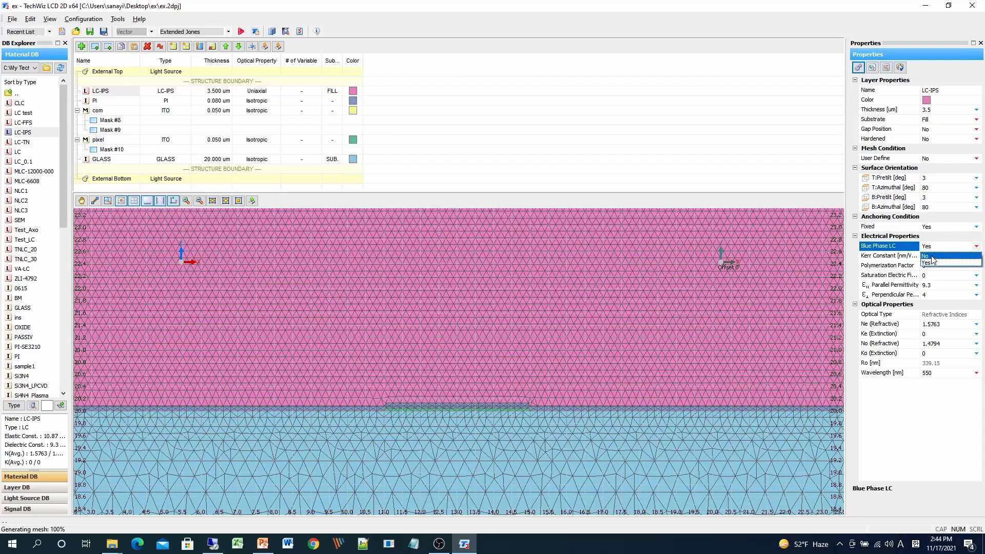
click(926, 255)
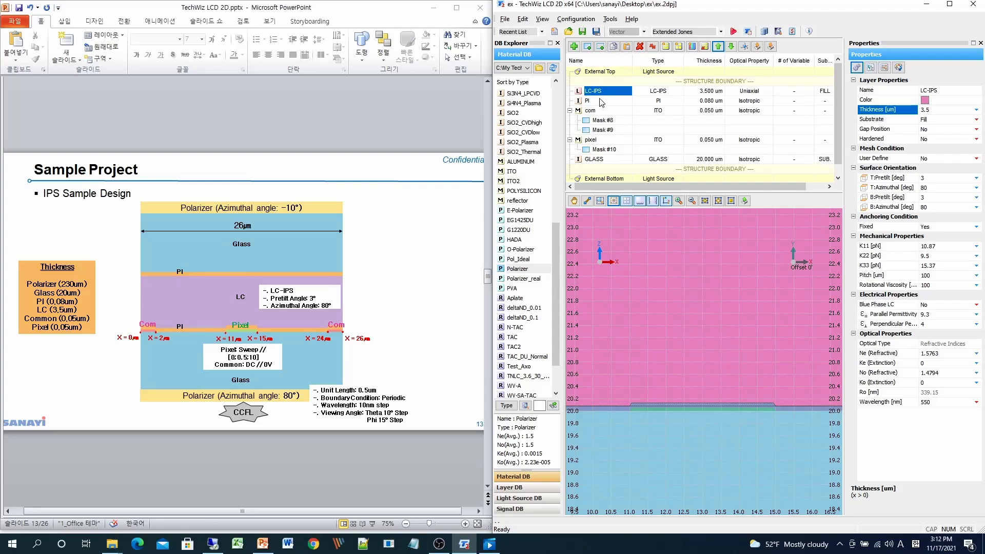
- Copy the PI layer and place the duplicate directly above the LC-IPS layer
key(Down)
click(616, 47)
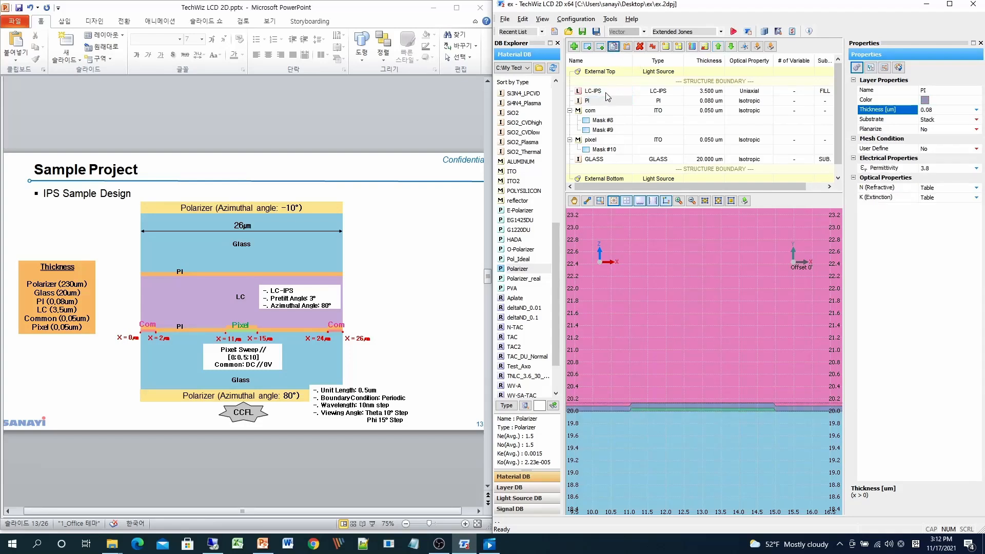
click(606, 93)
click(628, 47)
click(604, 101)
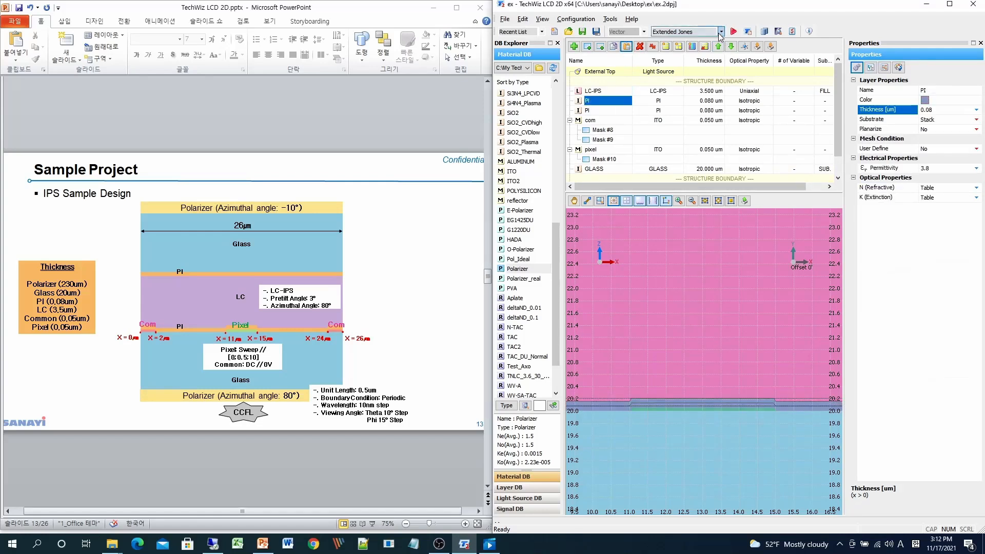
click(718, 46)
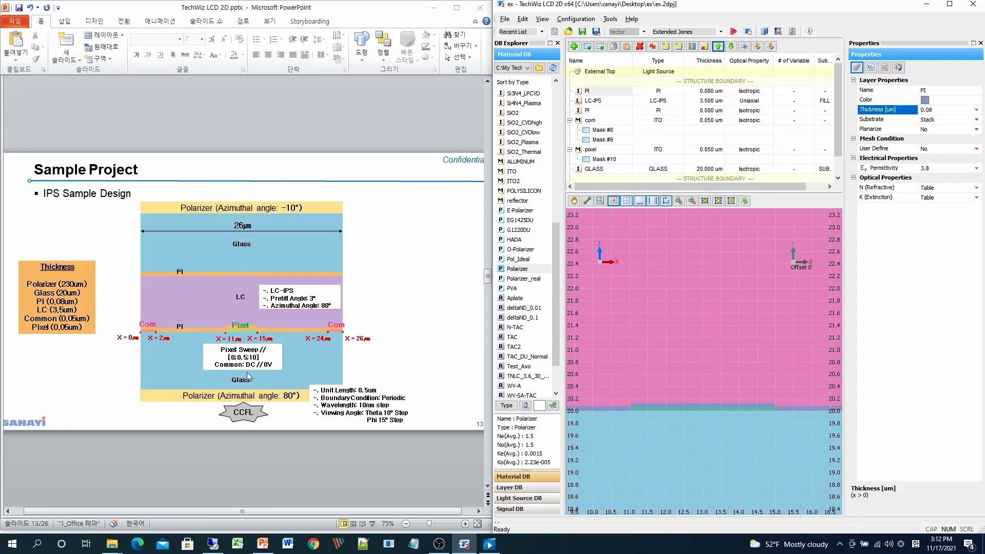
- Copy the bottom GLASS layer and place the duplicate above the upper PI layer, at the top of the structure
drag(839, 111, 839, 126)
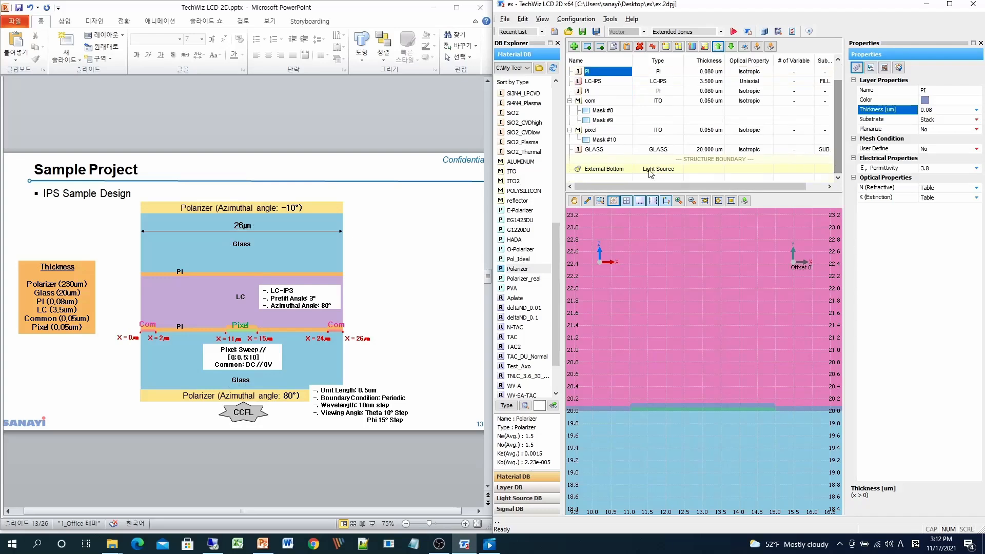
click(602, 150)
click(615, 47)
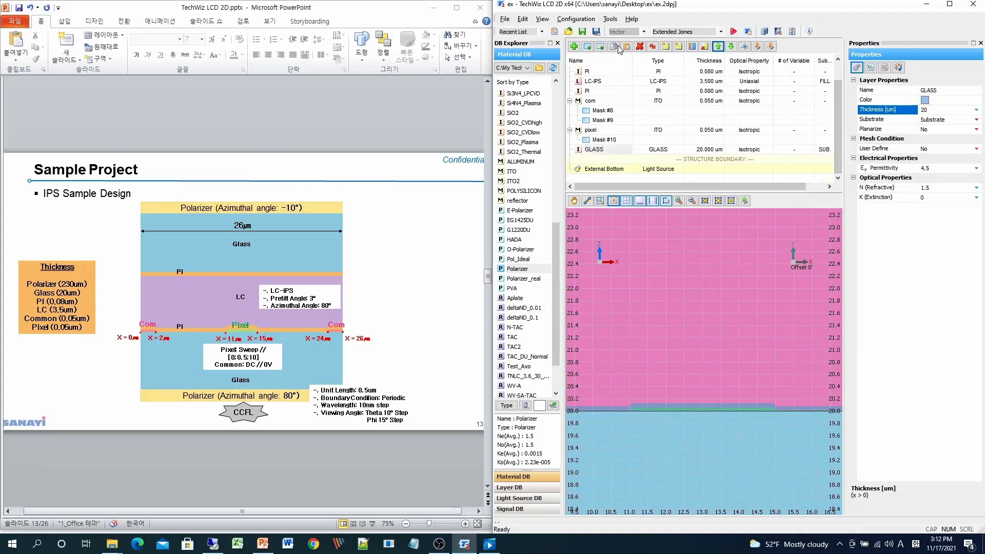
drag(840, 103, 839, 83)
click(608, 92)
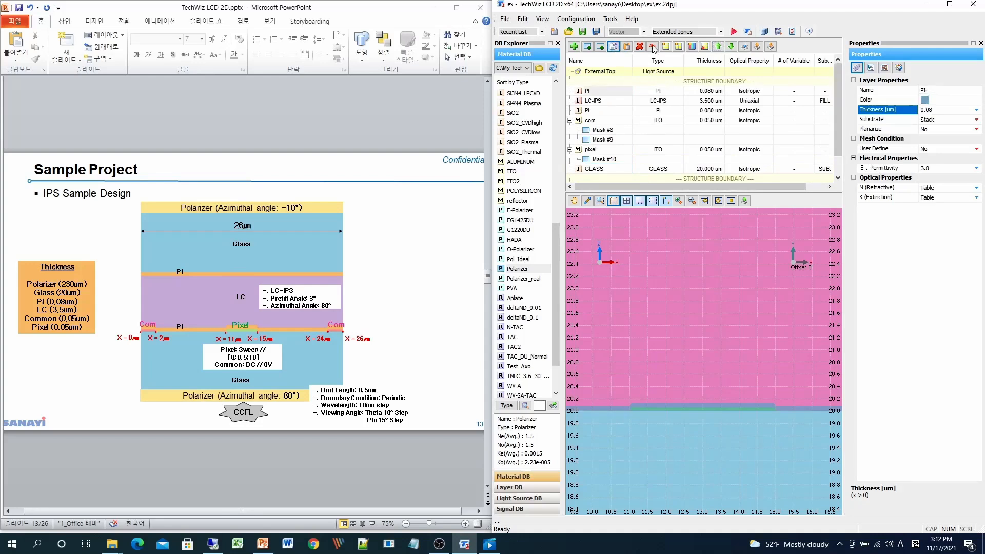
click(626, 47)
click(603, 100)
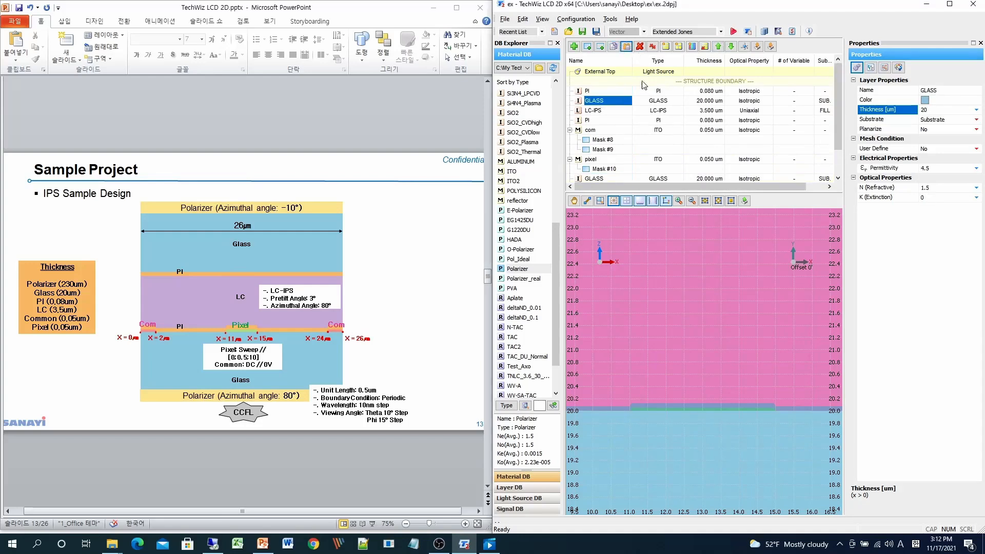
click(718, 47)
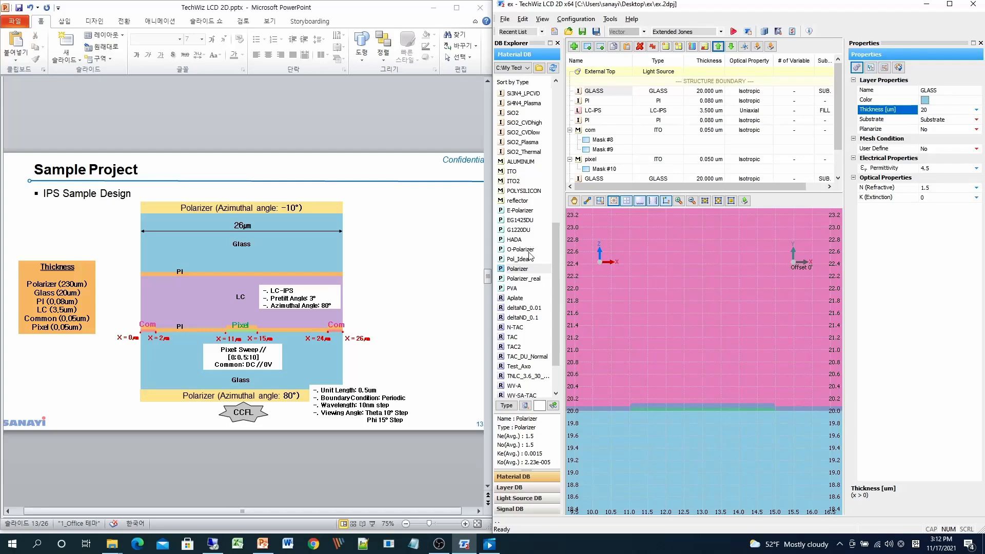
- Add a Polarizer layer from the material database above the top GLASS layer and another below the bottom GLASS layer, outside the structure boundary
drag(527, 270, 601, 282)
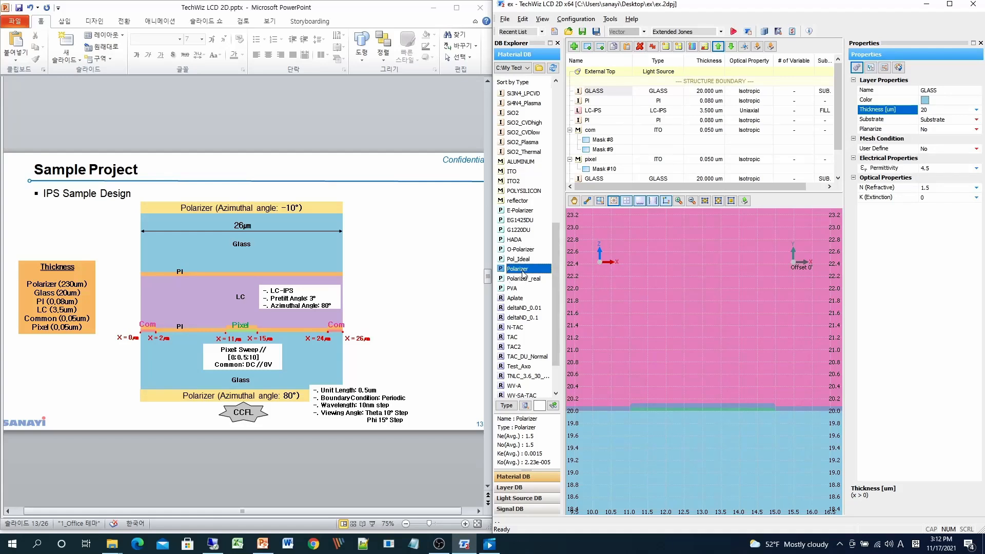
drag(523, 272, 578, 81)
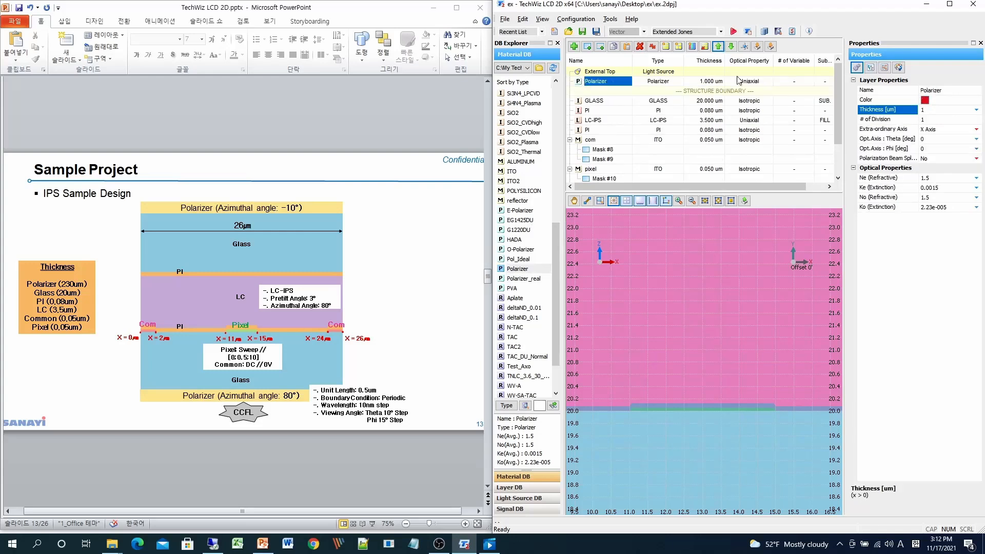
drag(842, 88, 841, 129)
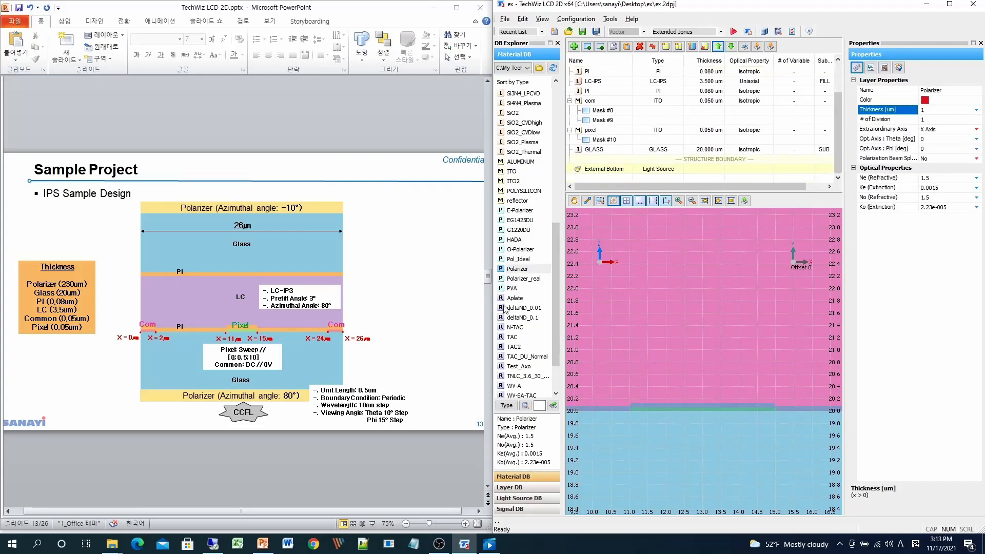
click(518, 270)
drag(520, 273, 595, 169)
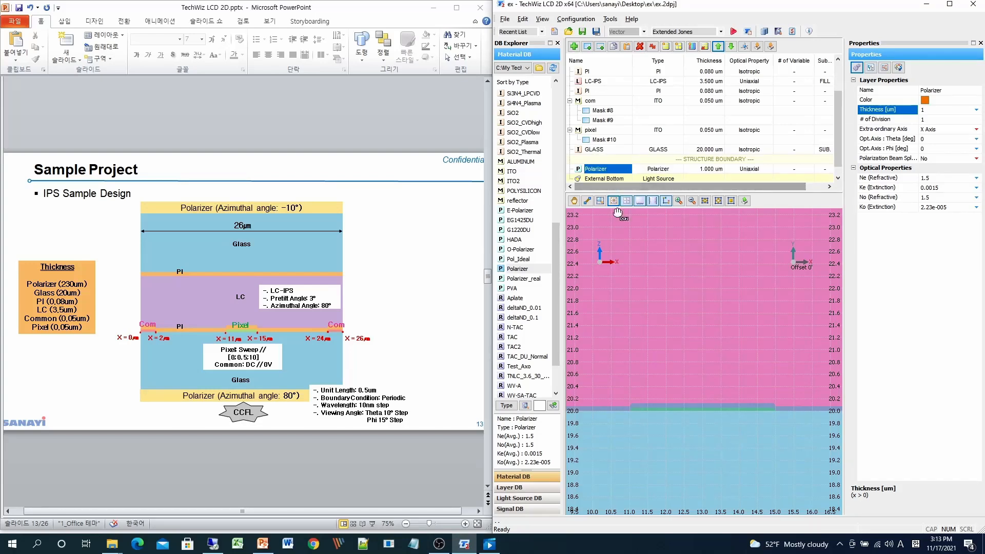
- Set the bottom Polarizer's optical axis Phi to 80 degrees and examine its Ke and Ko extinction properties
click(902, 153)
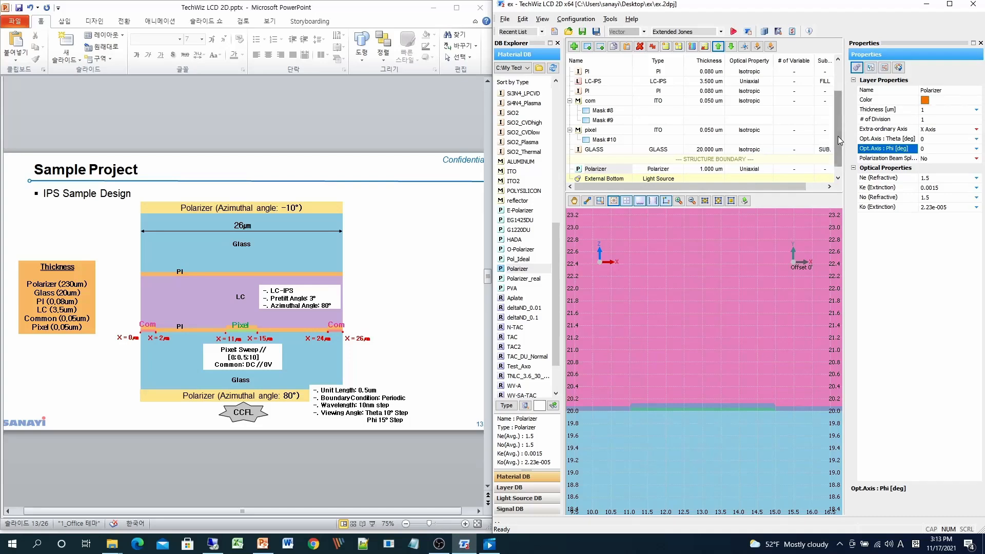
scroll(608, 128, up, 2)
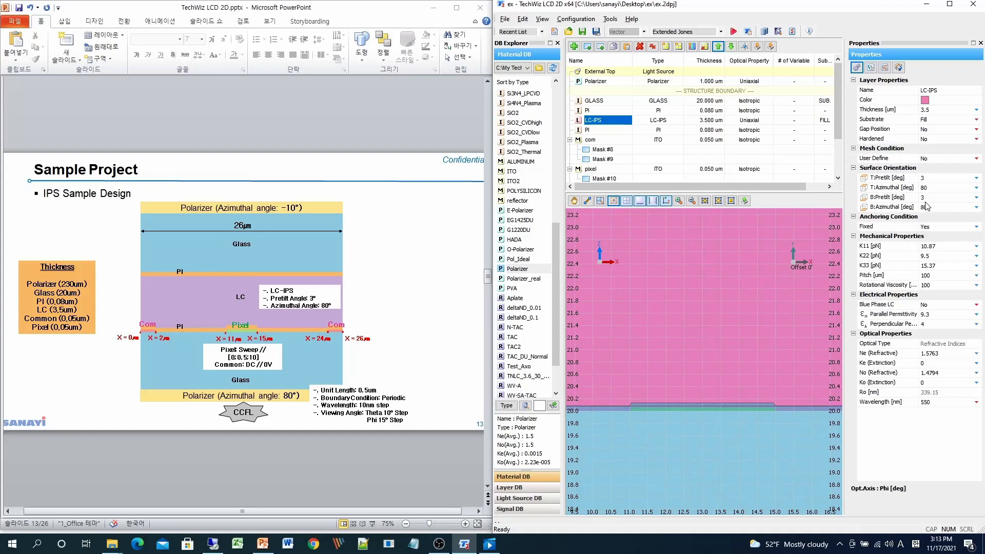
drag(842, 118, 770, 189)
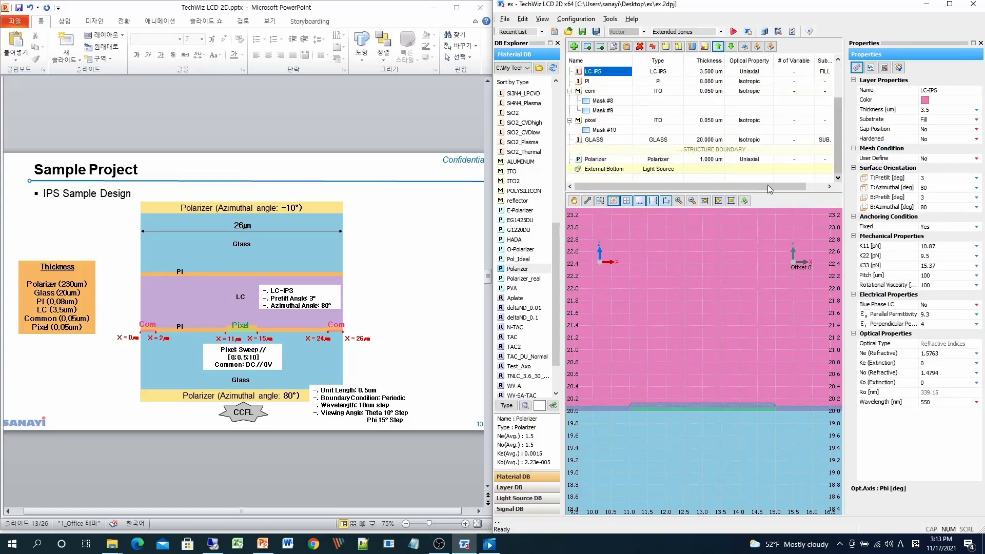
click(589, 159)
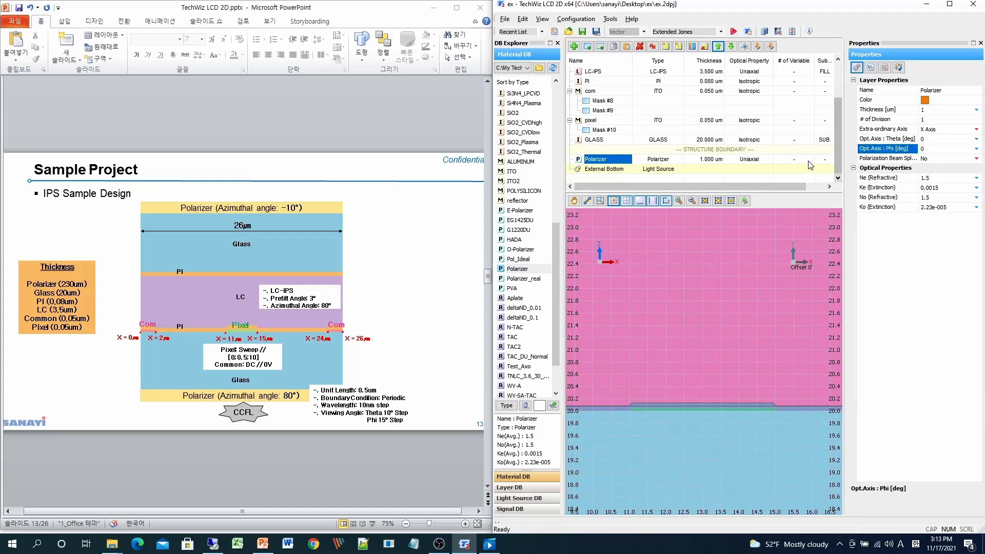
click(942, 148)
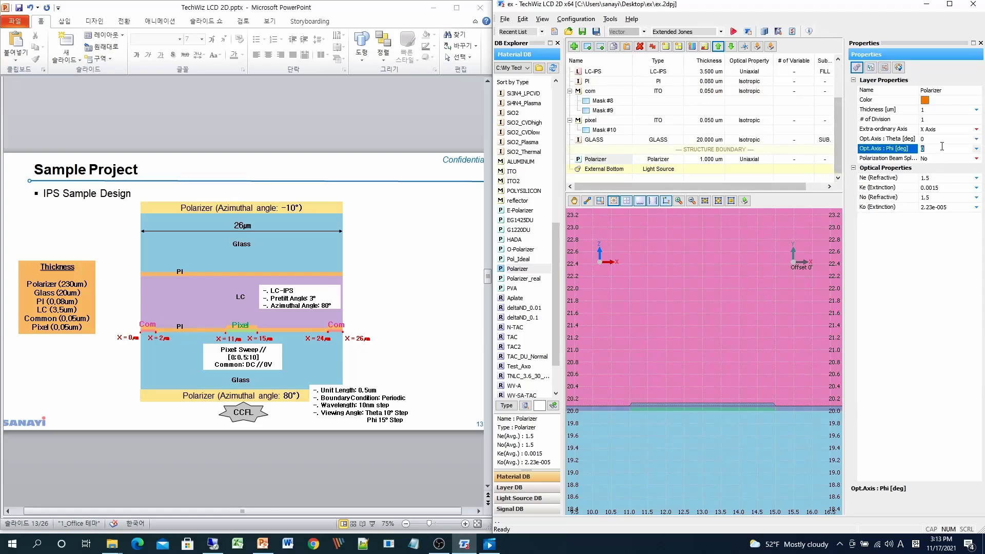
text(8)
key(Return)
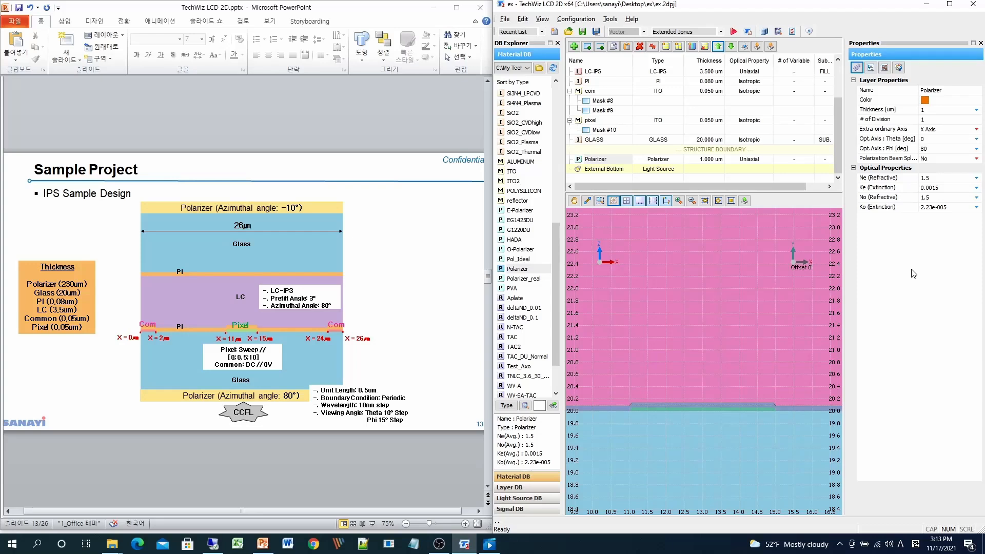
click(873, 190)
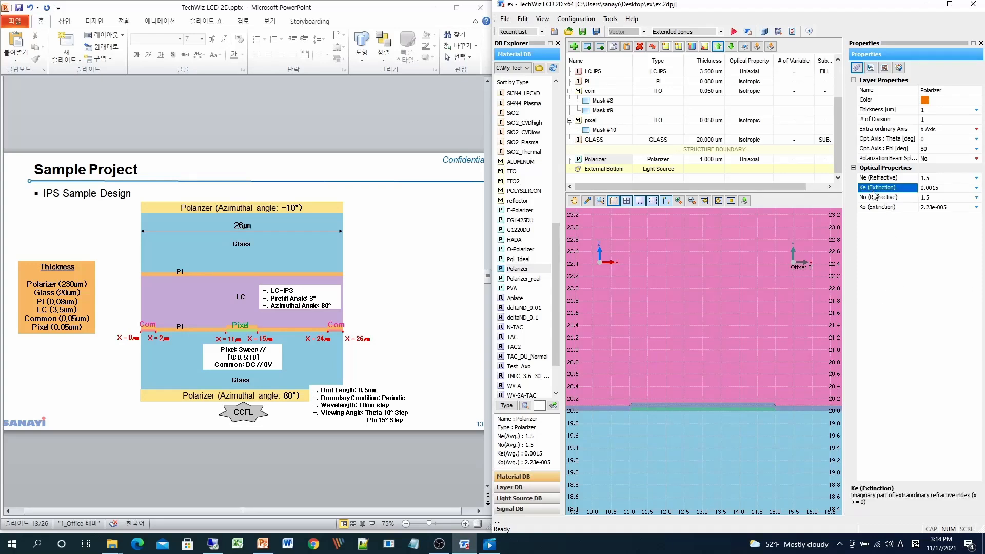
click(875, 207)
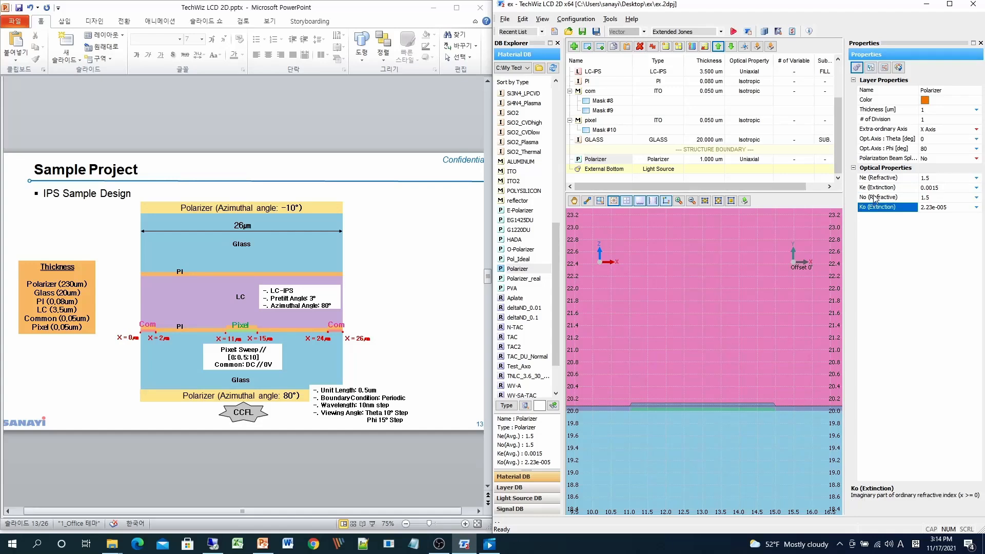
click(878, 188)
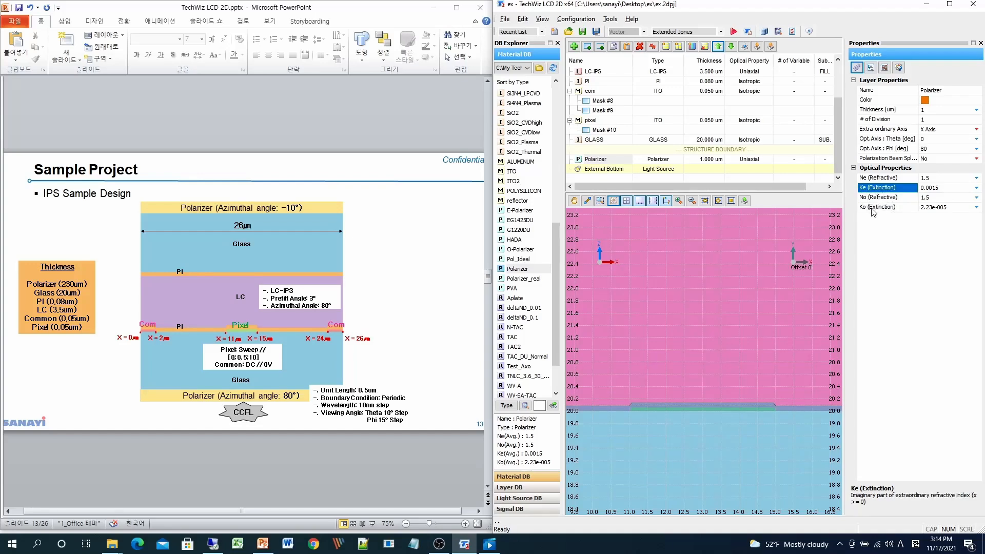
click(875, 208)
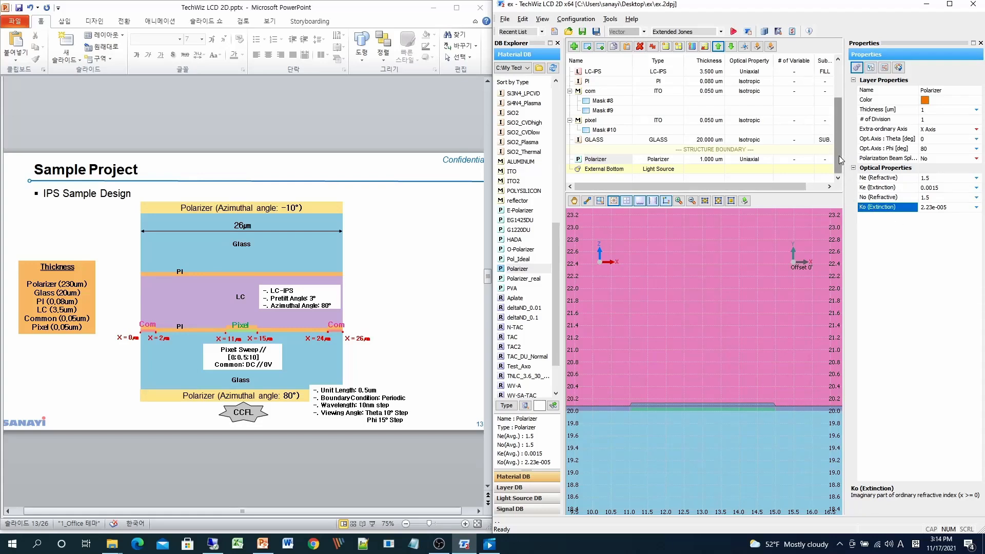
- Set the top Polarizer's optical axis Phi to -10 degrees
drag(840, 161, 839, 86)
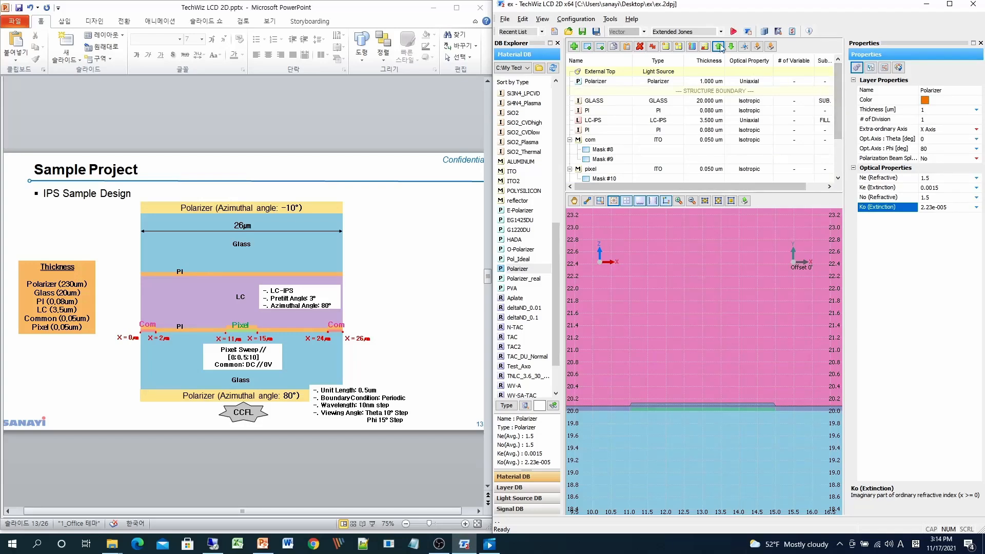
click(607, 84)
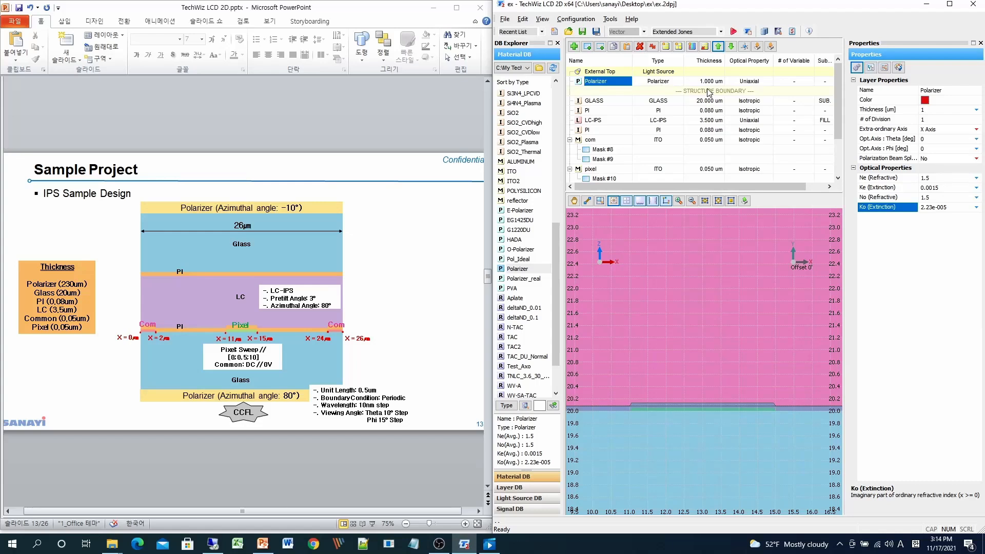
click(936, 148)
text(-1)
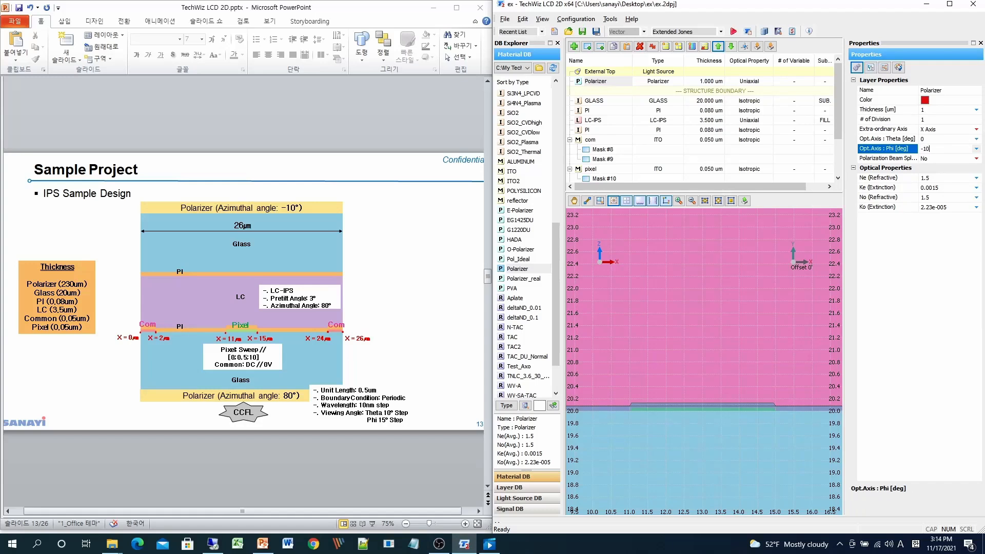
key(Return)
- Set the top Polarizer's thickness to 230 um
click(880, 110)
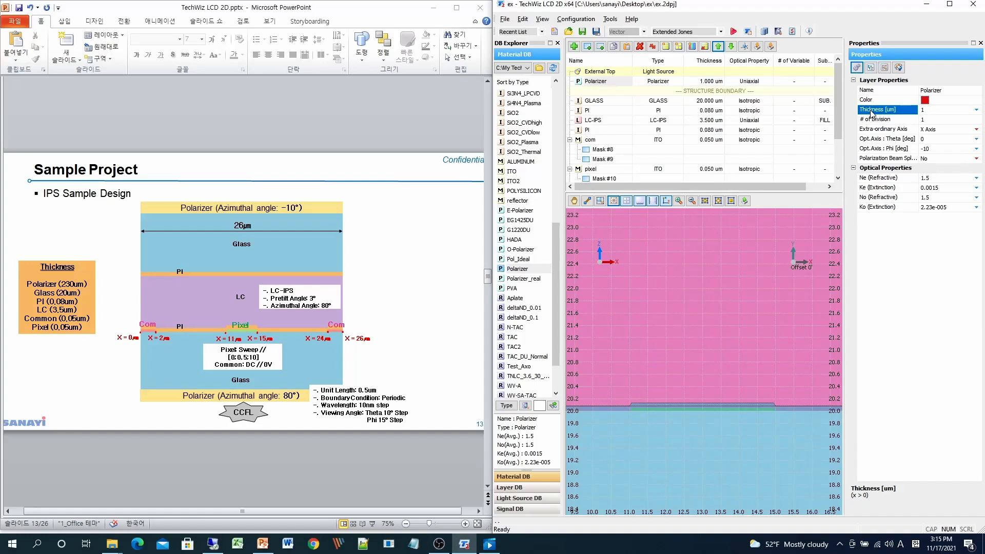
click(934, 109)
text(230)
key(Return)
- Set the bottom Polarizer's thickness to 230 um
scroll(603, 179, down, 2)
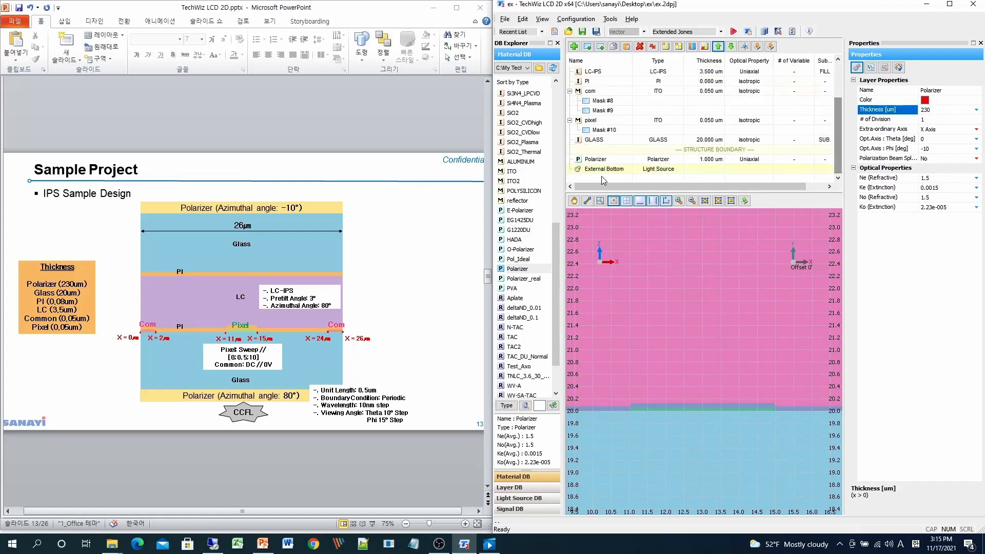
click(599, 162)
click(942, 109)
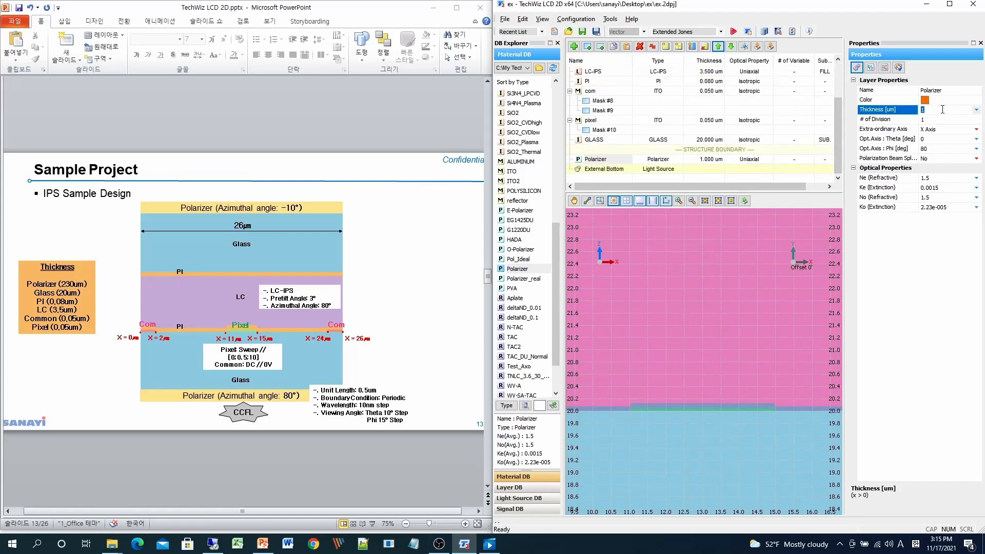
text(230)
key(Return)
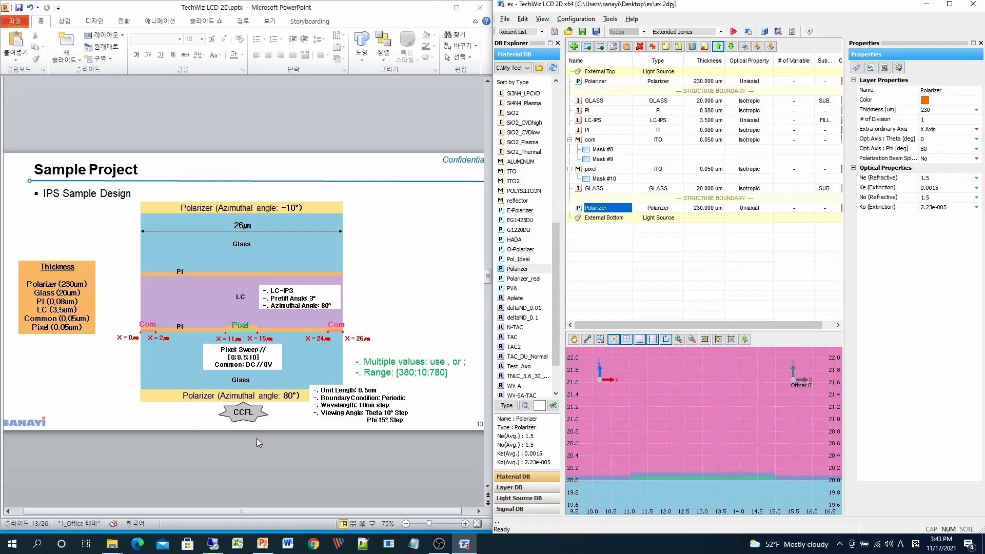
- Assign the CCFL light source to External Bottom and examine its wavelength and viewing angle conditions
click(543, 500)
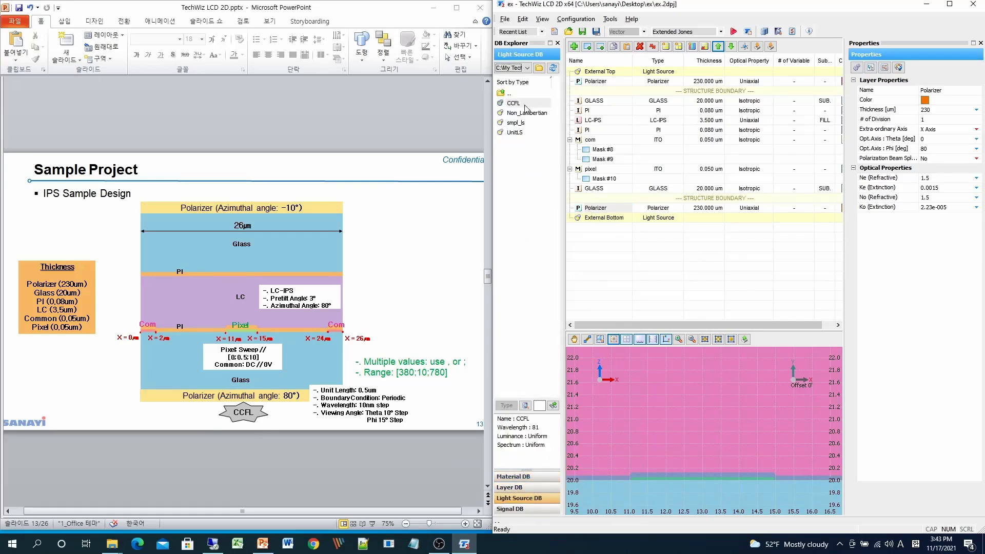
drag(524, 105, 613, 219)
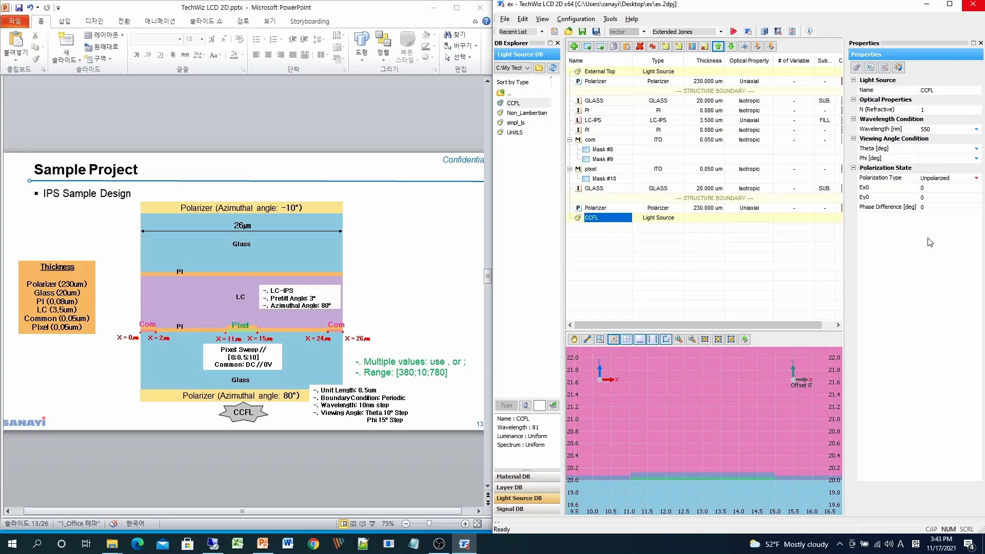
click(877, 120)
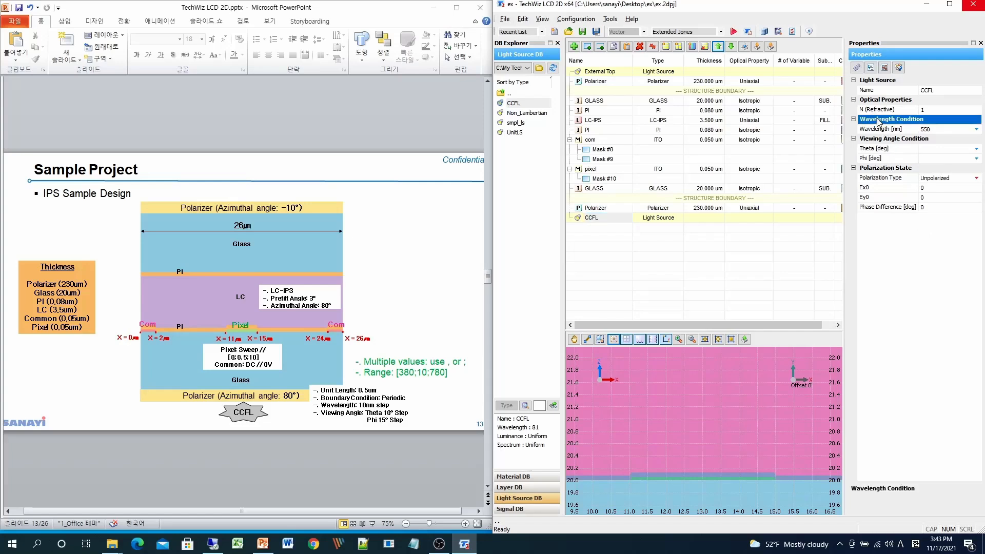
click(883, 140)
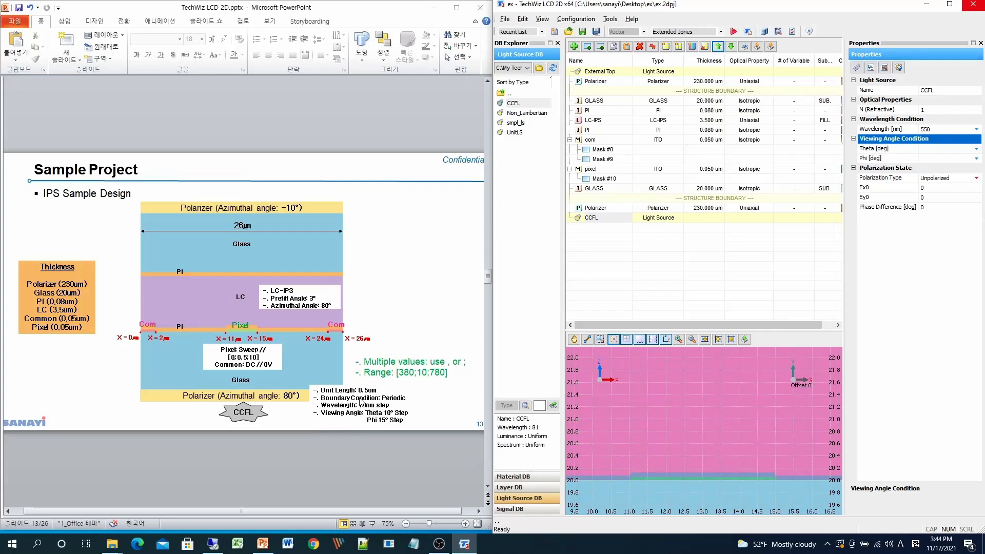
- Set the CCFL light source's wavelength condition to the 10 nm step range [380;10;780]
click(978, 130)
click(978, 129)
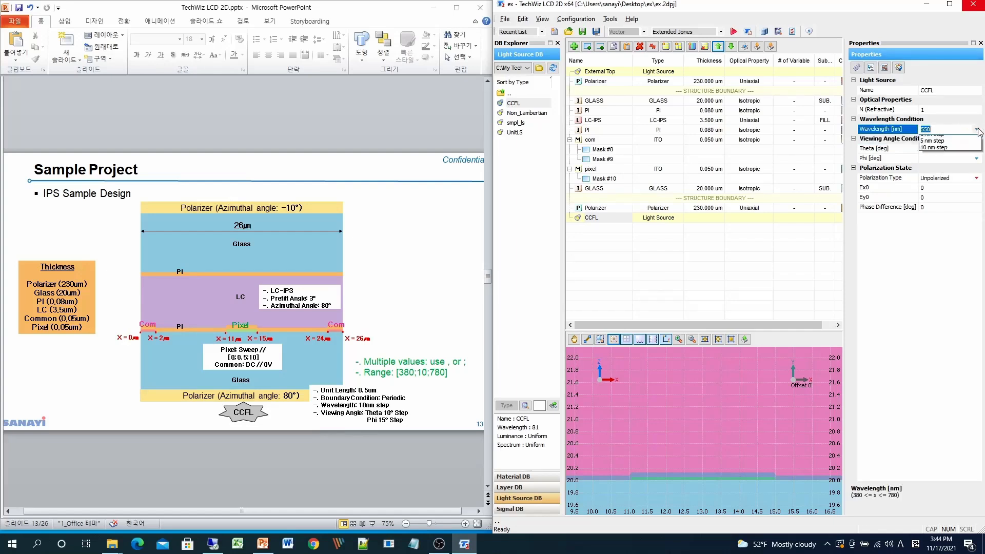
click(939, 159)
click(940, 284)
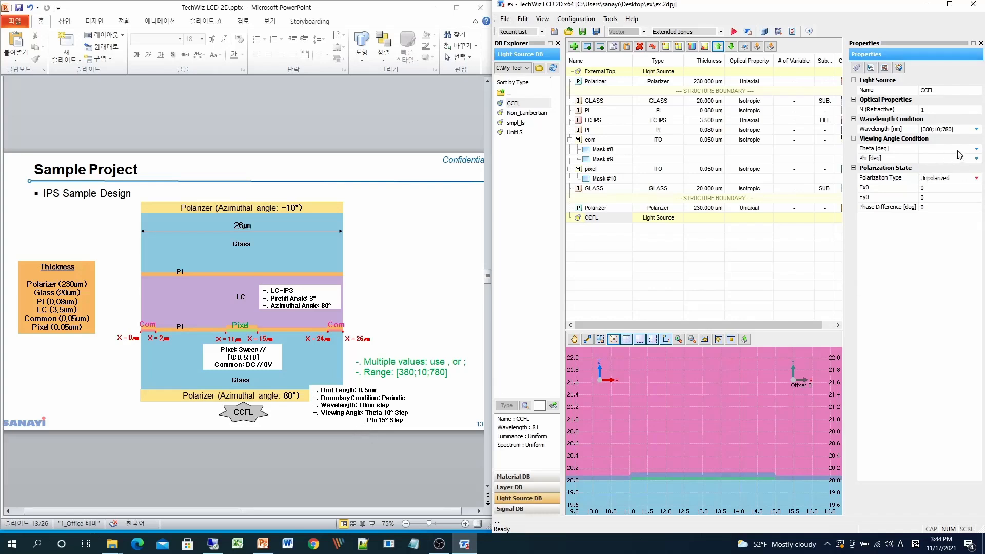
- Set the CCFL viewing angle condition to a 10 deg. step for Theta and a 15 deg. step for Phi
click(975, 150)
click(976, 150)
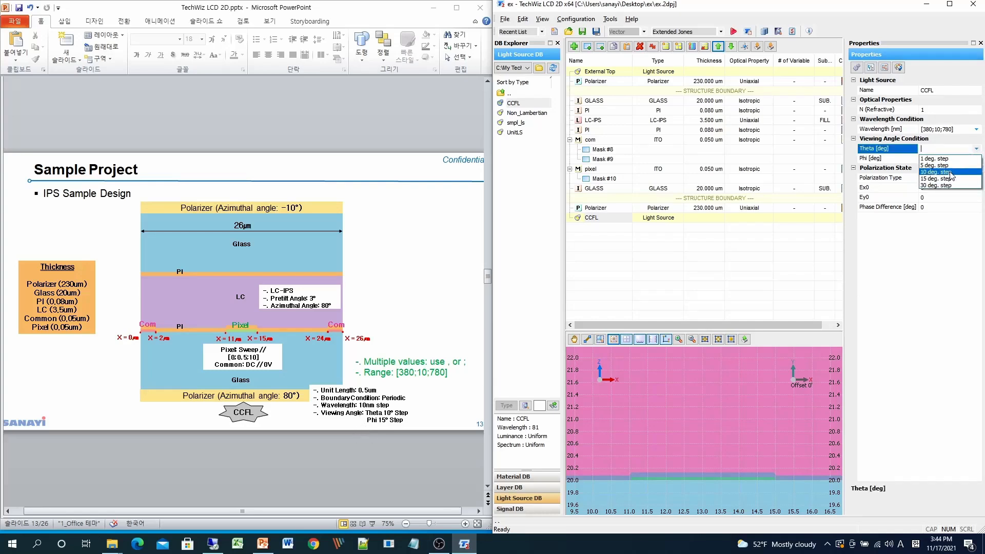
click(964, 169)
click(977, 158)
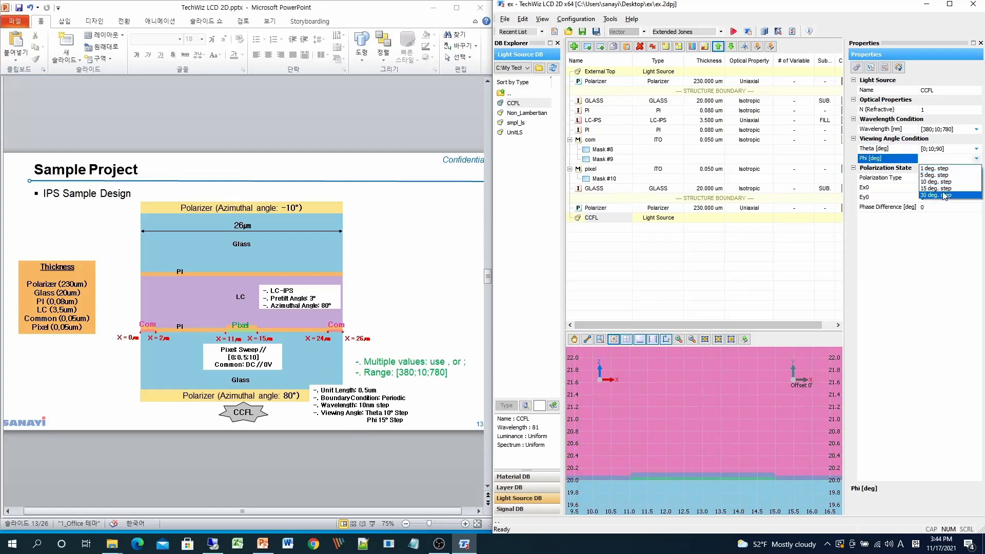
click(946, 188)
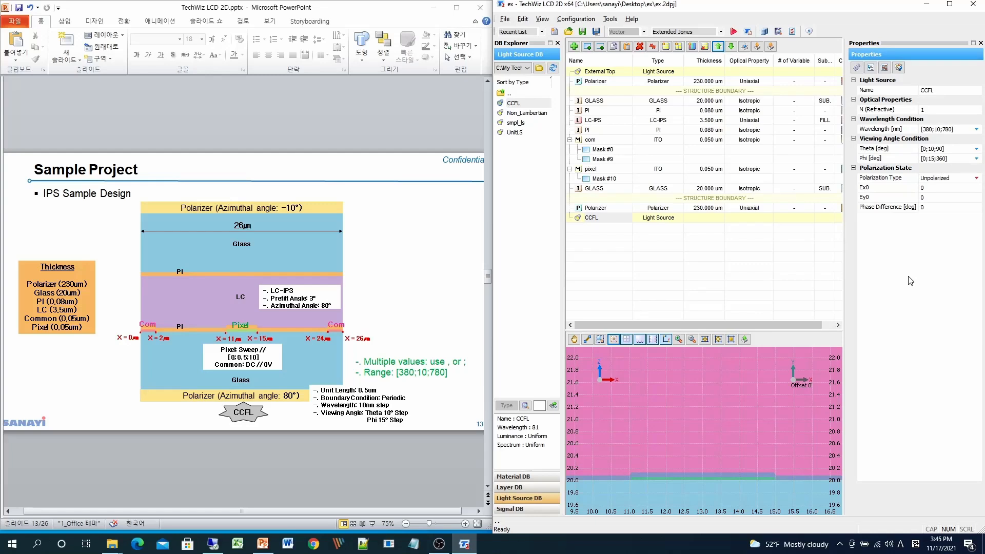
- Set the end of the simulation area to 26 and review the Boundary Condition options, keeping Periodic
click(856, 67)
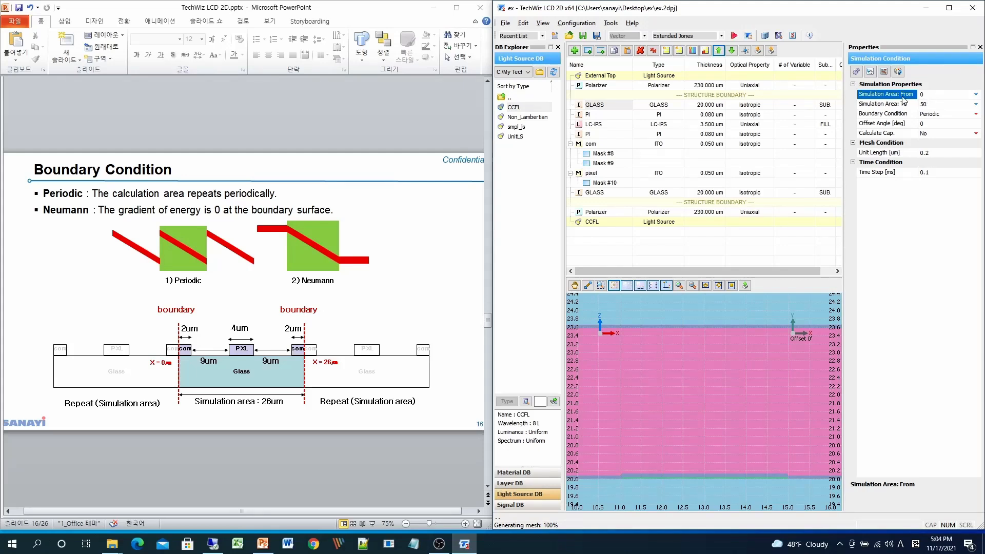
click(946, 107)
text(26)
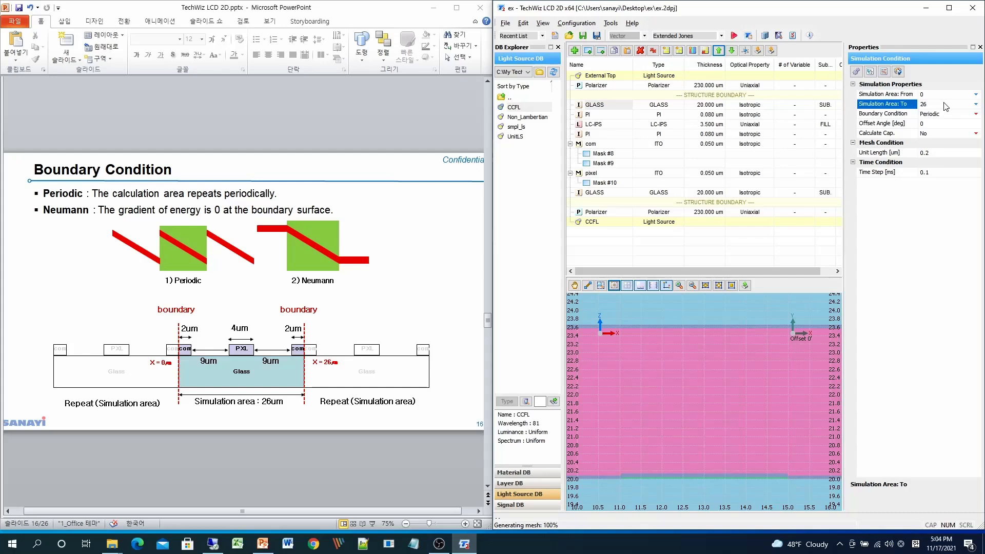
click(905, 114)
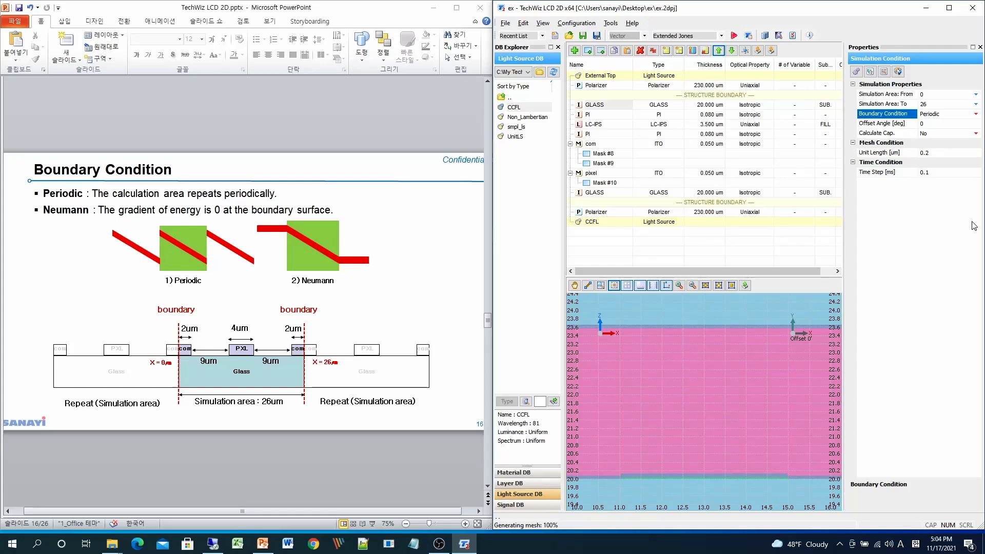
click(934, 114)
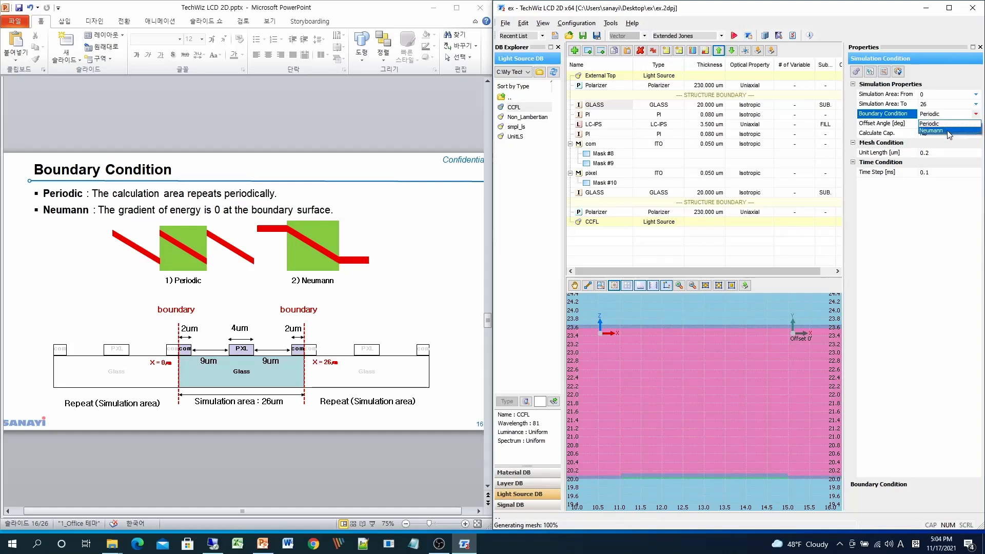
click(936, 279)
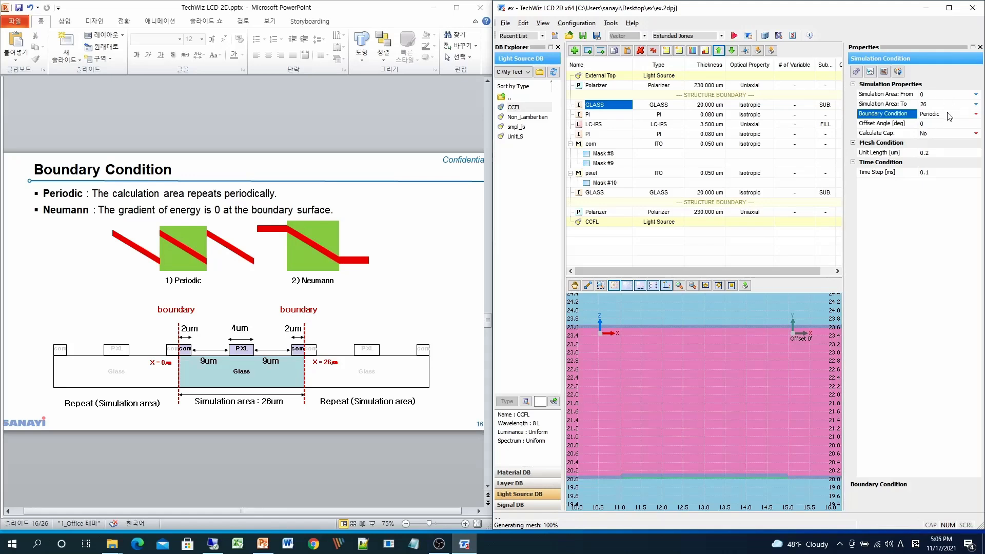
- Review the simulation's Offset Angle, Calculate Cap. and Mesh Condition settings, and compare with the upper GLASS layer's own mesh condition
click(891, 124)
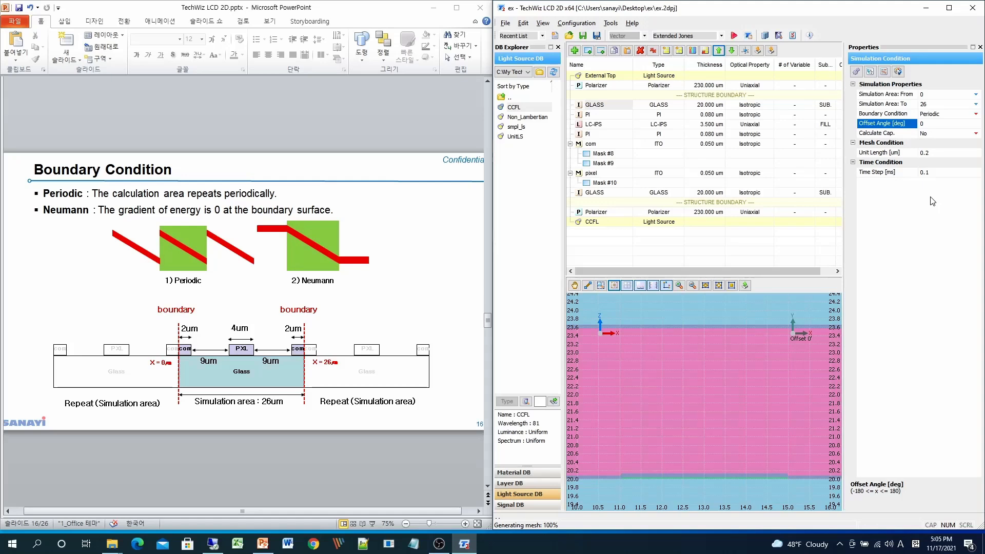
click(897, 134)
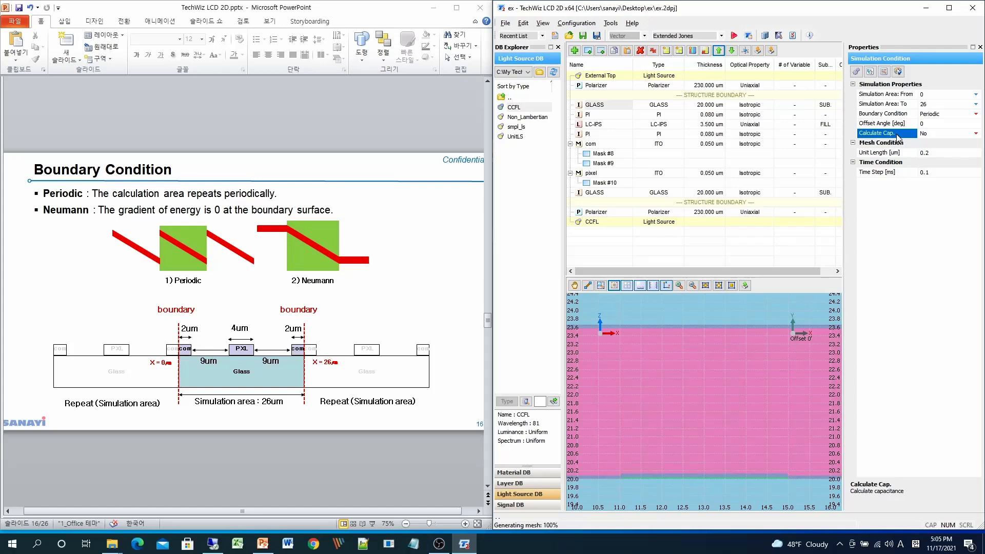
click(891, 146)
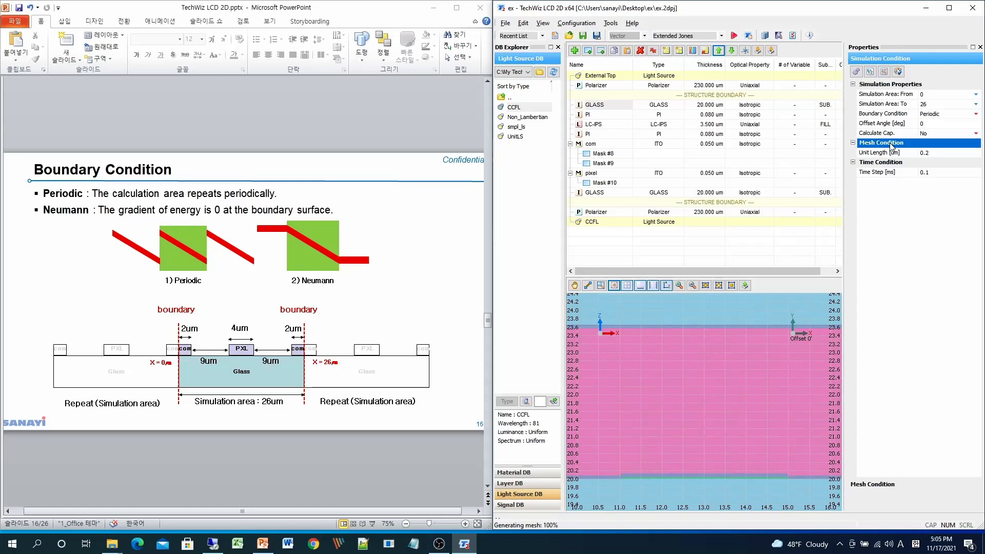
click(621, 106)
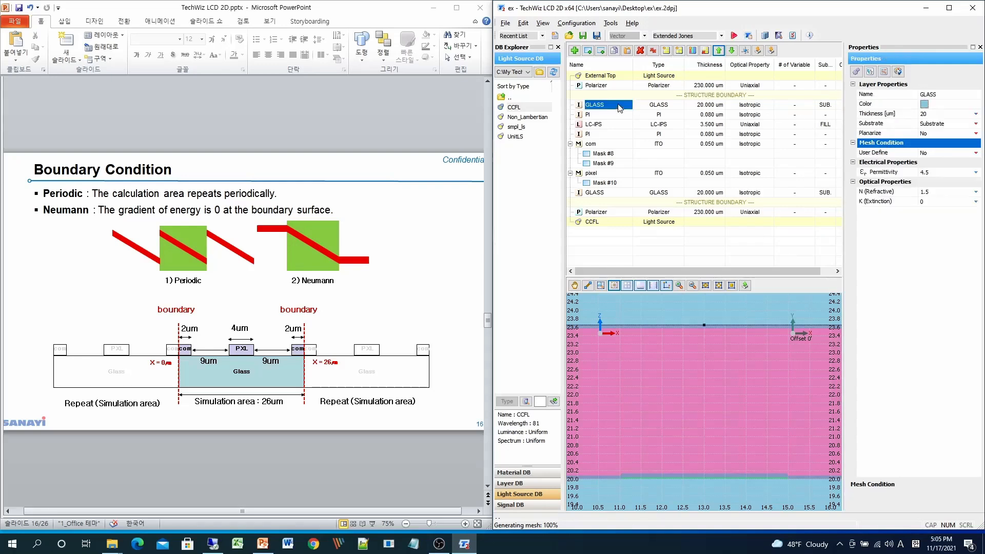
click(856, 72)
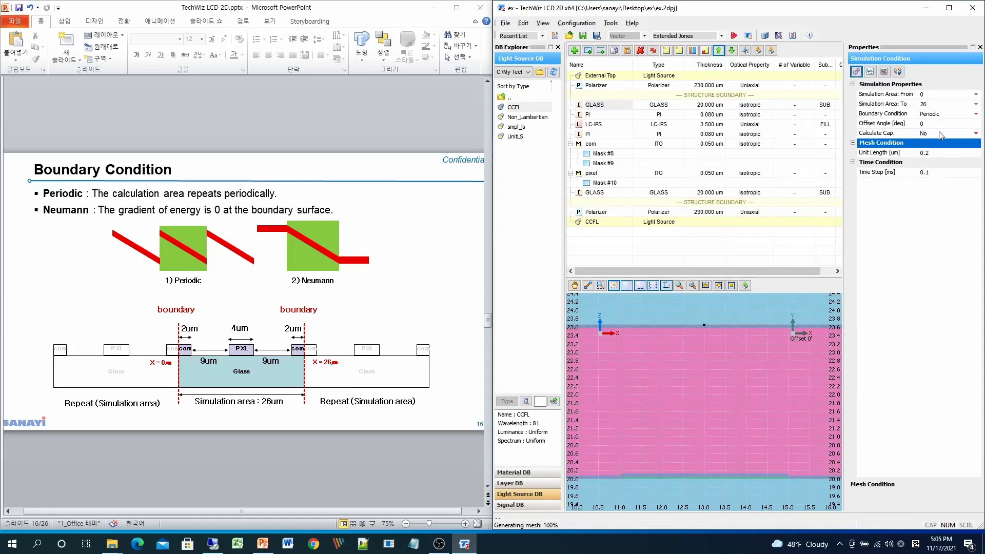
- Consult the Mesh Condition slide, set the simulation's mesh unit length to 0.5 um, and display the mesh in the maximized project window
click(403, 261)
scroll(401, 256, down, 1)
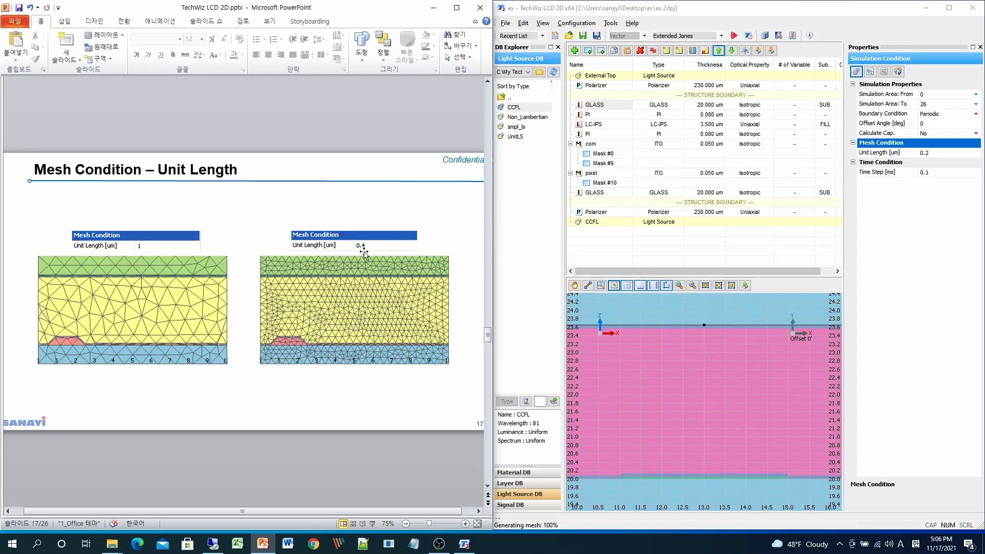
click(931, 152)
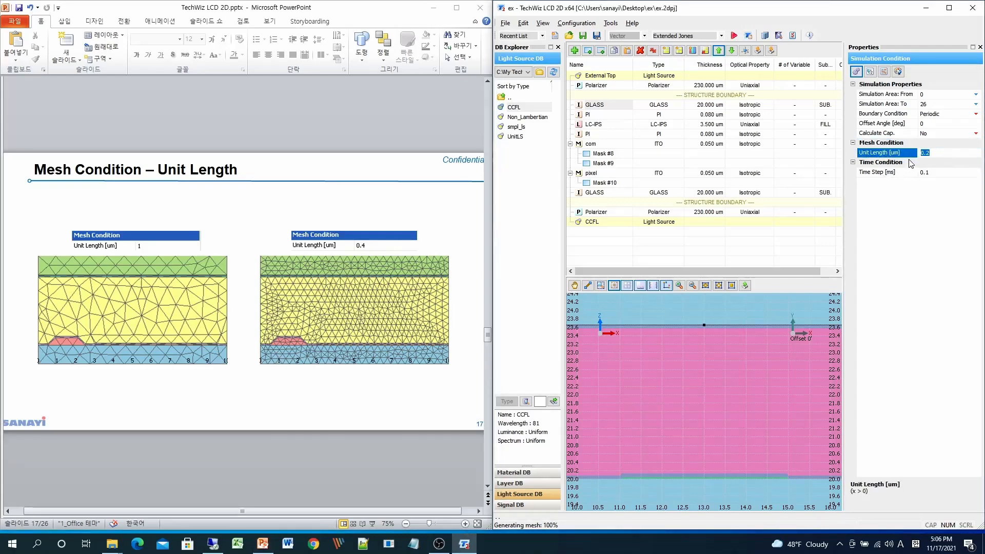
text(0)
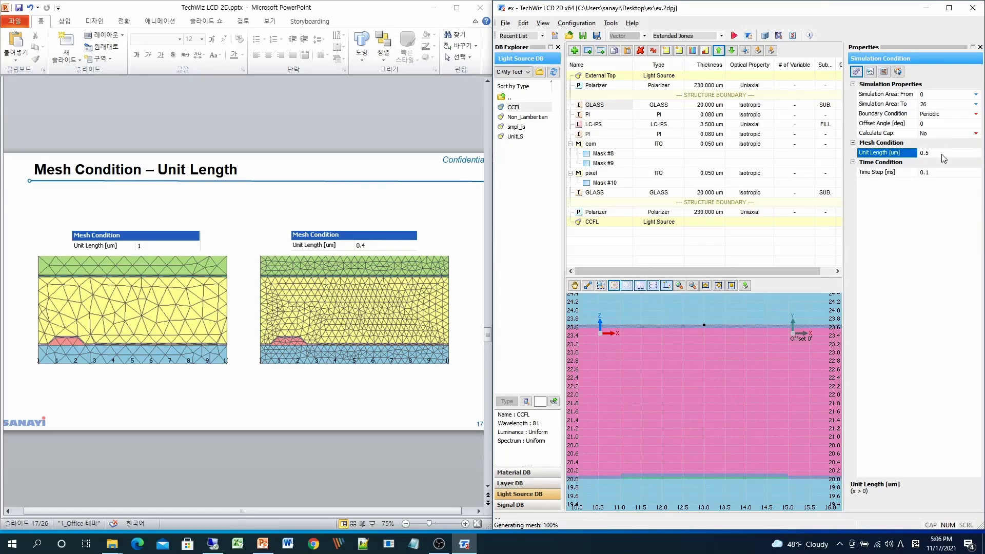
click(949, 9)
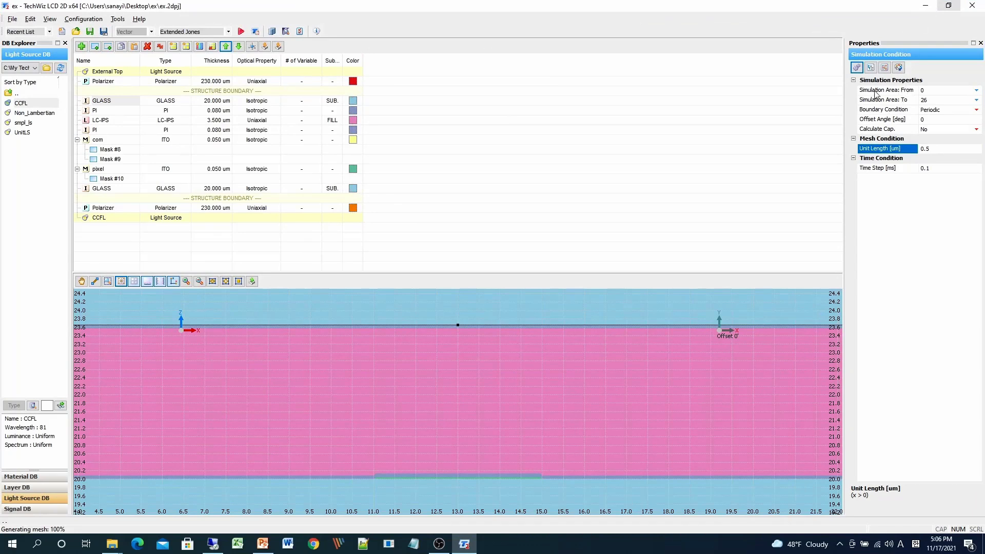
click(122, 282)
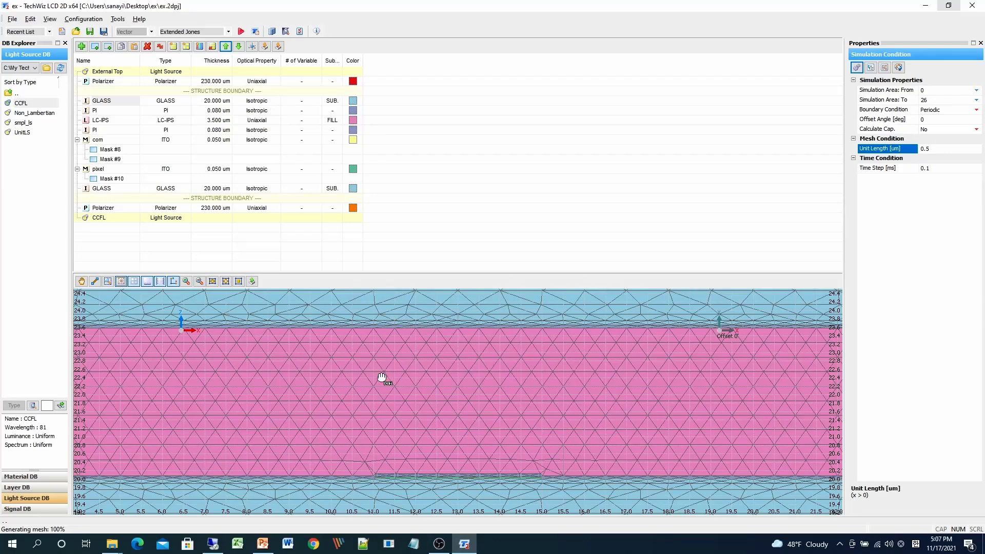
- Review the Time Step condition and show the available optic solver options
click(876, 173)
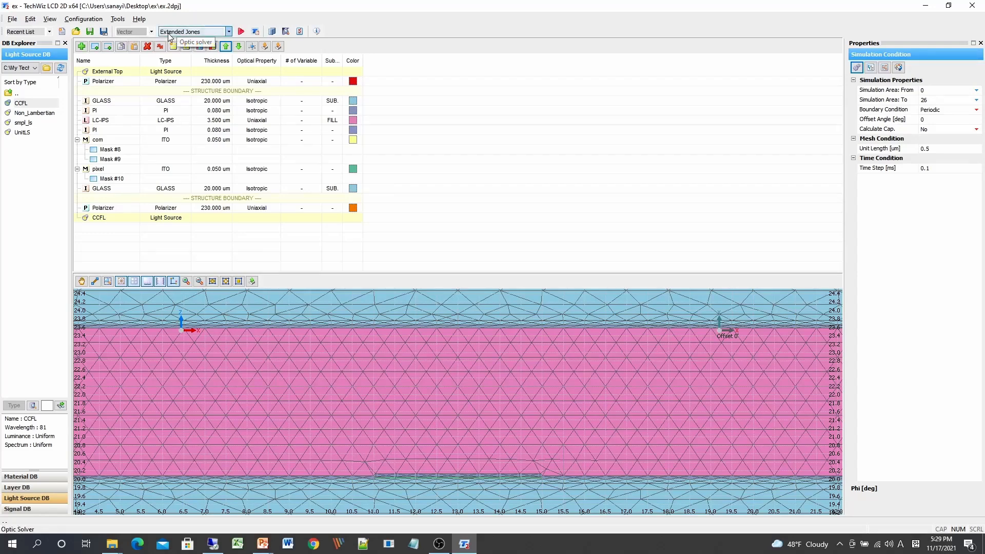
click(194, 34)
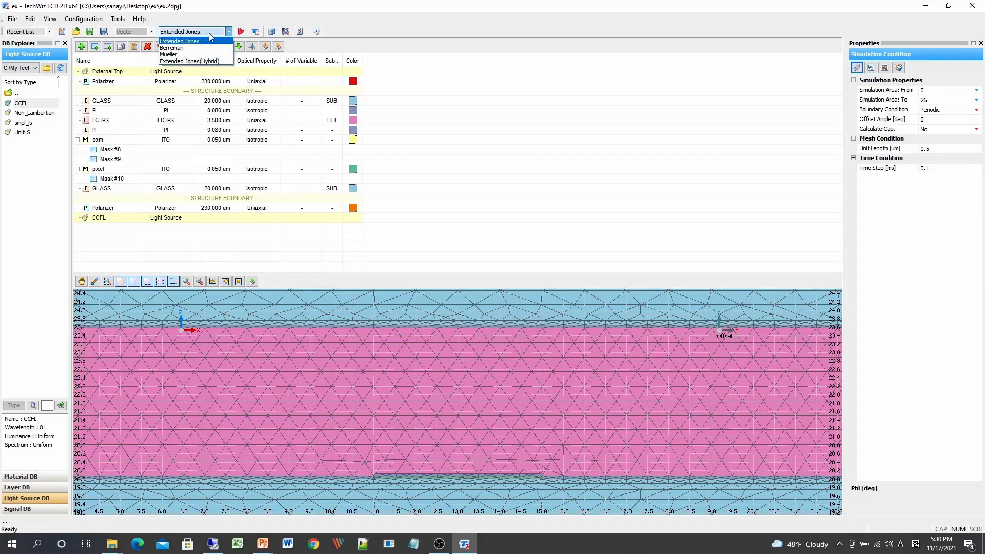